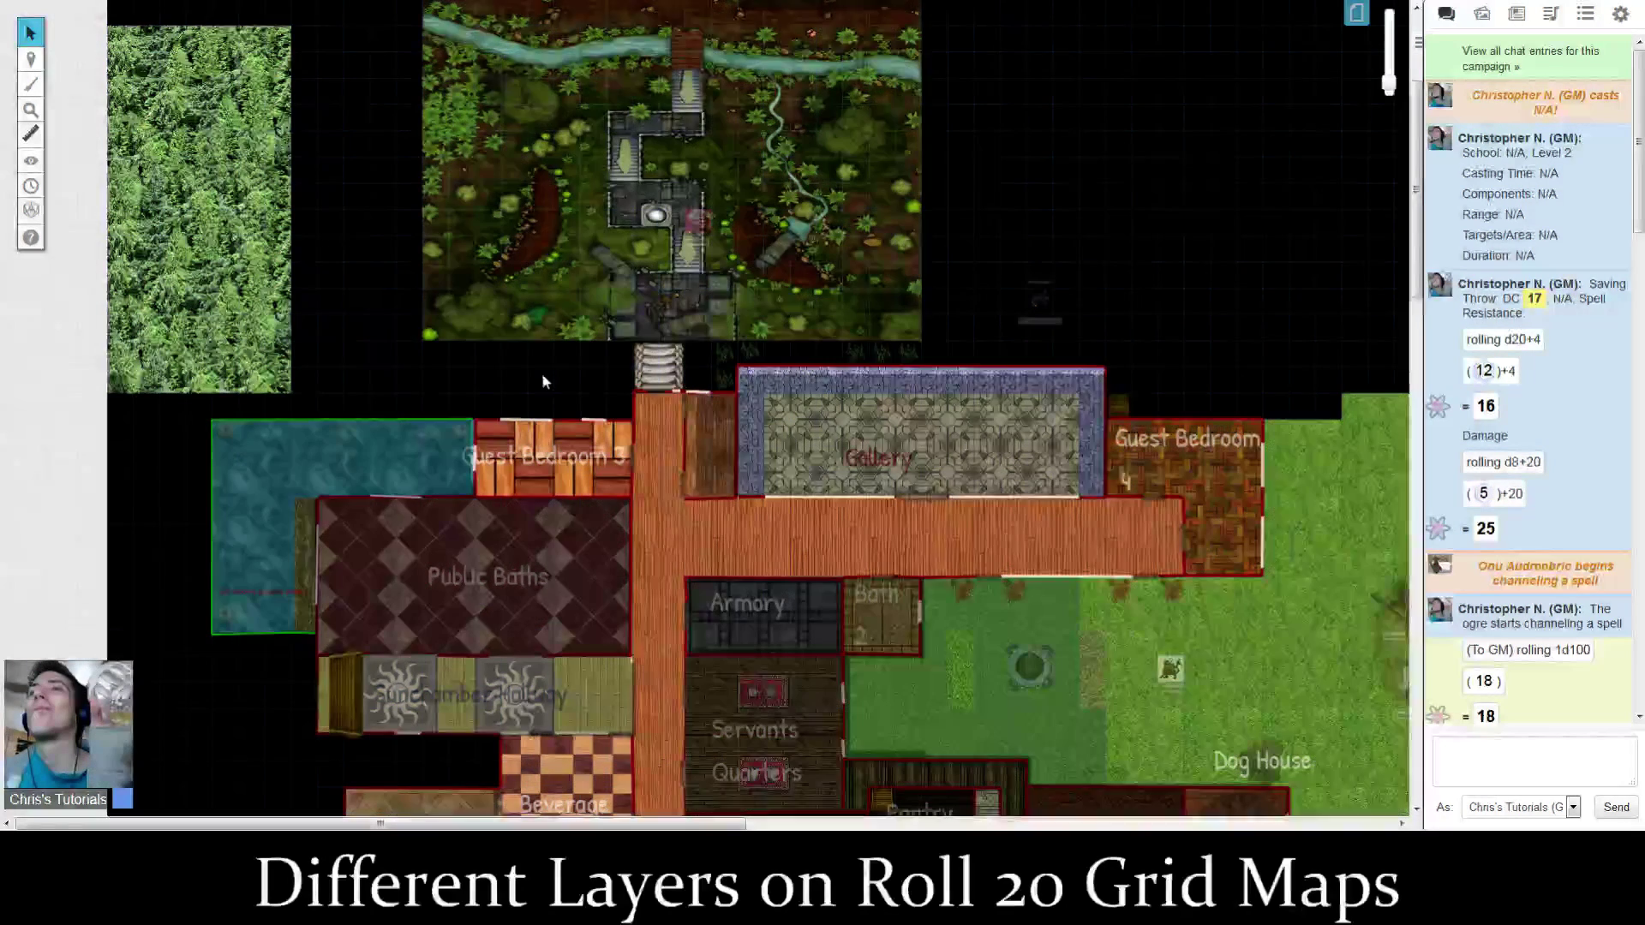
# Examine the manor map from the northern garden through the rooms to the entry hall.
pyautogui.scroll(-4, 542, 373)
pyautogui.scroll(-2, 542, 373)
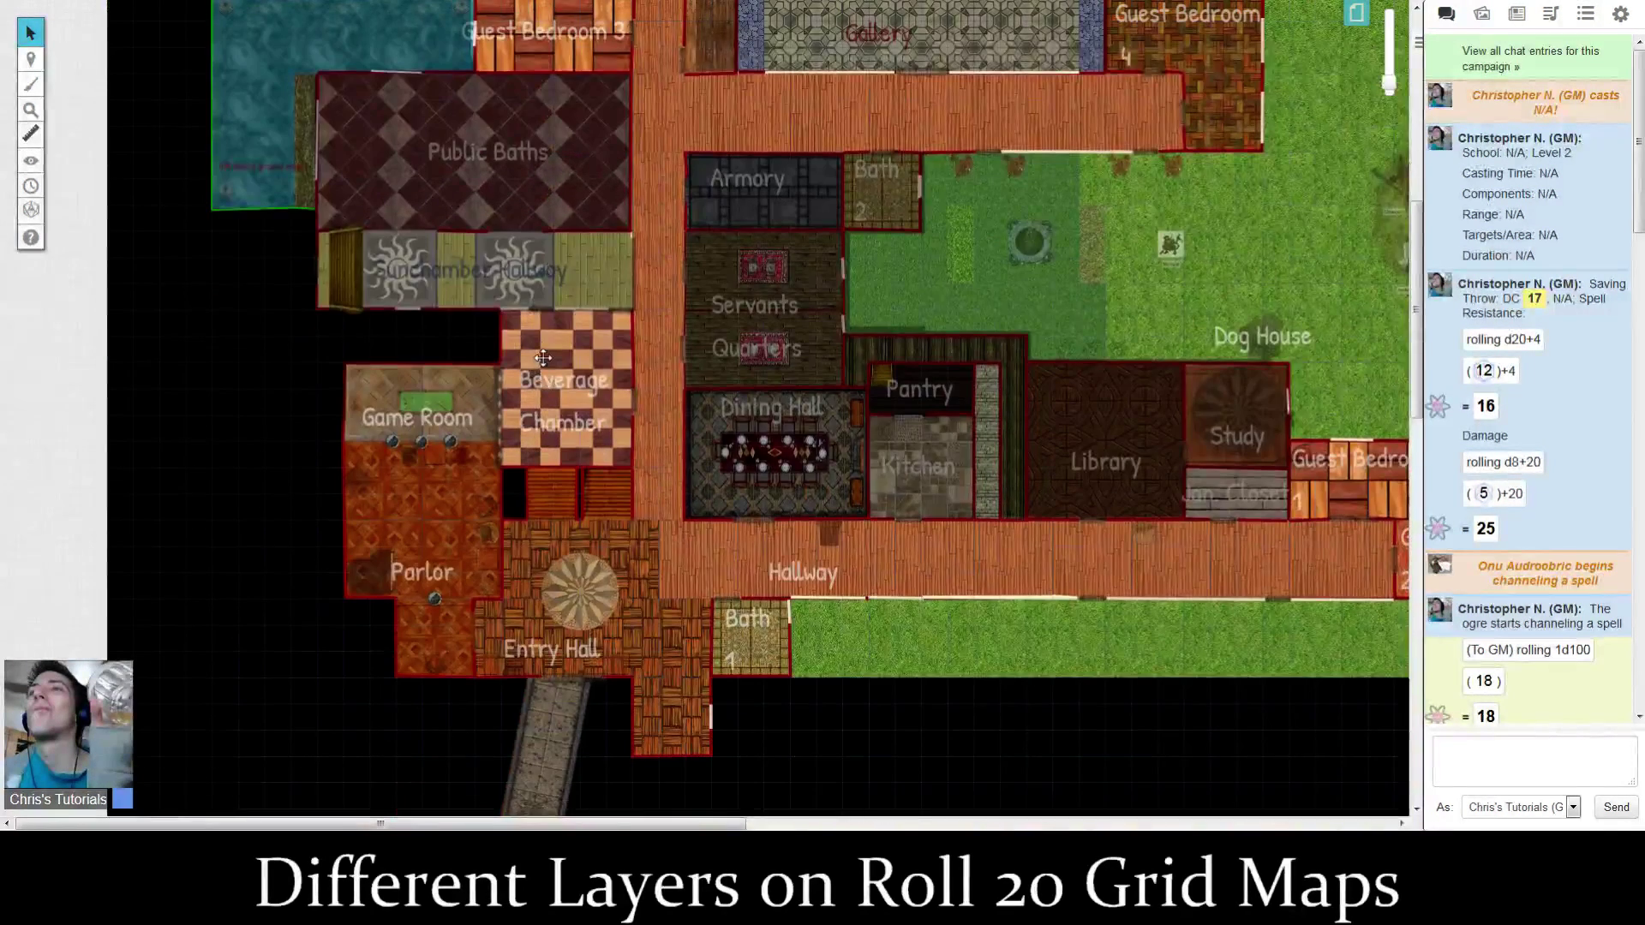
pyautogui.scroll(-2, 542, 358)
pyautogui.press('alt')
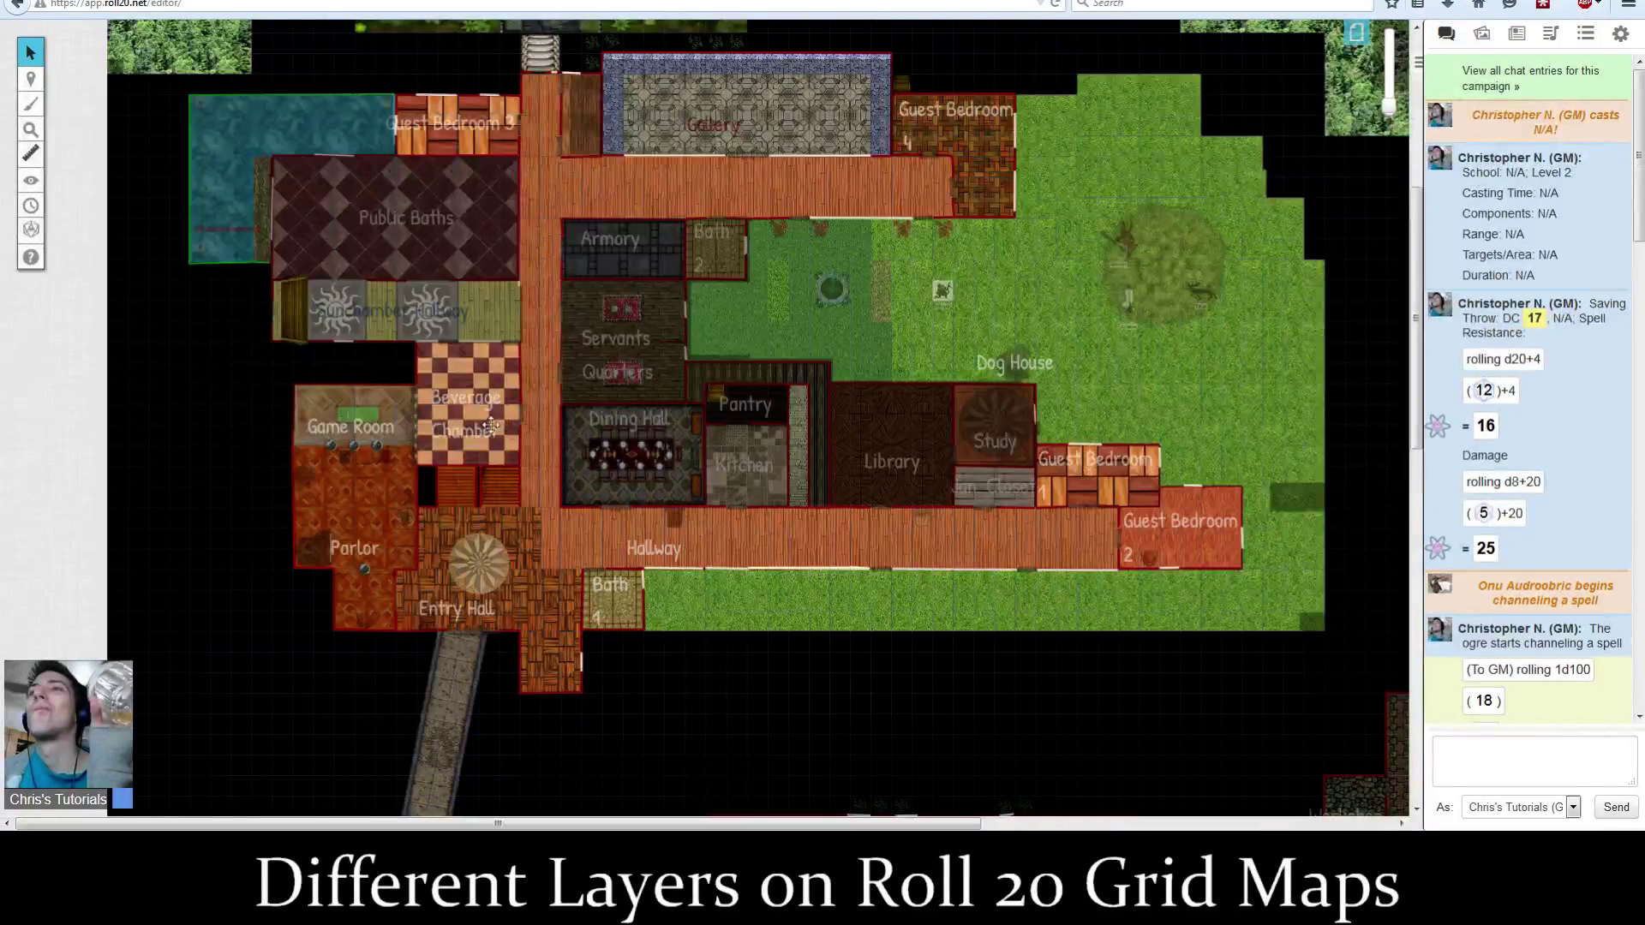
pyautogui.scroll(2, 490, 425)
pyautogui.scroll(1, 490, 424)
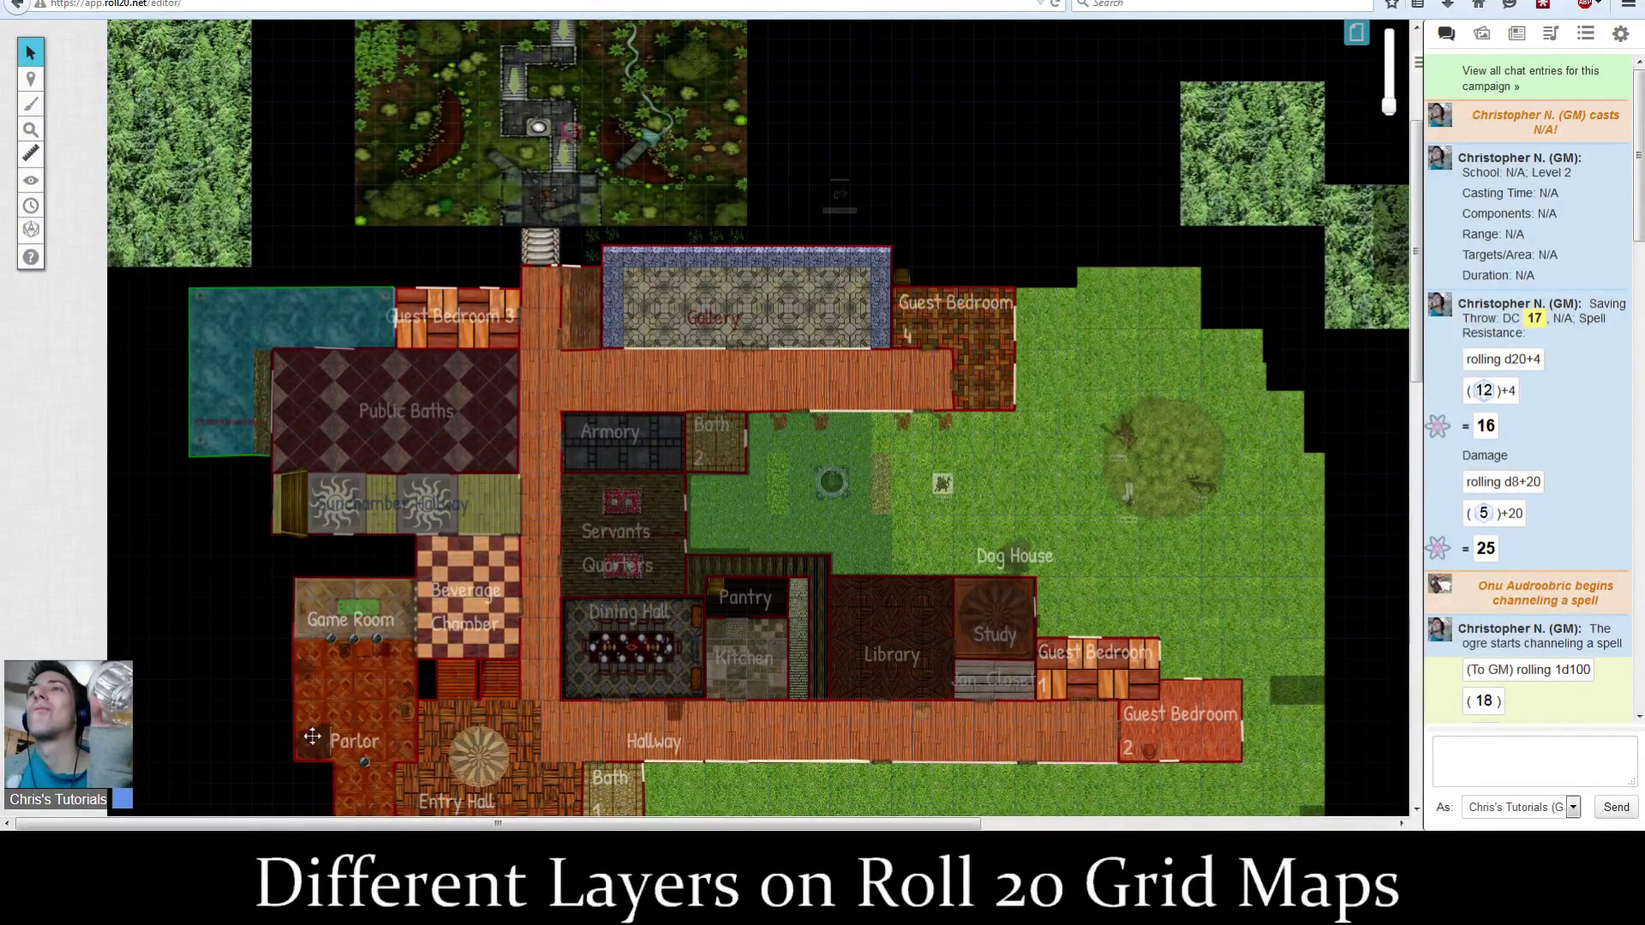
pyautogui.scroll(2, 318, 203)
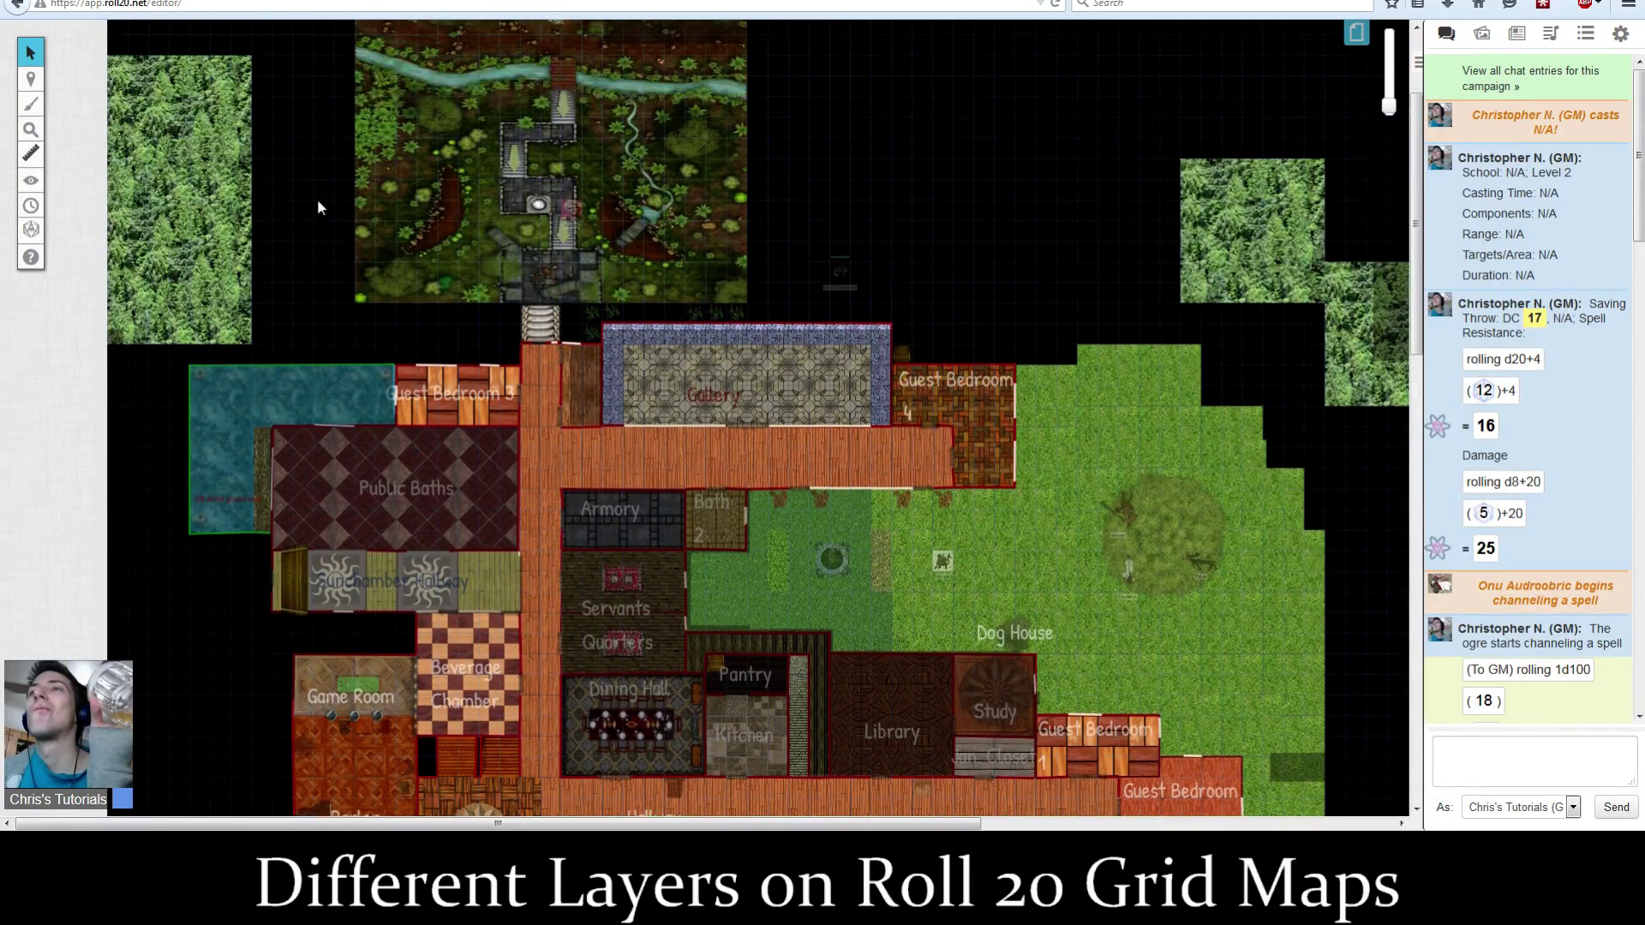
pyautogui.scroll(1, 318, 203)
# Choose Map & Background as the active layer.
pyautogui.moveTo(28, 84)
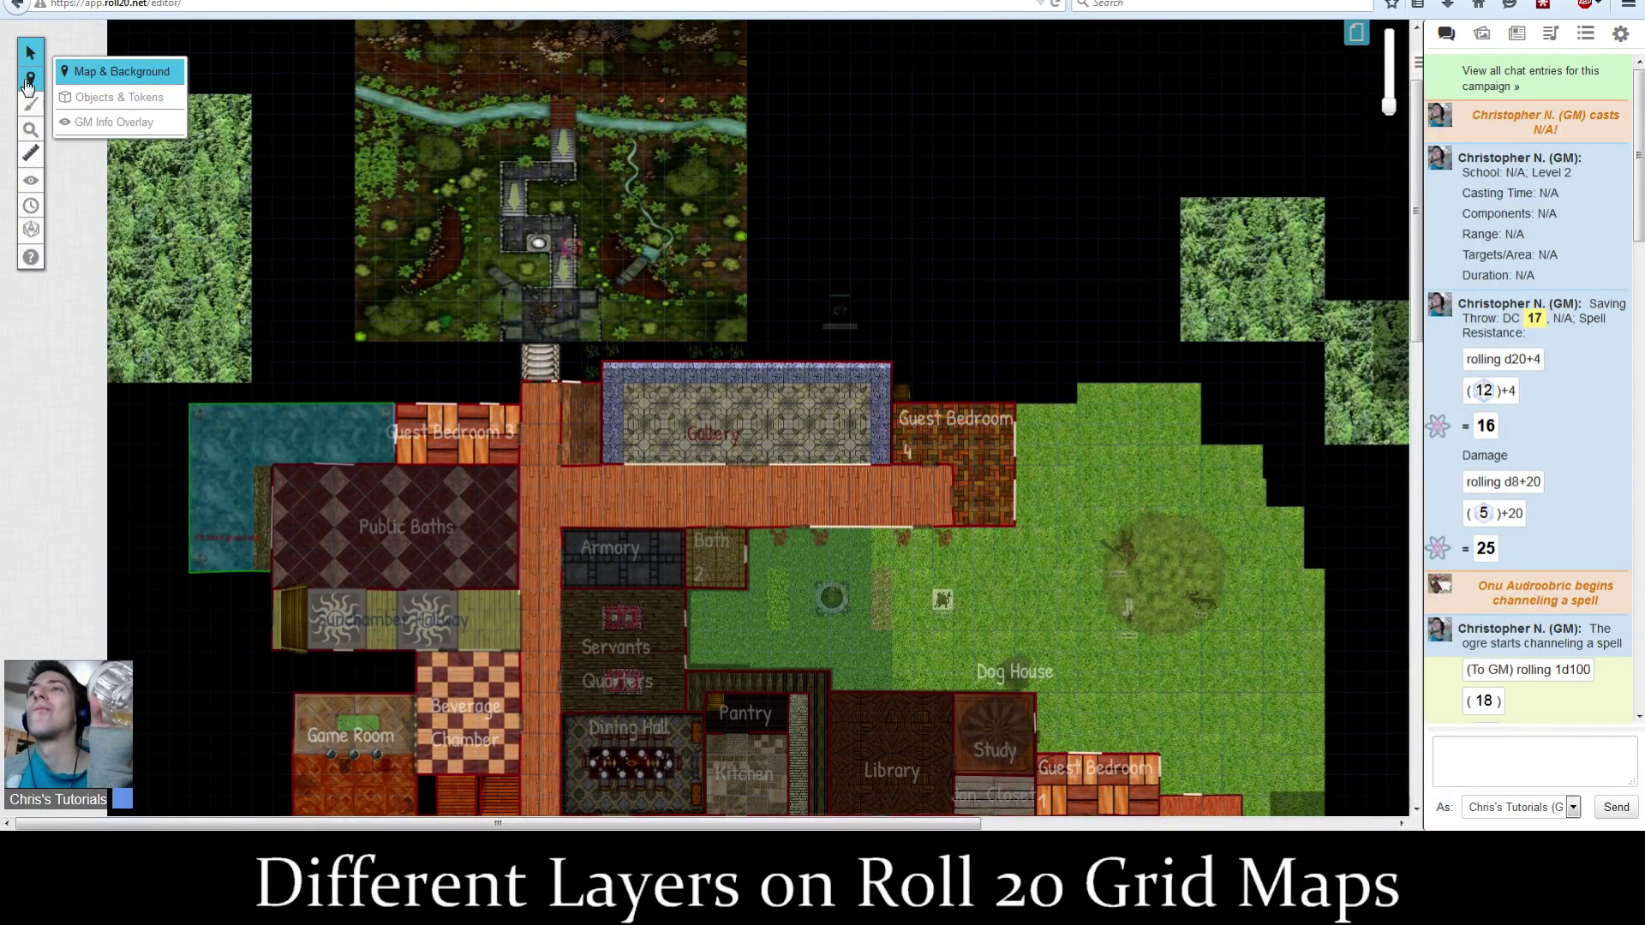
pyautogui.click(95, 76)
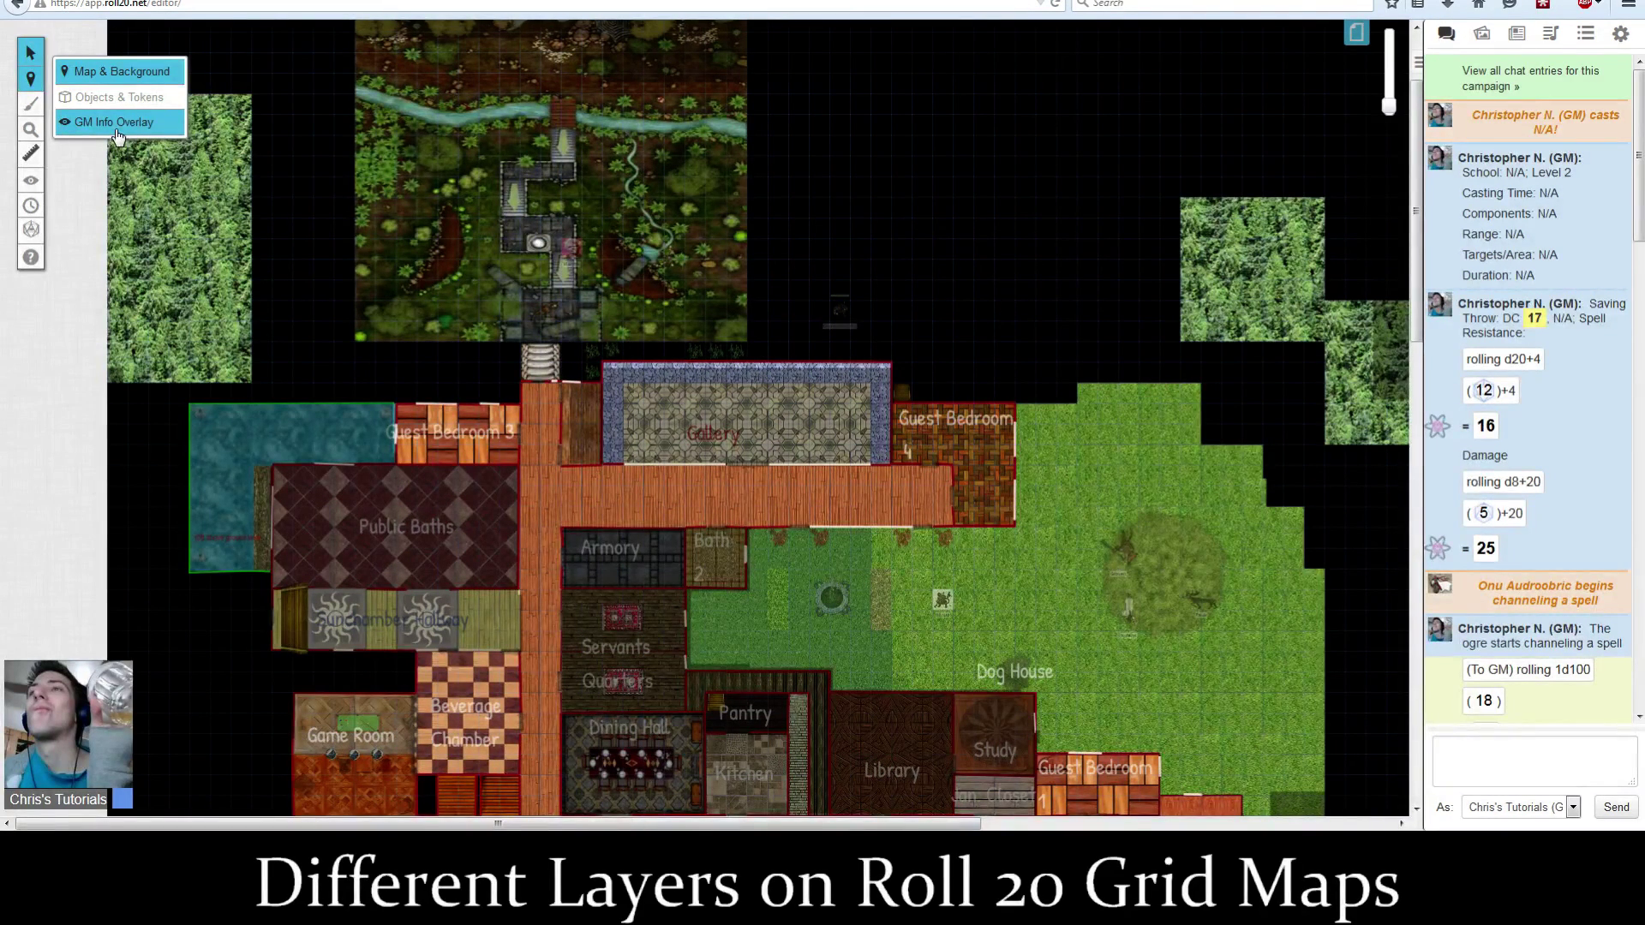
pyautogui.moveTo(30, 78)
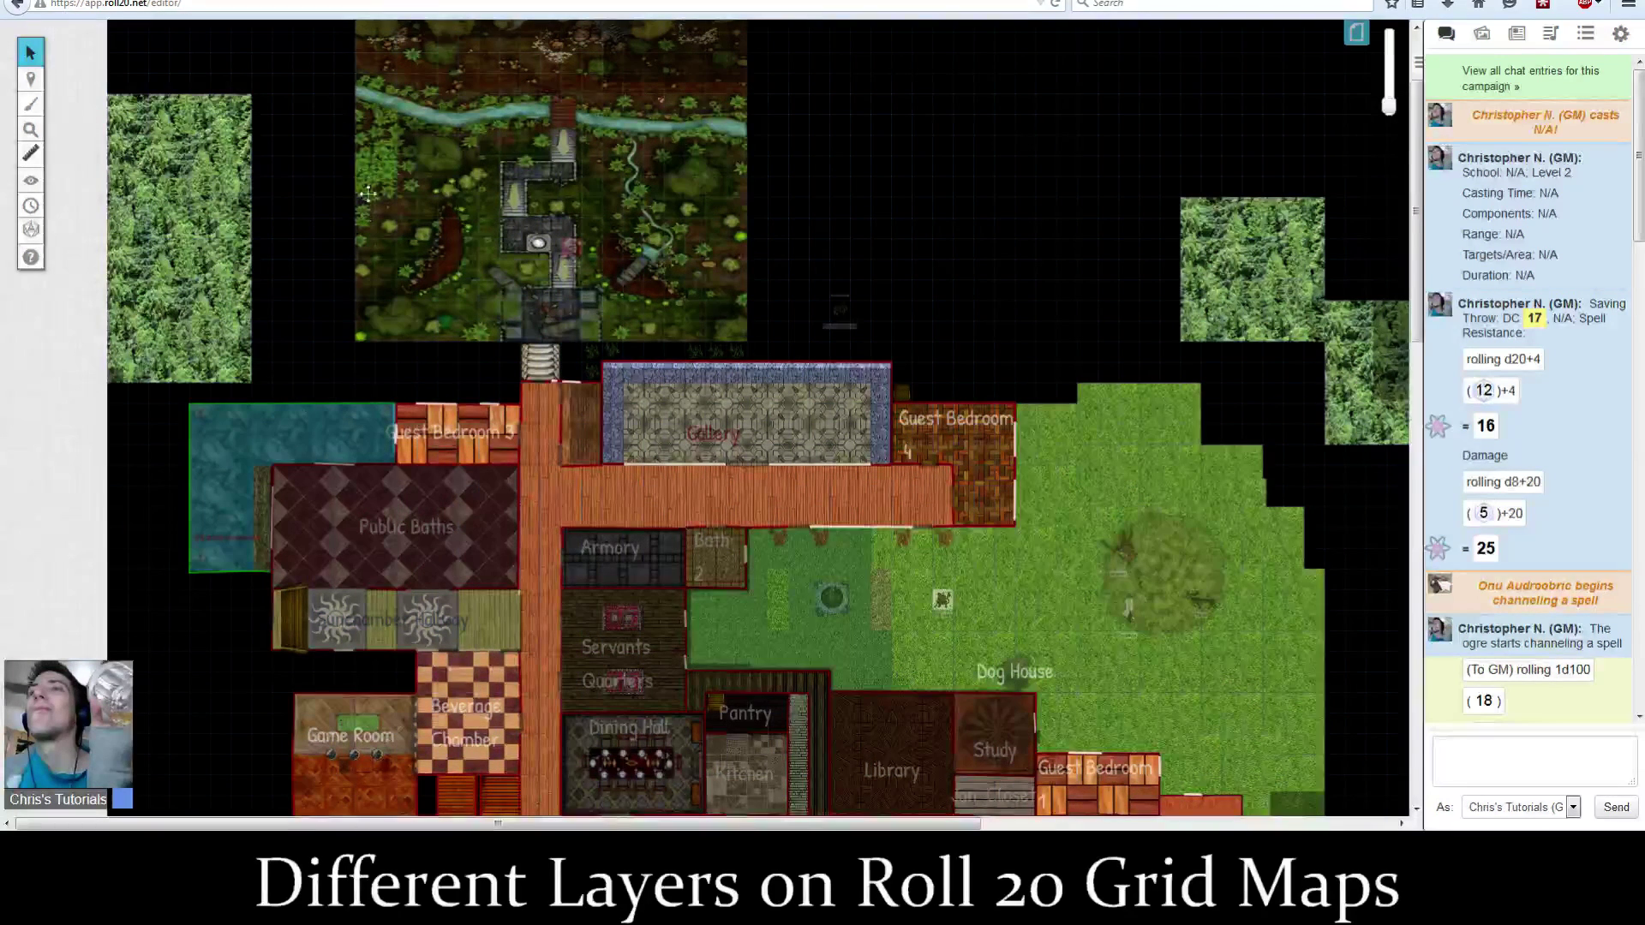
pyautogui.click(119, 76)
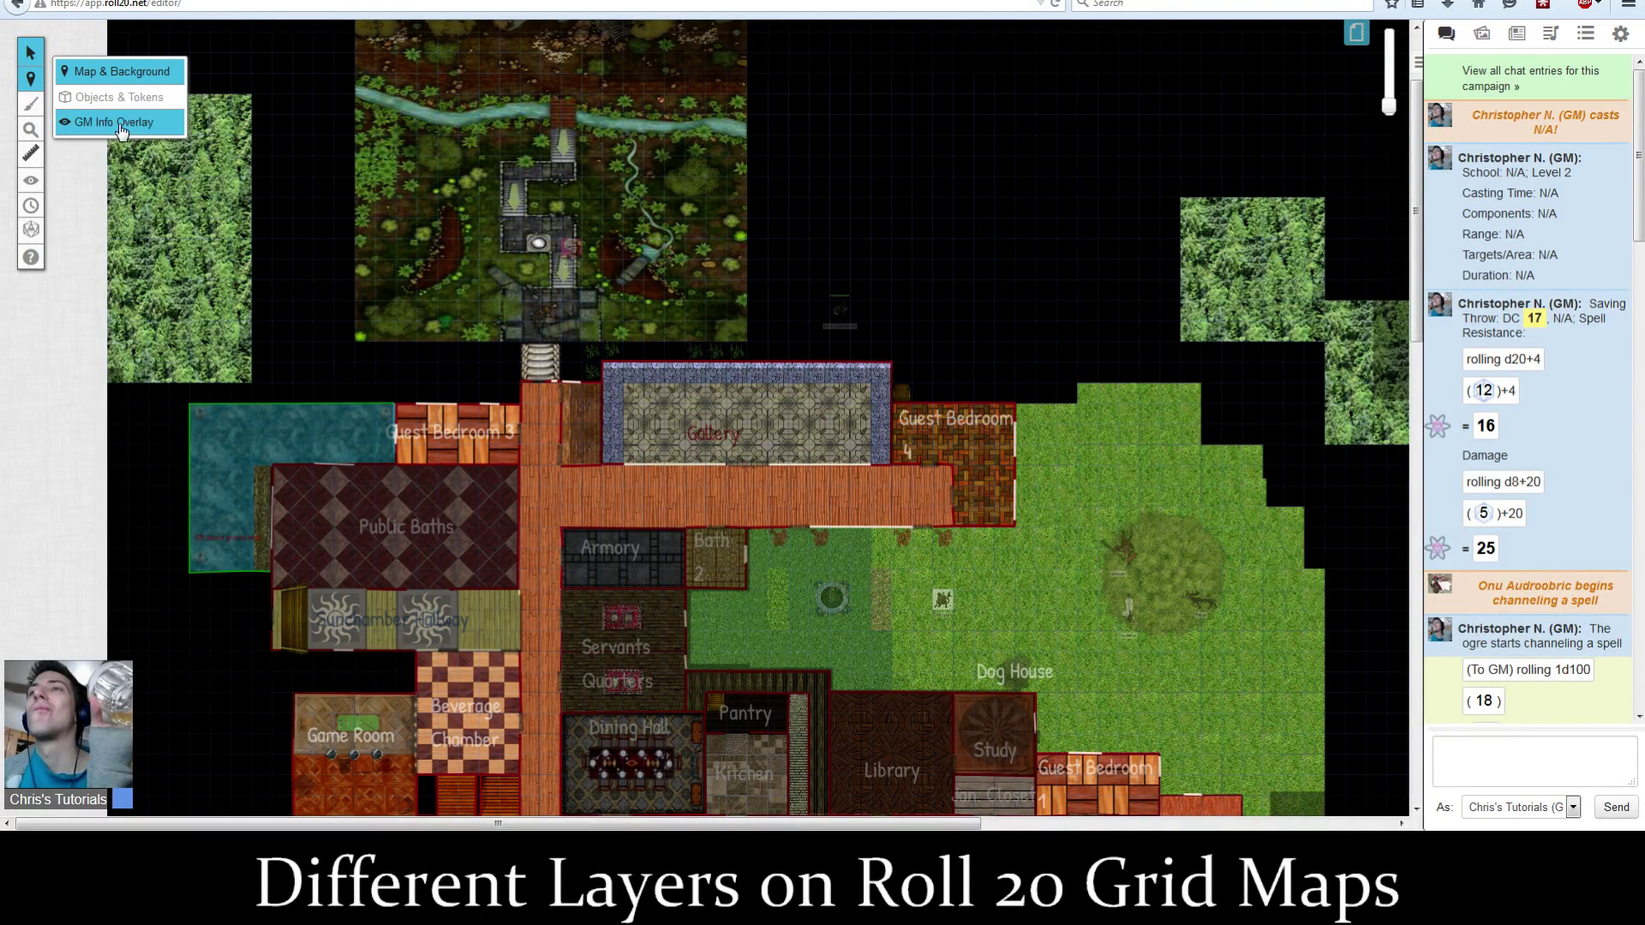
pyautogui.click(172, 76)
# Inspect the manor's hallway, Public Baths and Servants Quarters on the Map & Background layer, selecting the bed in the Servants Quarters.
pyautogui.scroll(-5, 597, 505)
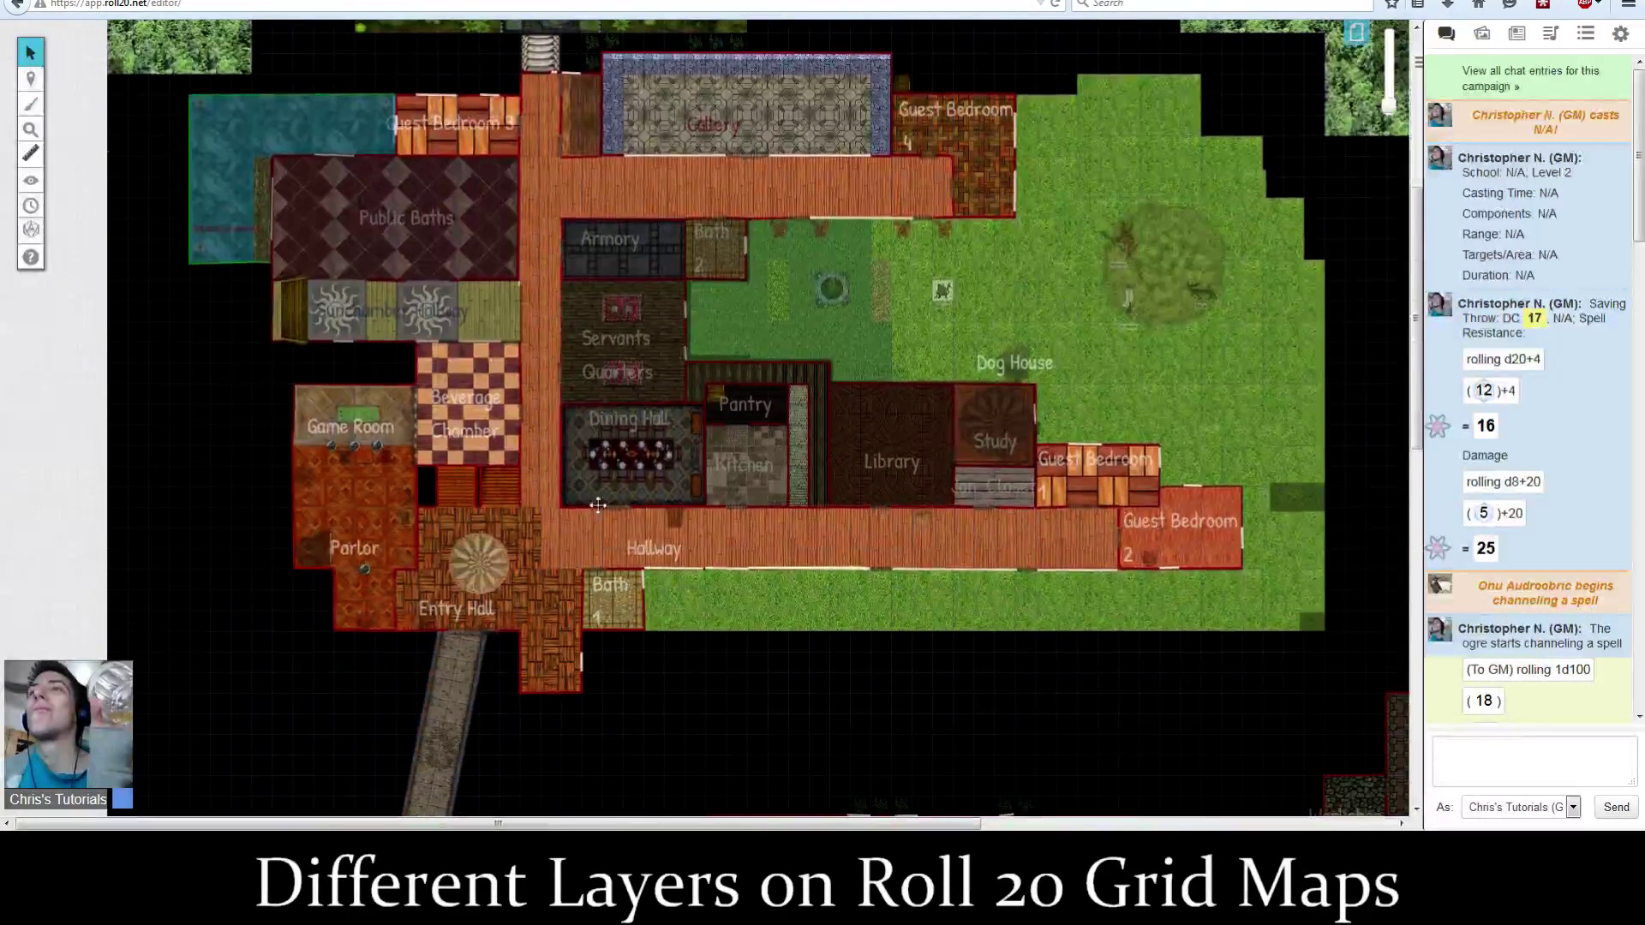
pyautogui.scroll(-1, 960, 533)
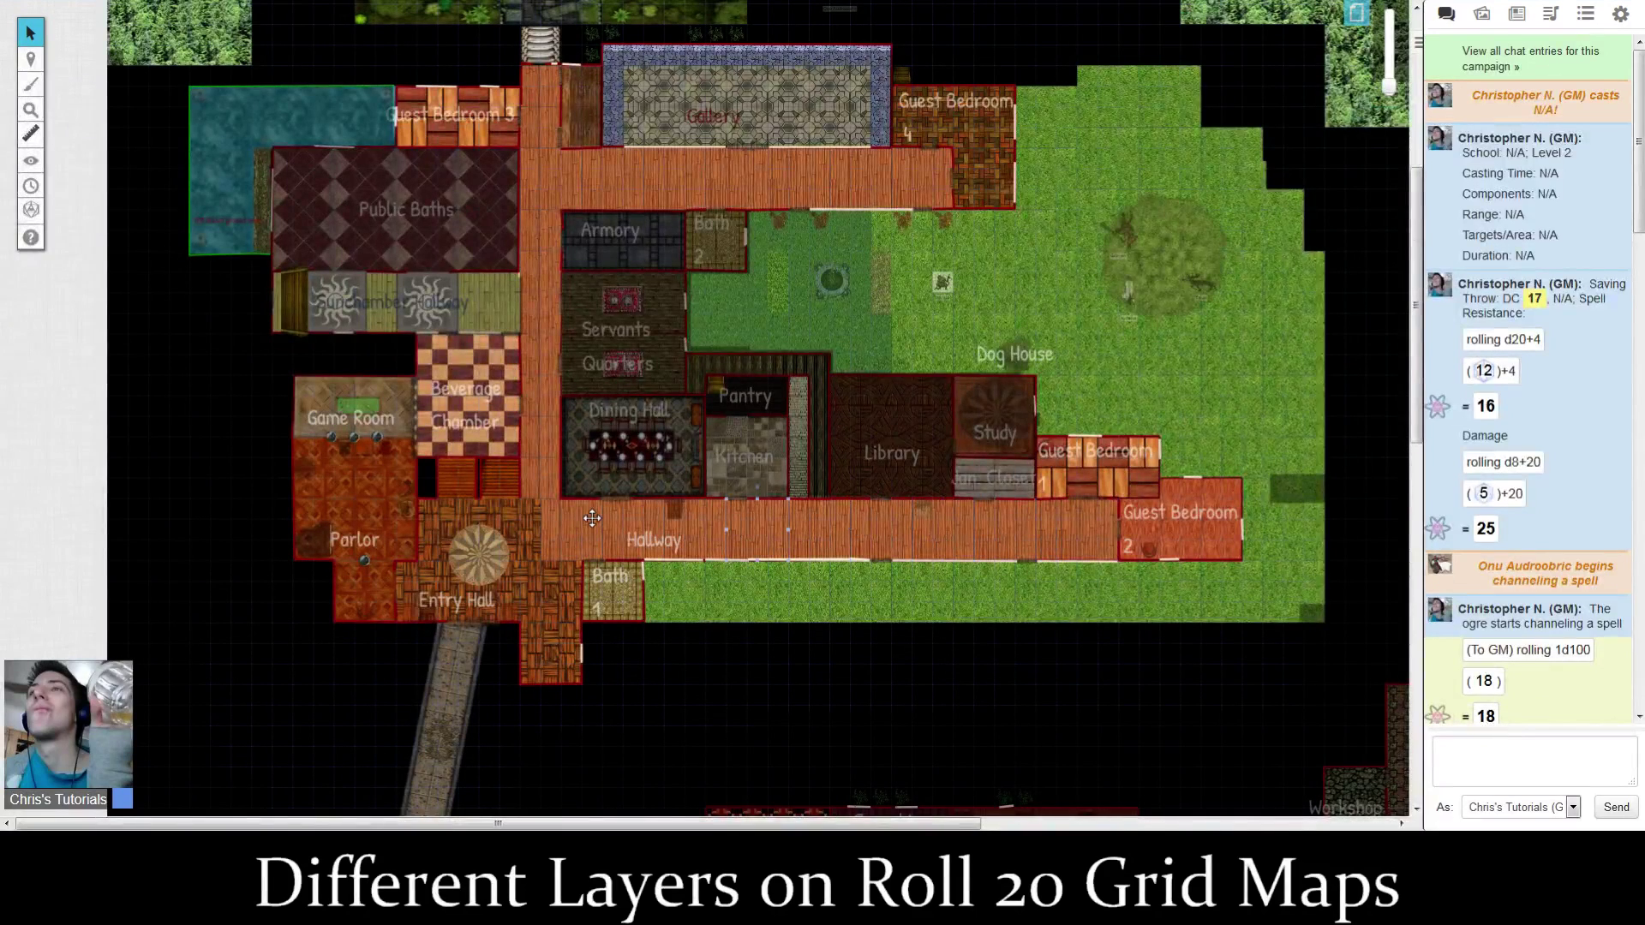
pyautogui.click(545, 211)
pyautogui.click(485, 198)
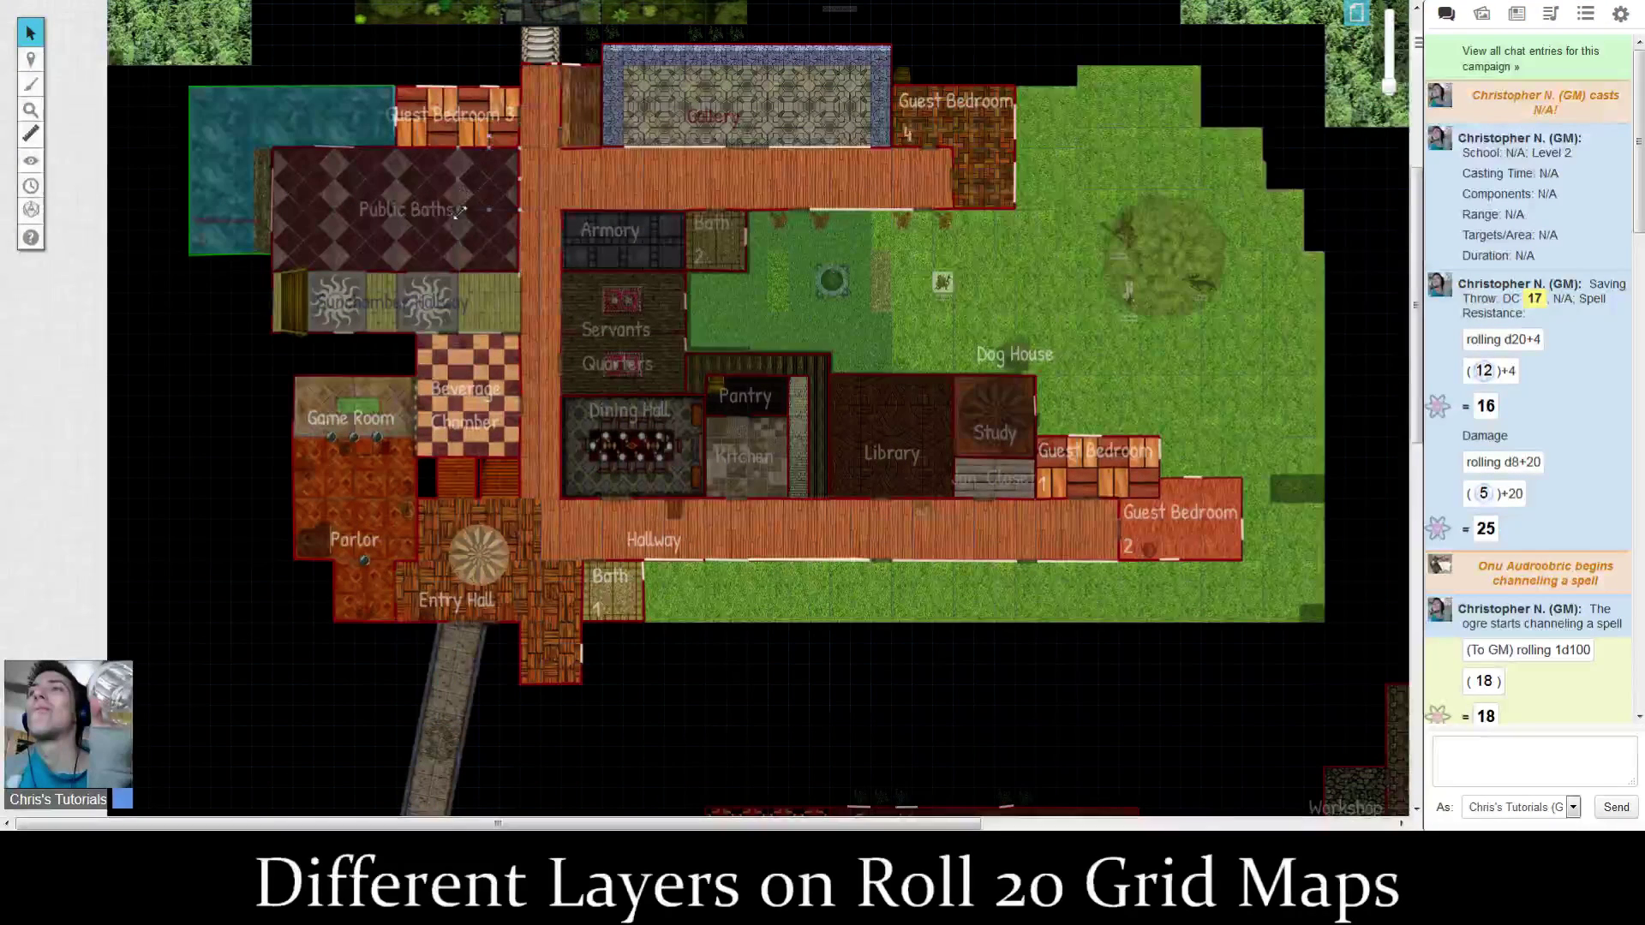
pyautogui.scroll(3, 557, 325)
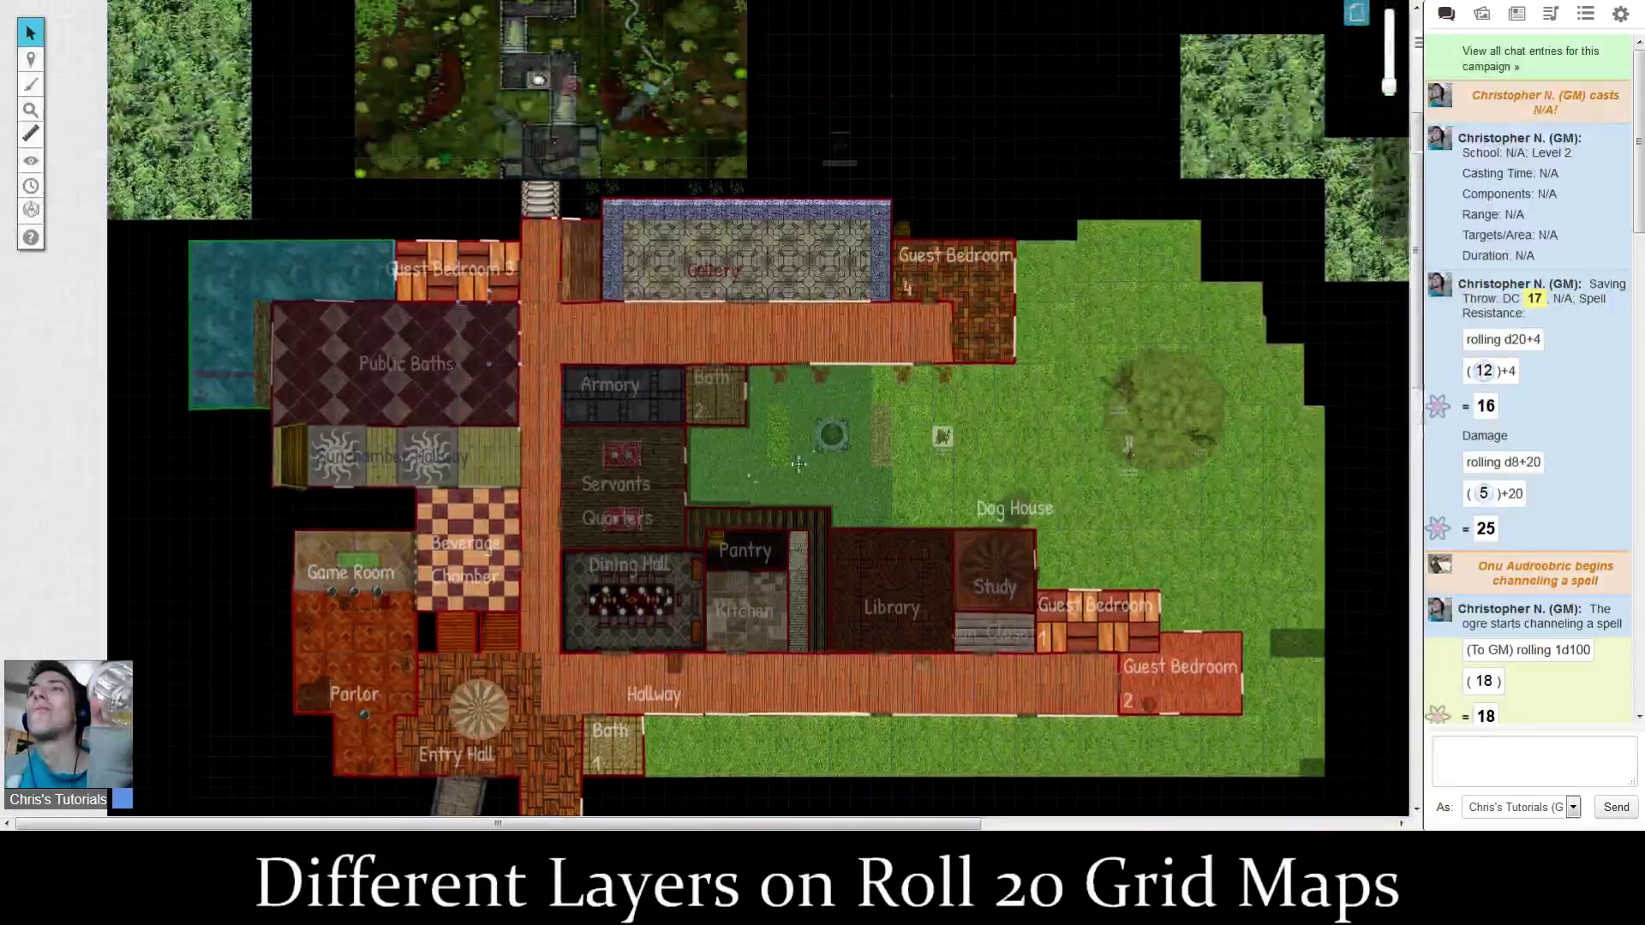
pyautogui.click(617, 462)
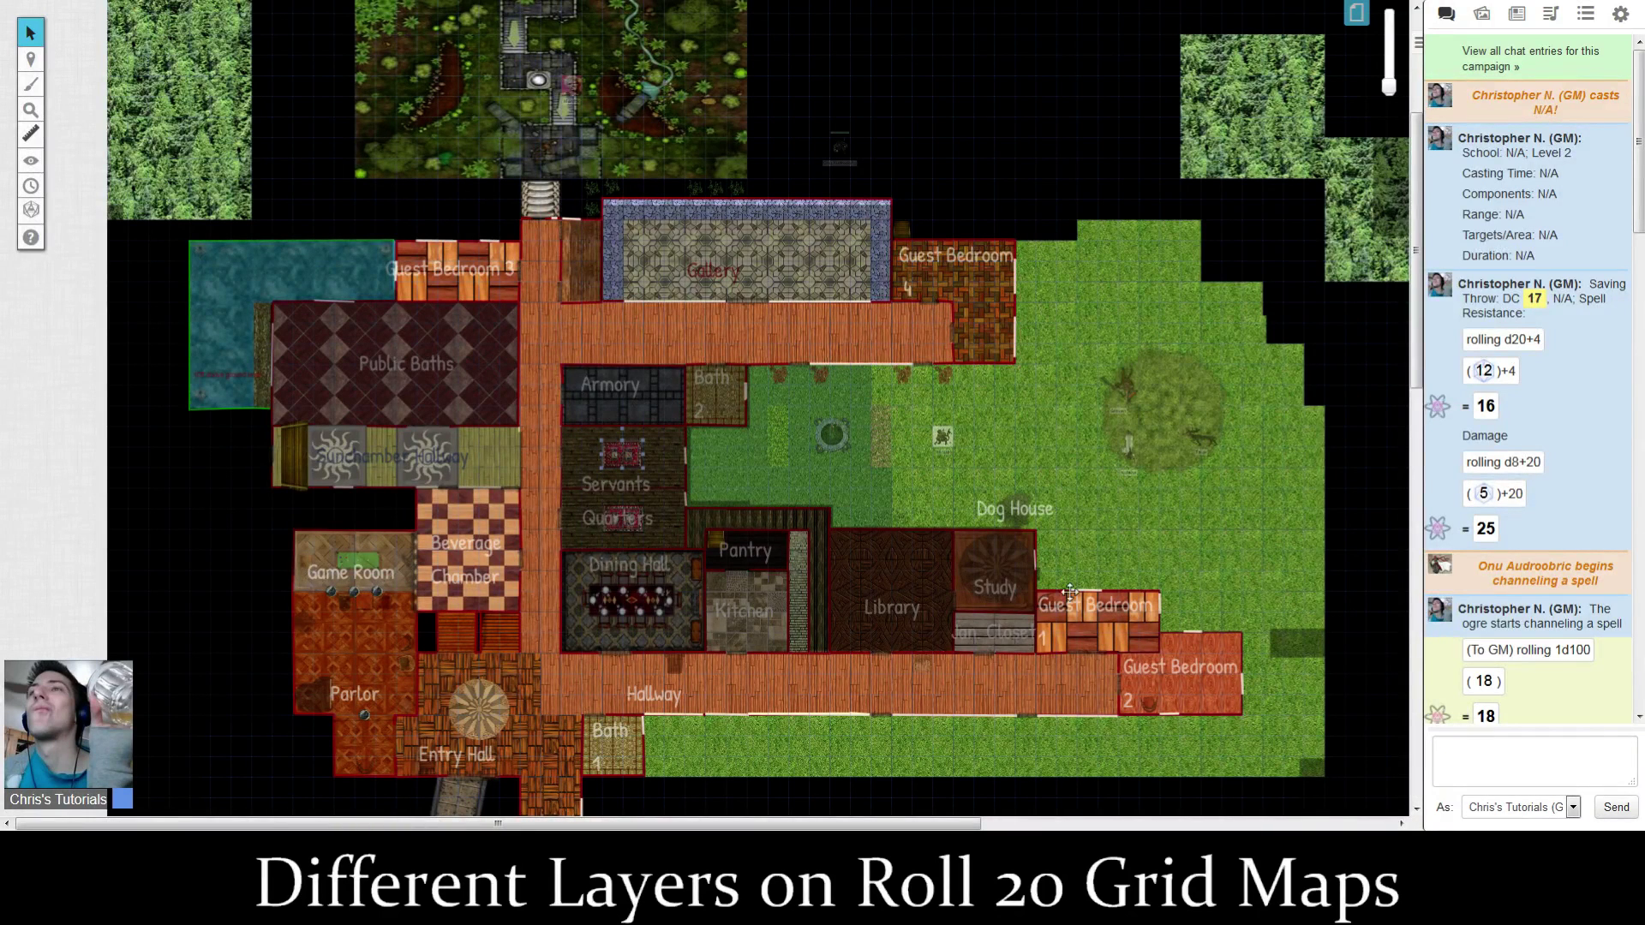
# Compare the Objects & Tokens and Map & Background layers, ending on Objects & Tokens as the active layer.
pyautogui.moveTo(34, 64)
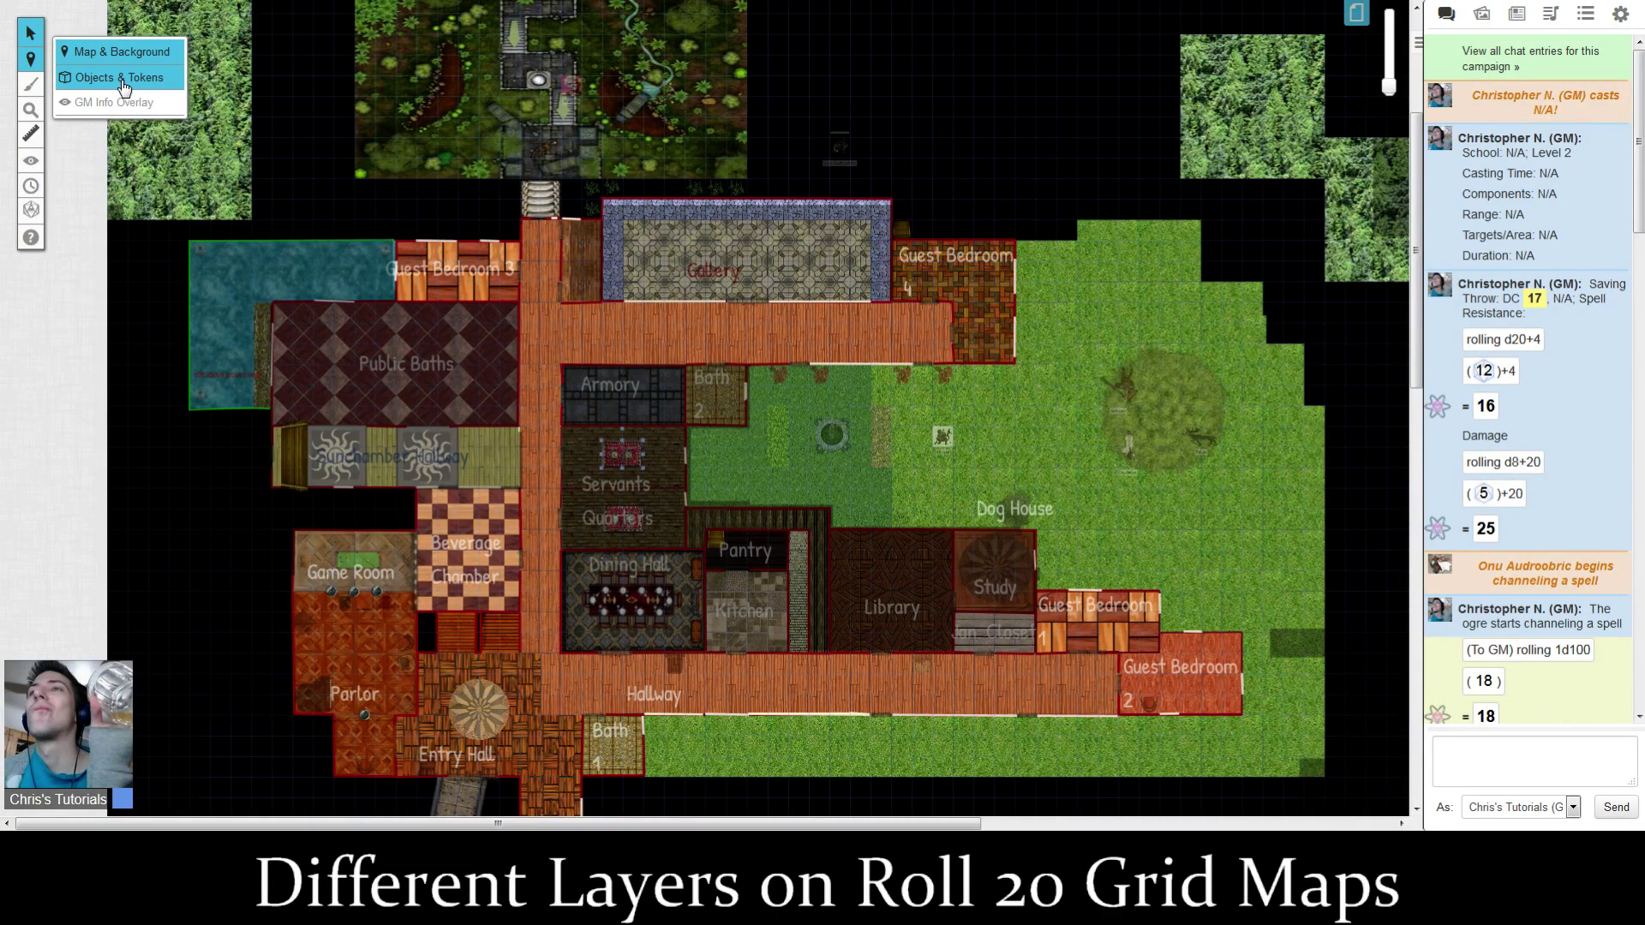
pyautogui.click(120, 77)
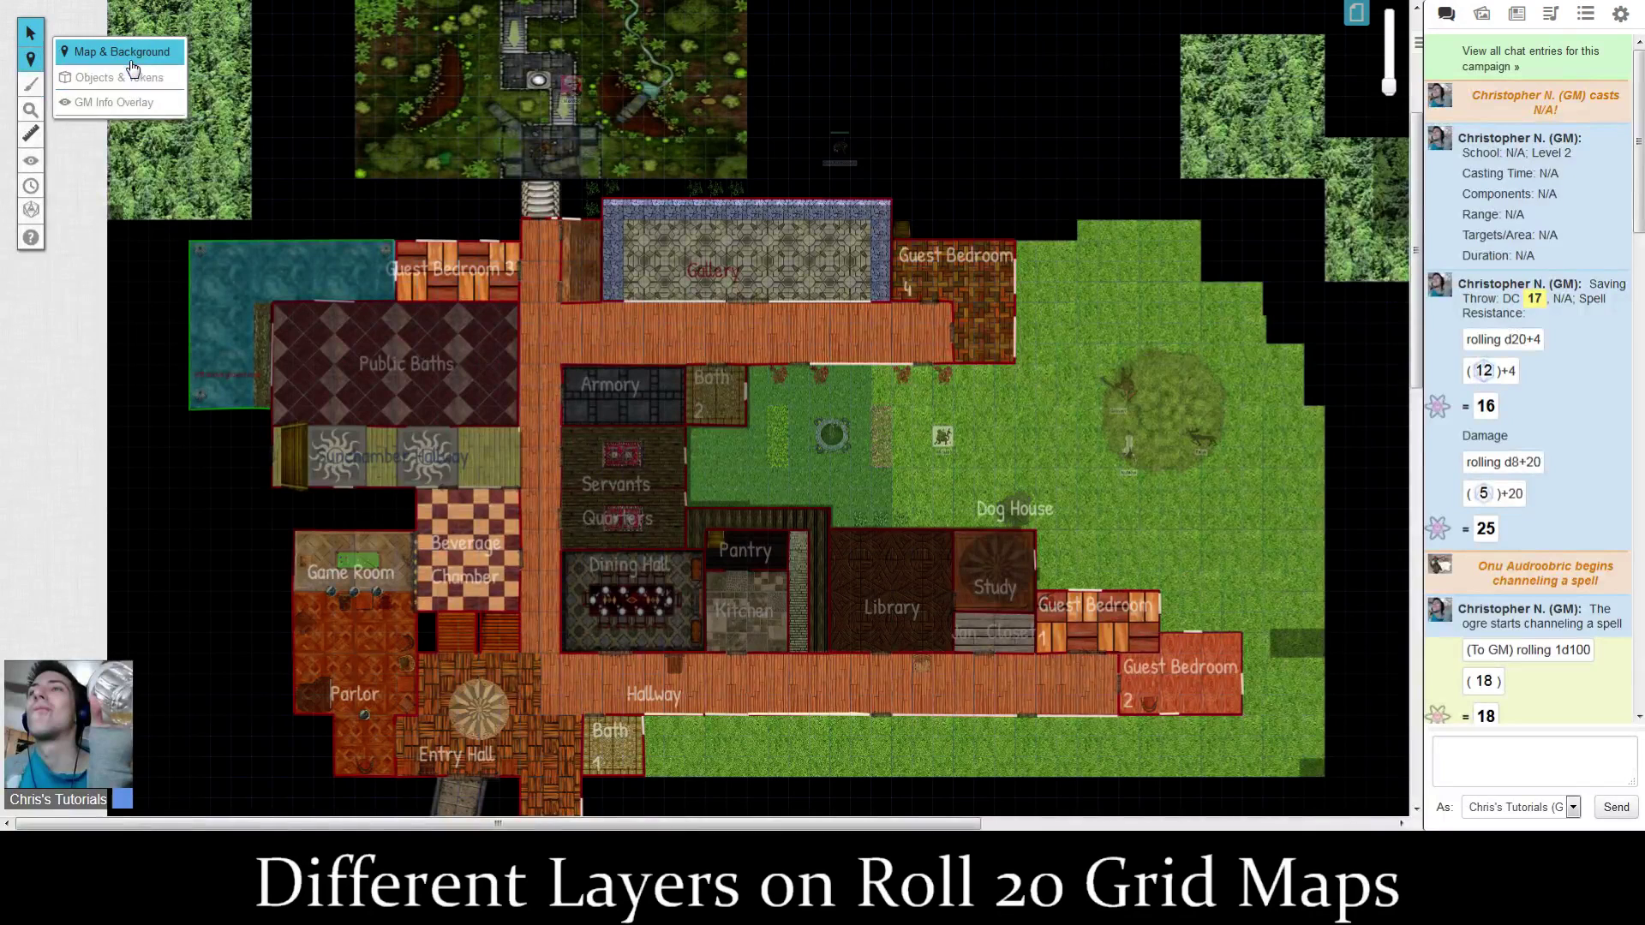
pyautogui.click(135, 64)
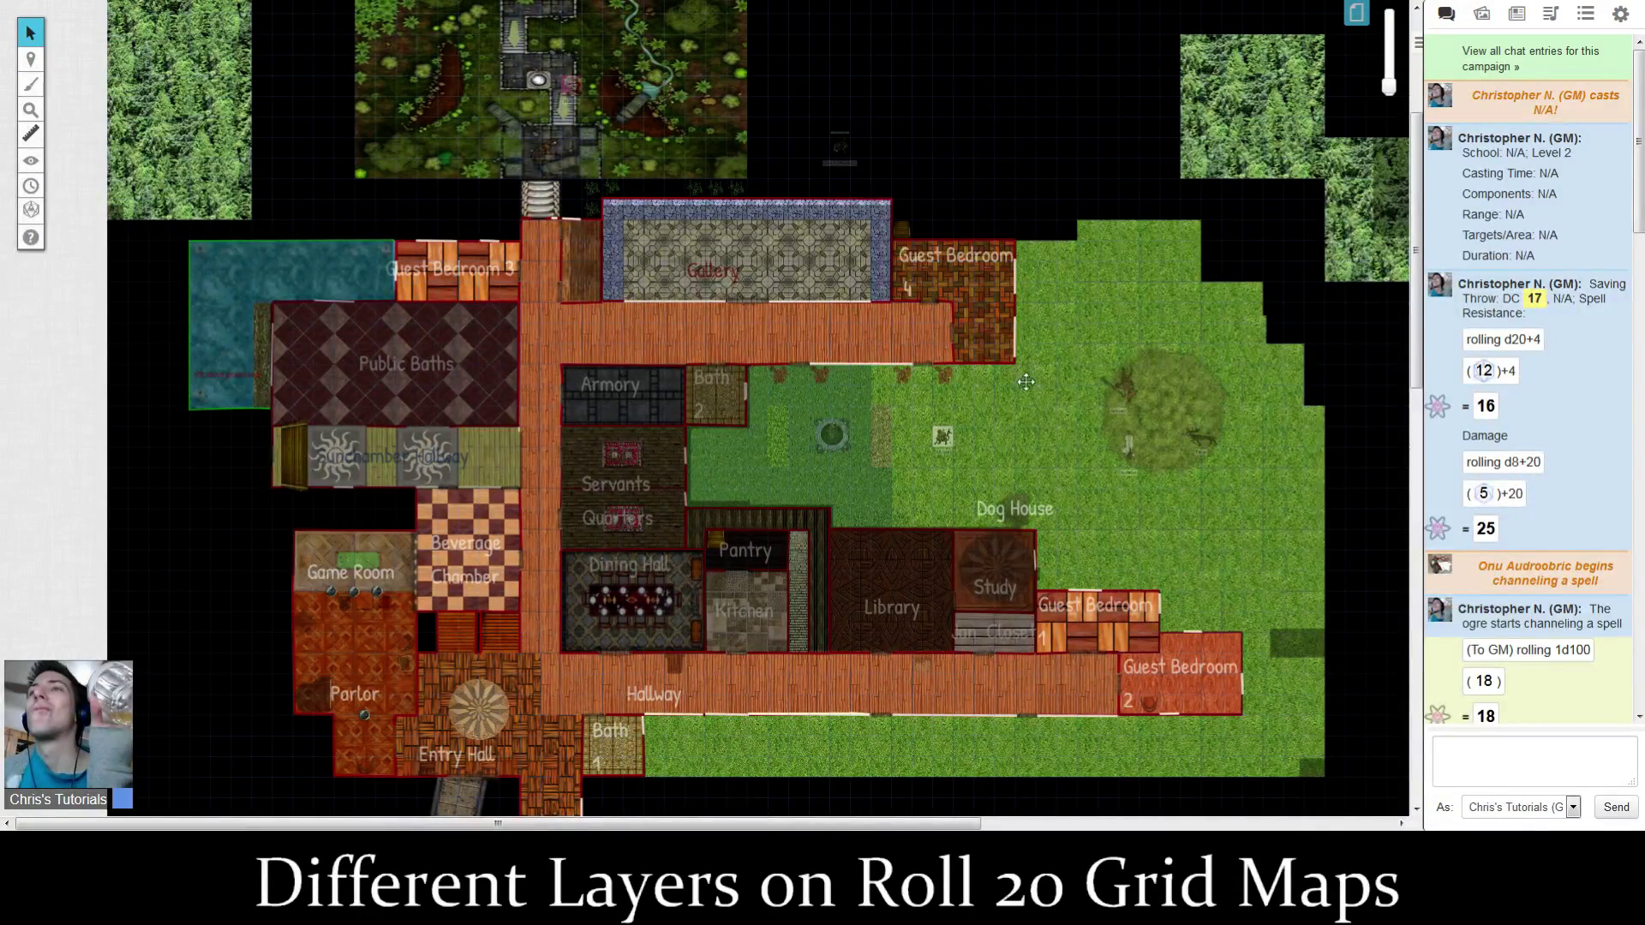
pyautogui.moveTo(31, 60)
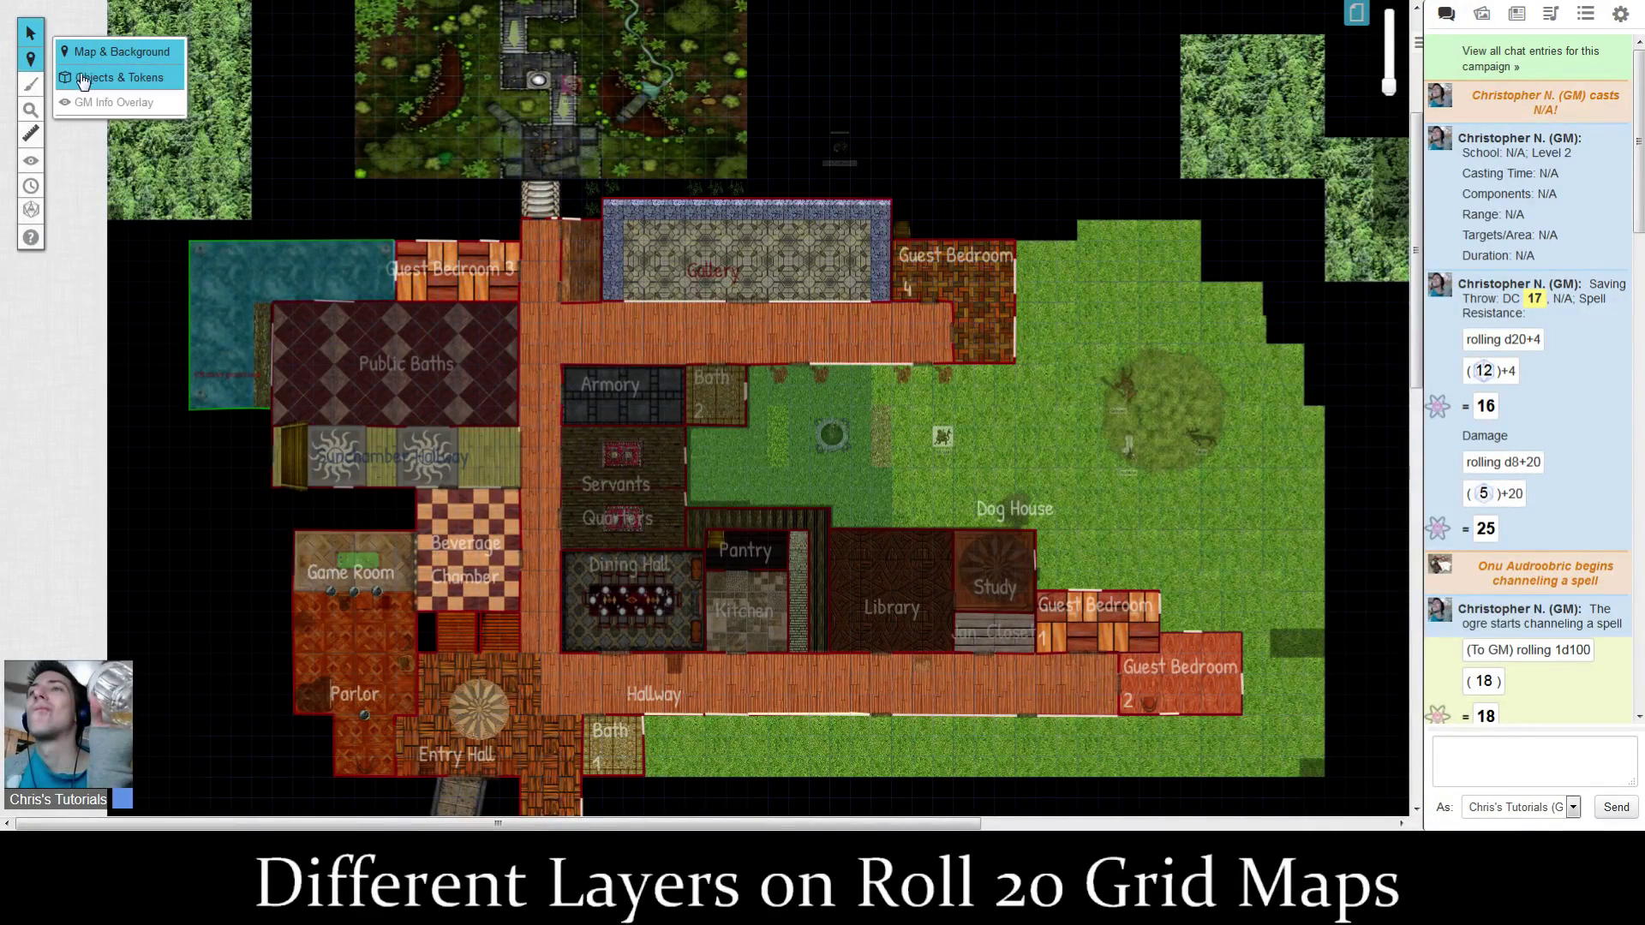
pyautogui.click(111, 78)
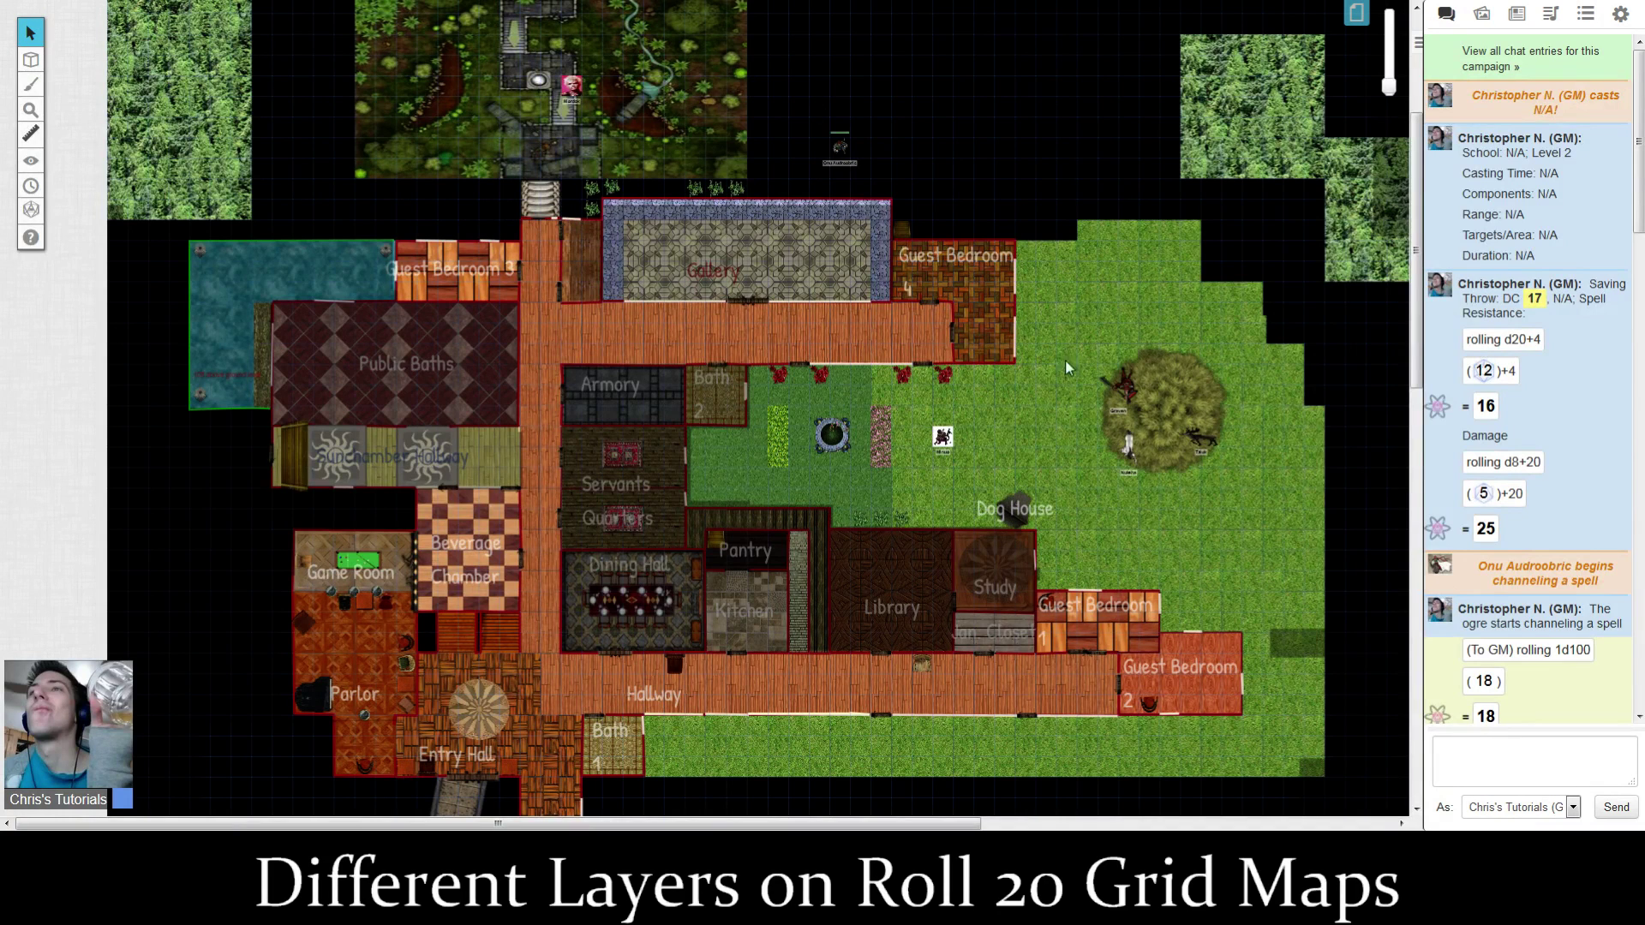
# Select individual objects on the tokens layer, including the character tokens and the plants in the courtyard garden.
pyautogui.scroll(3, 1170, 285)
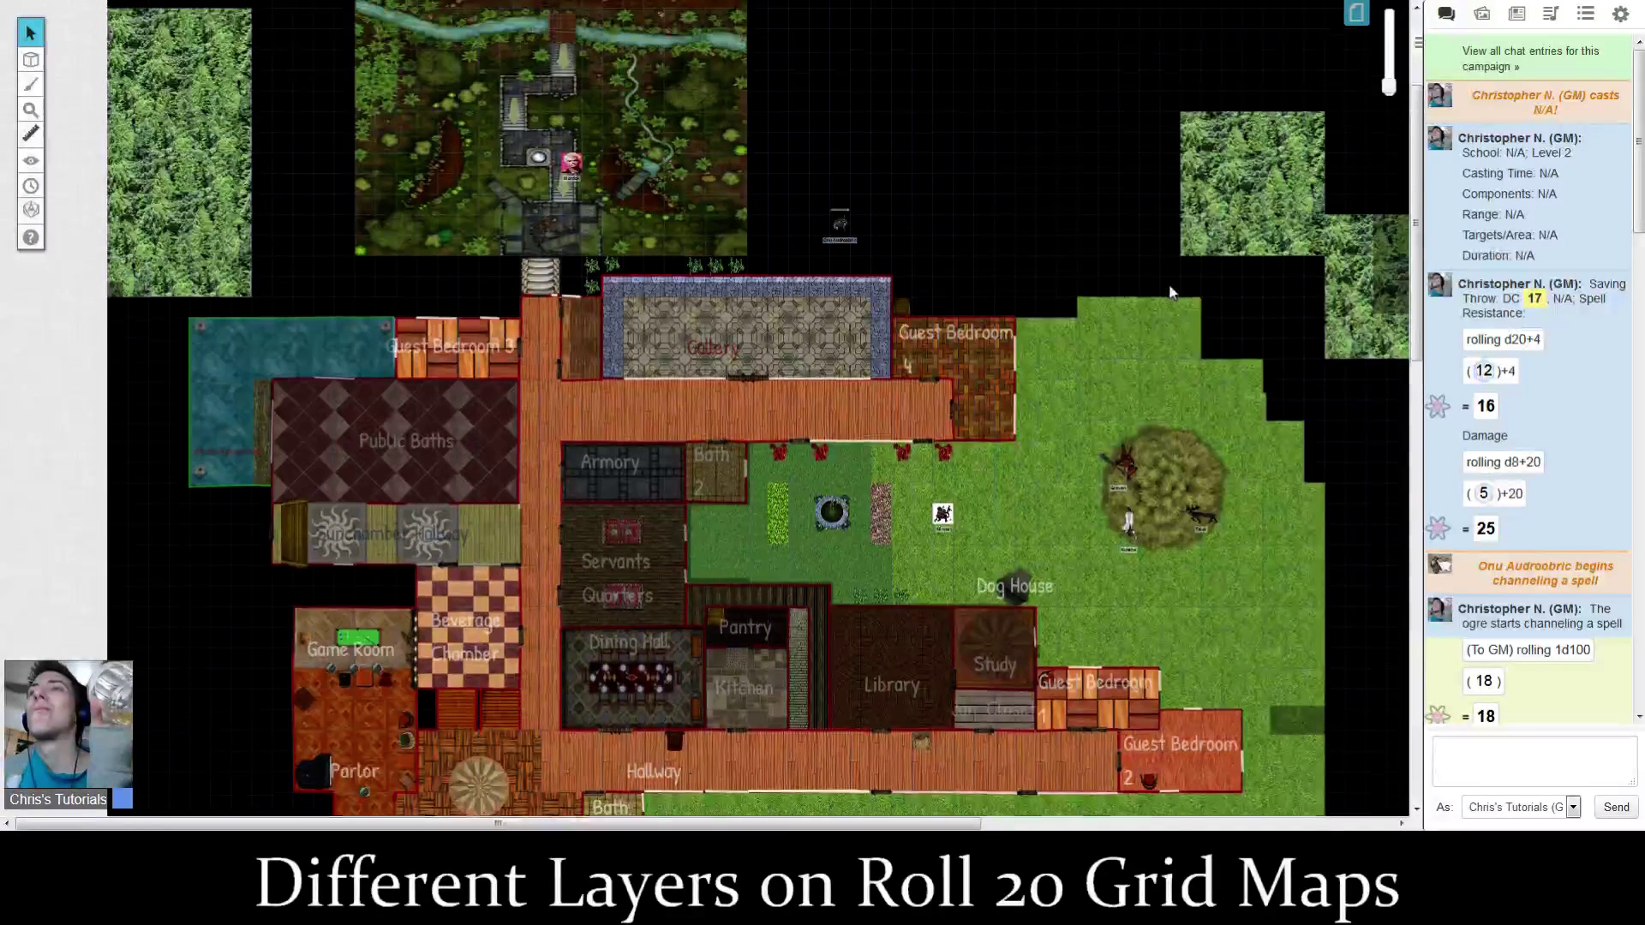
pyautogui.scroll(-1, 1221, 390)
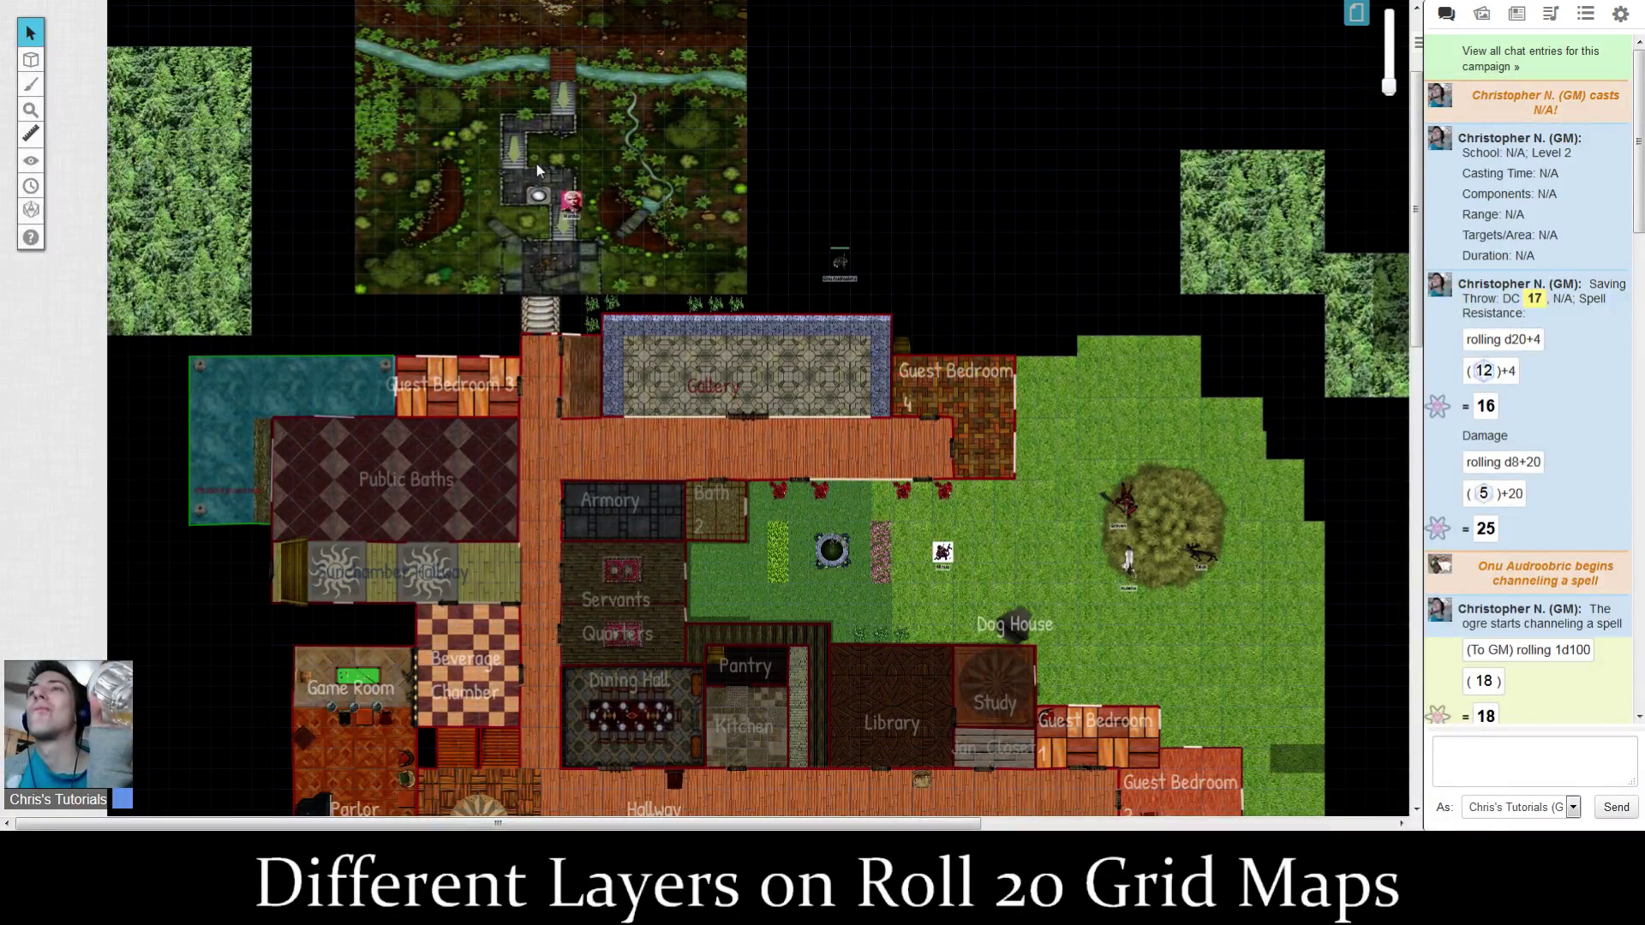
pyautogui.click(572, 201)
pyautogui.click(840, 262)
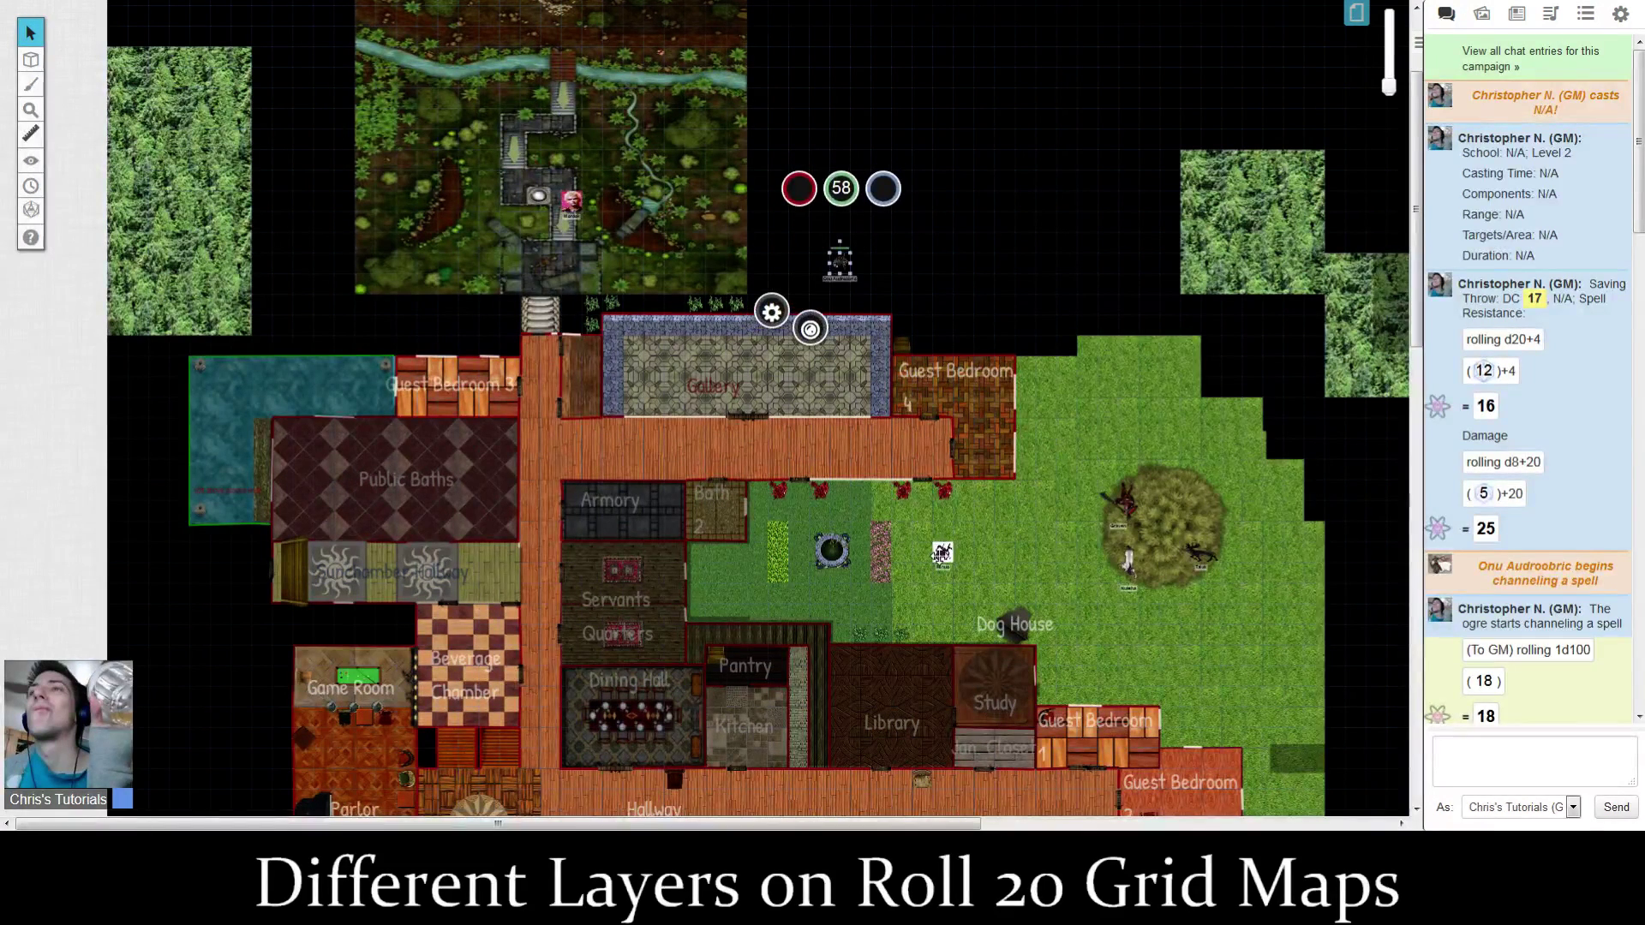
pyautogui.click(940, 554)
pyautogui.click(812, 495)
pyautogui.click(778, 490)
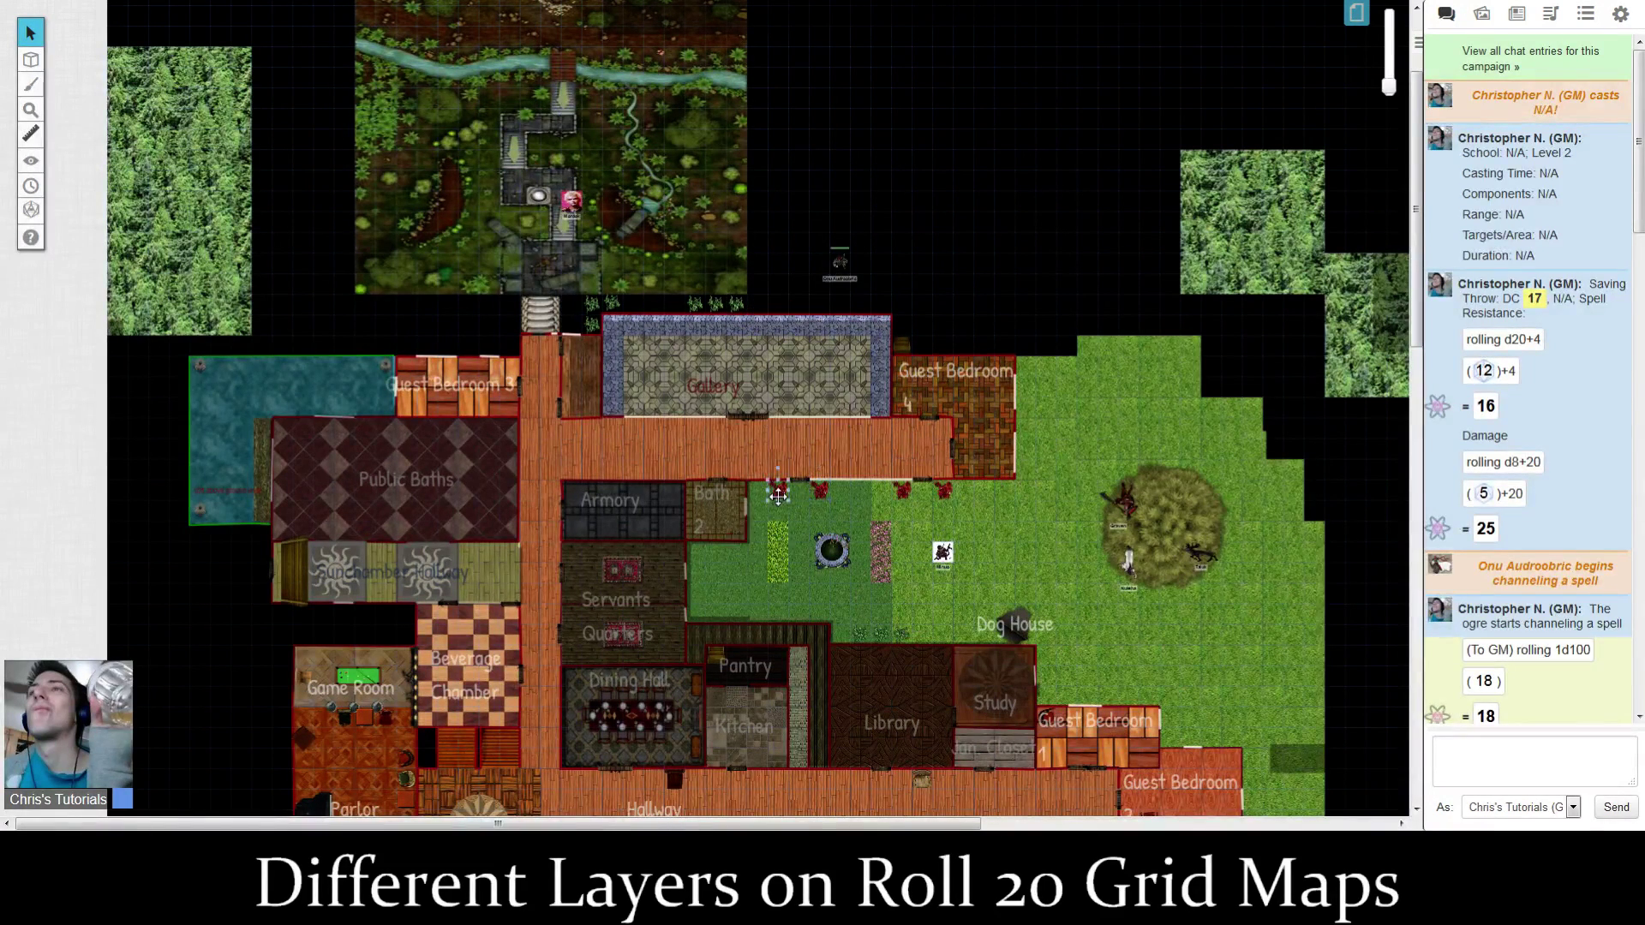
pyautogui.click(778, 532)
pyautogui.click(779, 567)
pyautogui.scroll(-3, 781, 558)
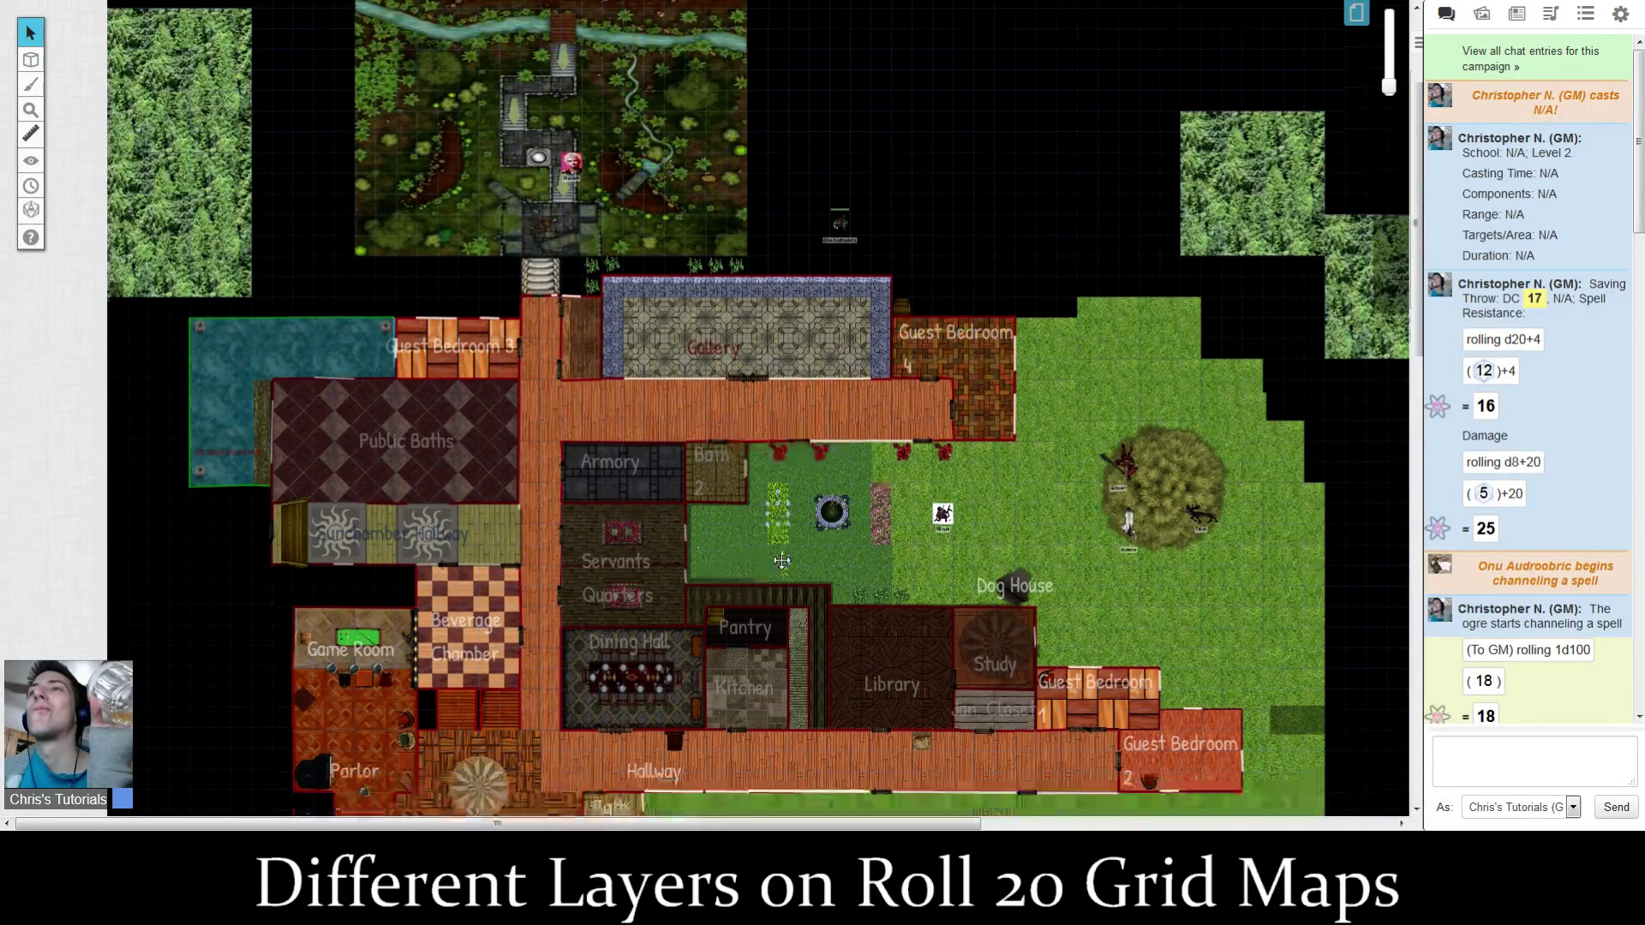
# Select the furniture objects in the Game Room and Parlor to check that they belong to the tokens layer.
pyautogui.click(385, 524)
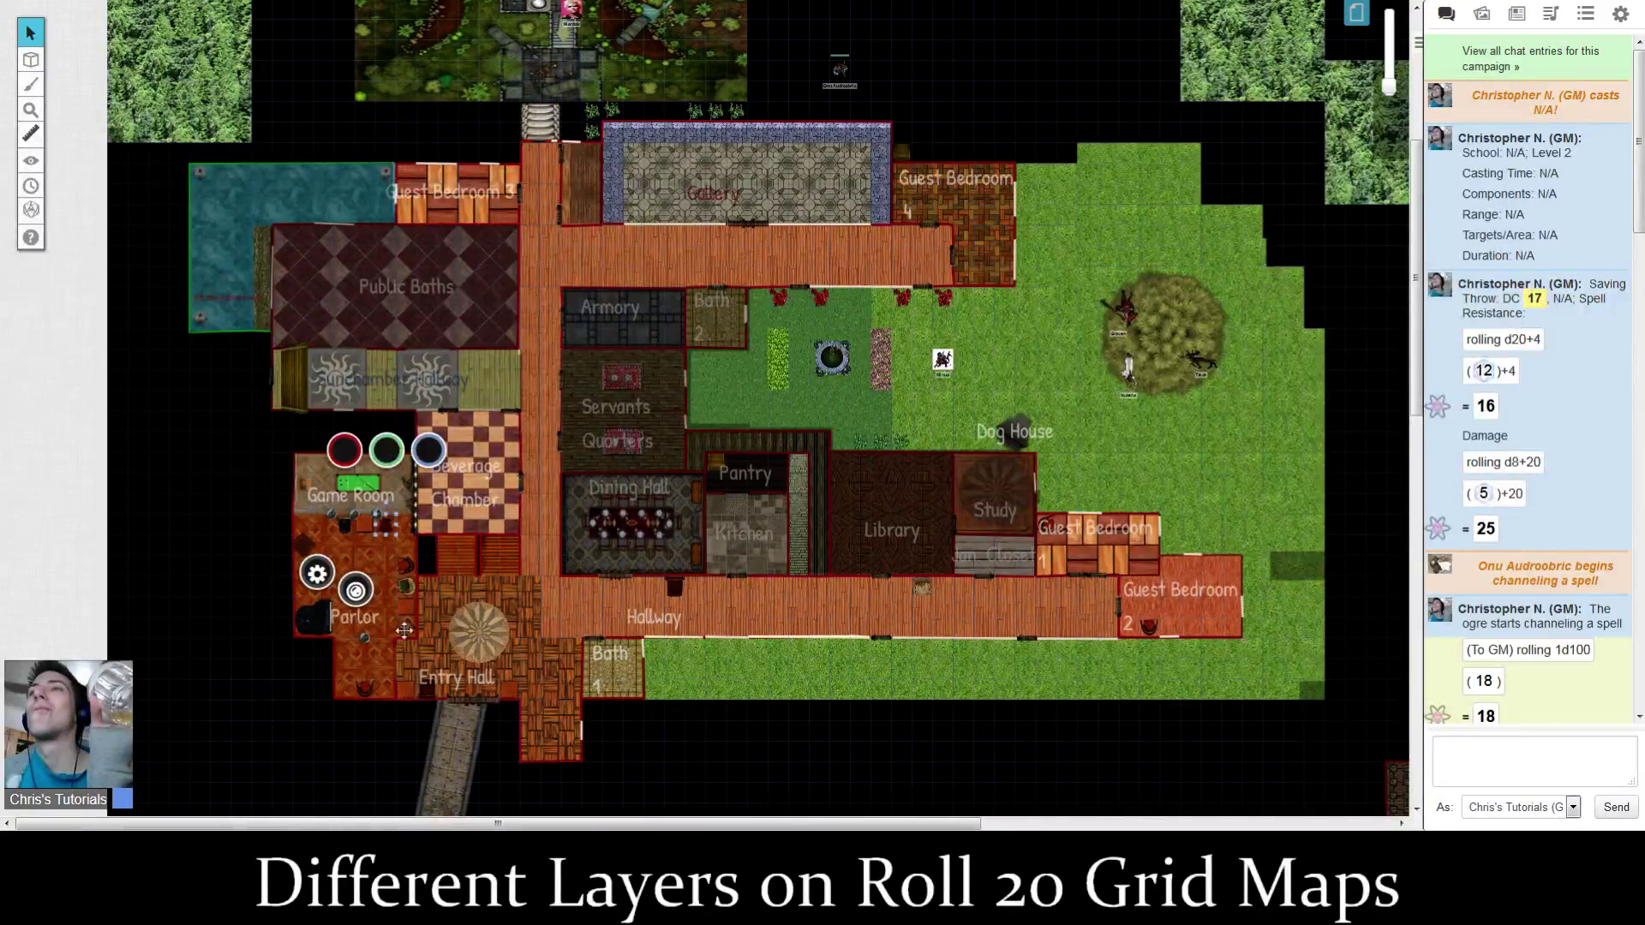
pyautogui.click(364, 687)
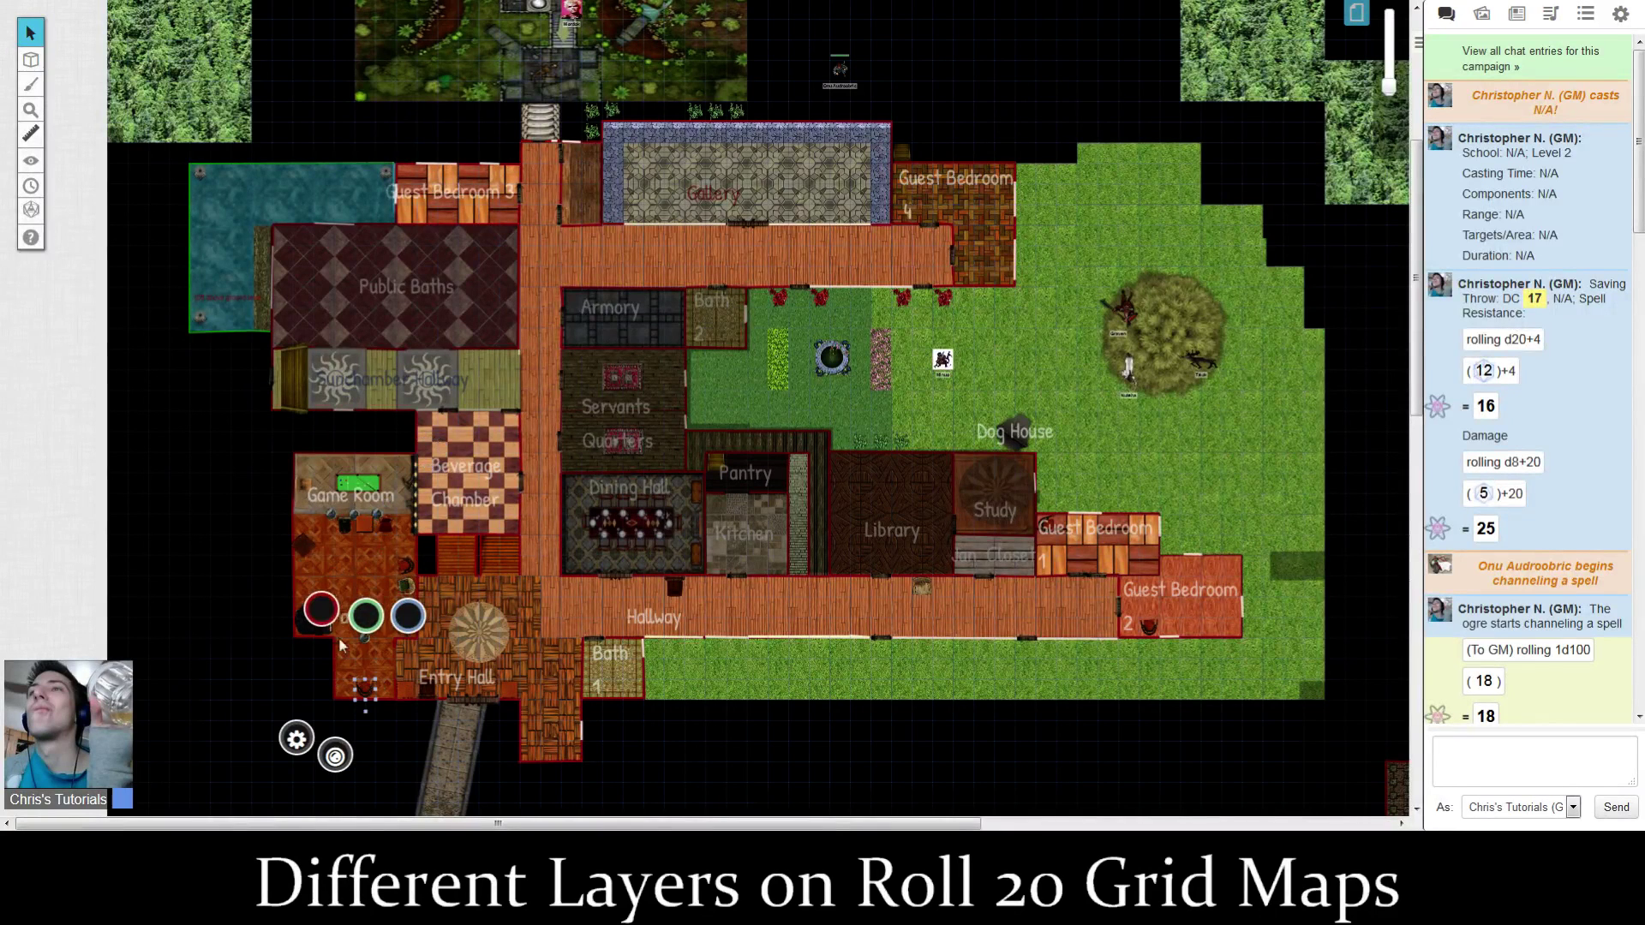
pyautogui.click(299, 625)
pyautogui.click(323, 503)
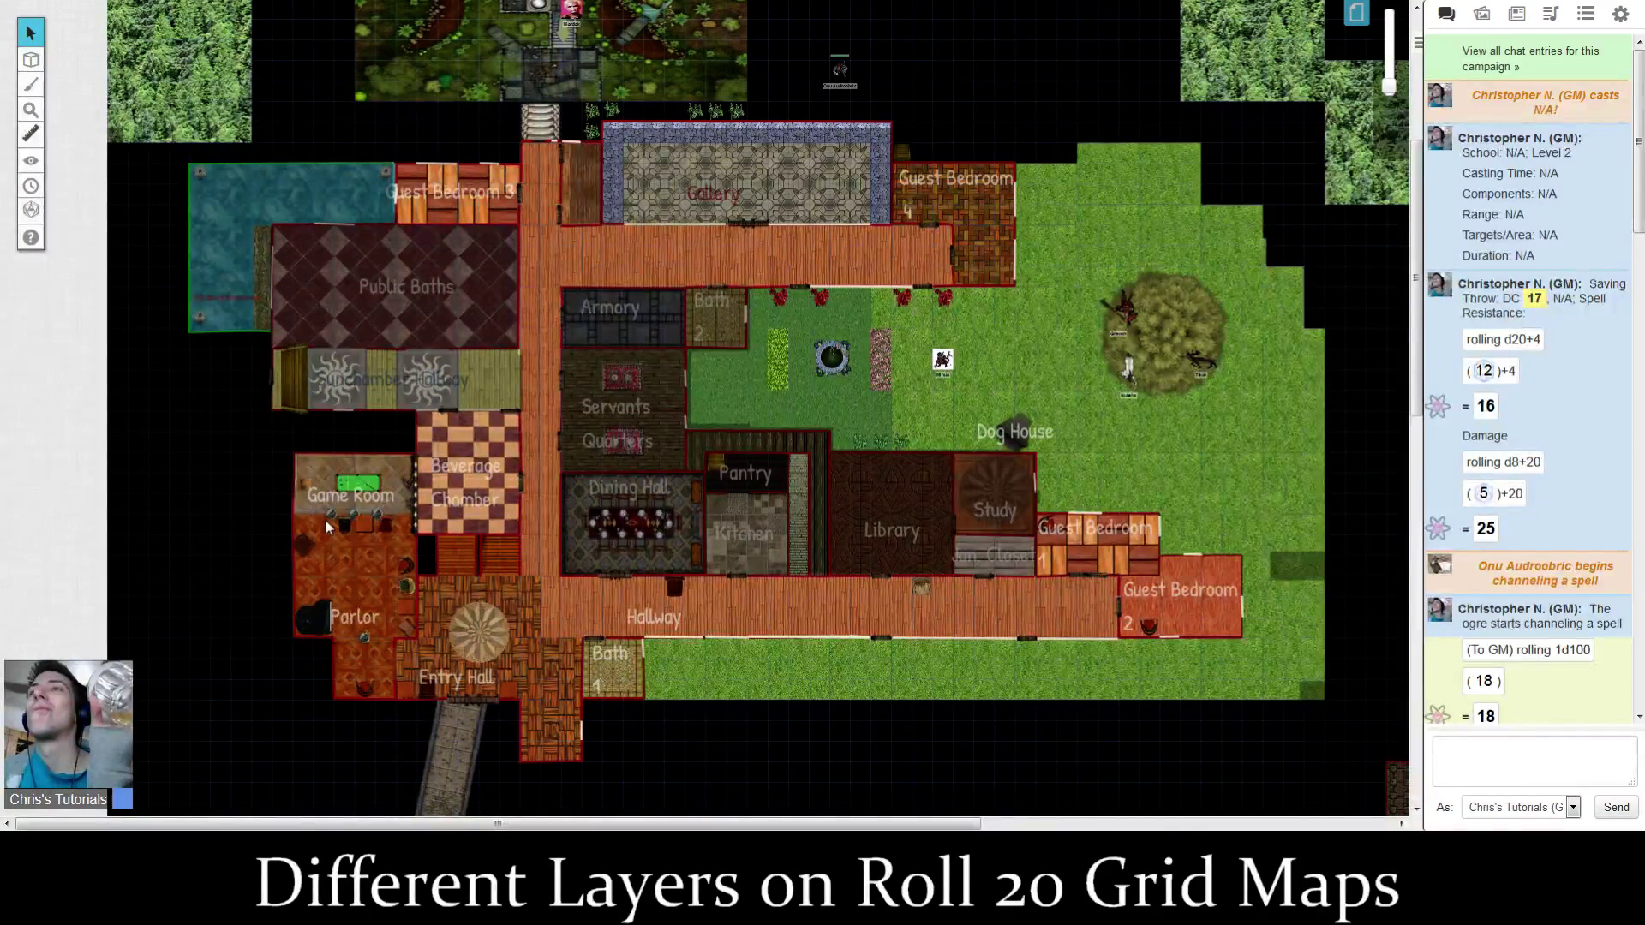
# Move the character token above the Gallery slightly up and to the right, and switch to the Map & Background layer.
pyautogui.scroll(3, 563, 234)
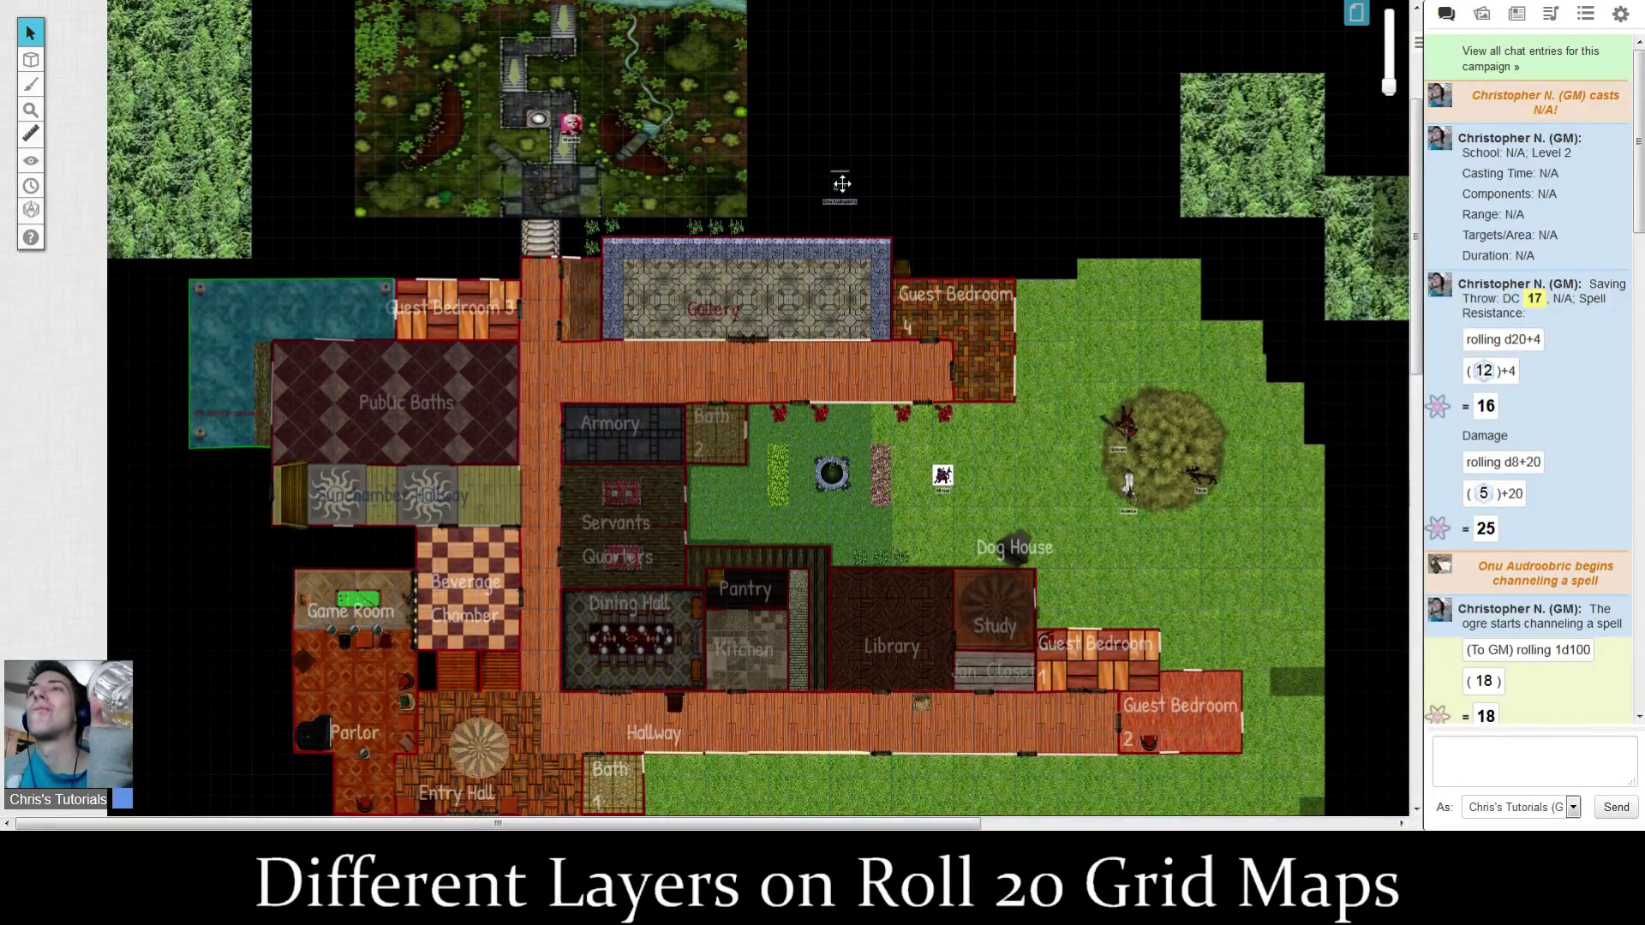
pyautogui.moveTo(842, 184); pyautogui.dragTo(880, 163)
pyautogui.moveTo(30, 57)
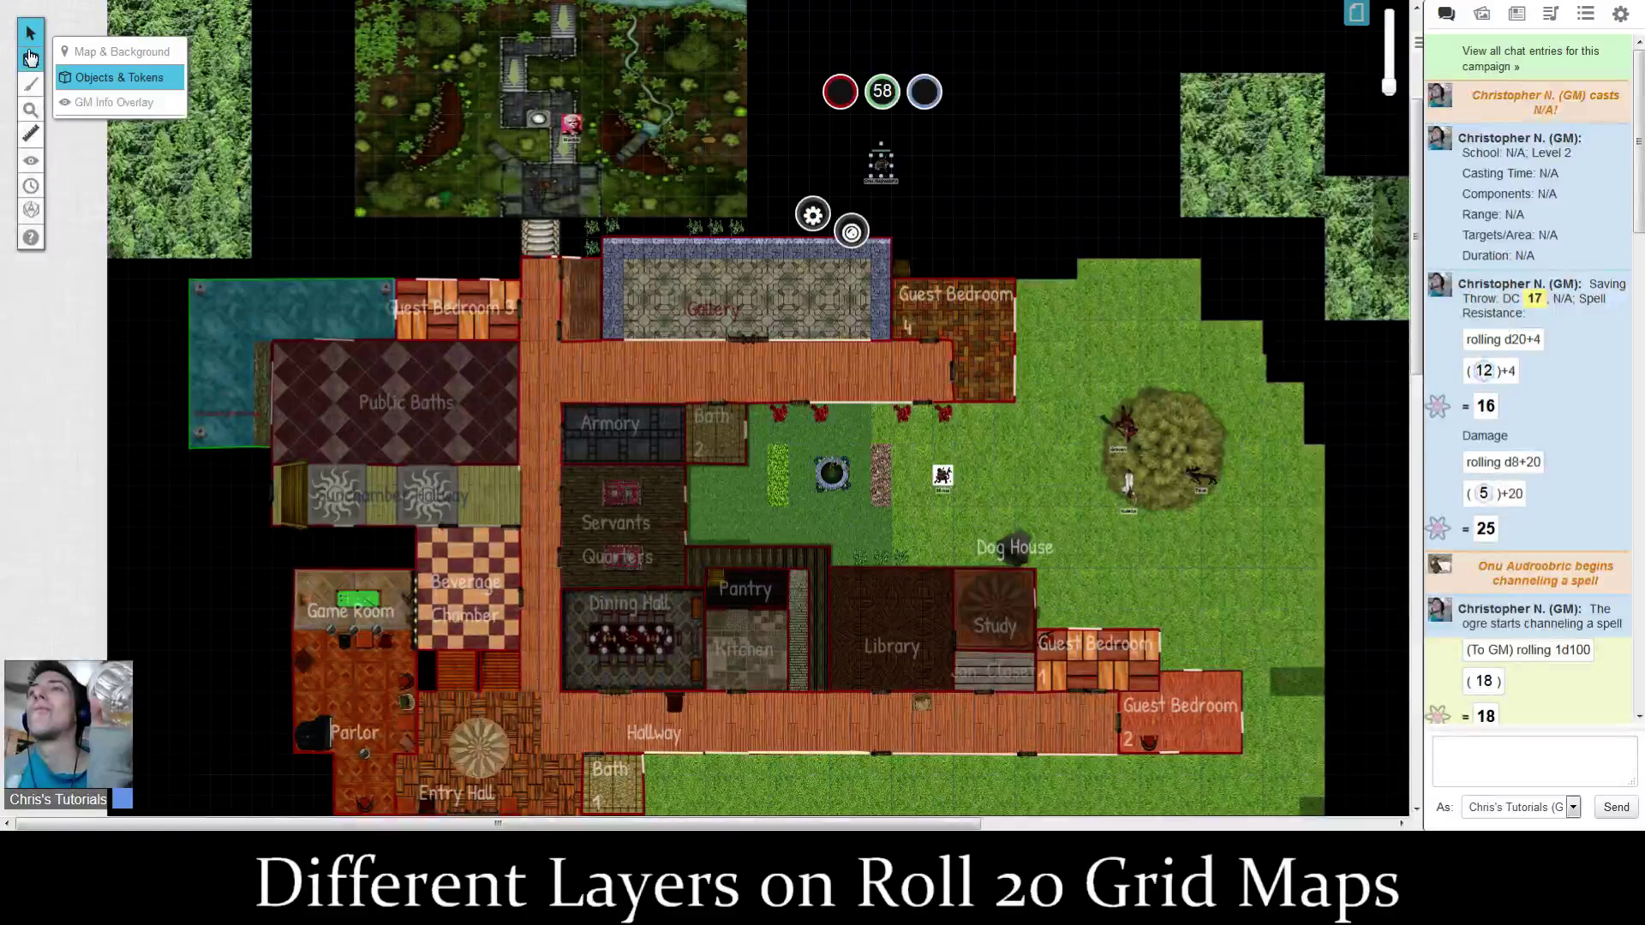
pyautogui.click(120, 52)
pyautogui.moveTo(1124, 278)
pyautogui.mouseDown()
pyautogui.moveTo(1118, 209)
pyautogui.moveTo(1118, 279)
pyautogui.mouseUp()
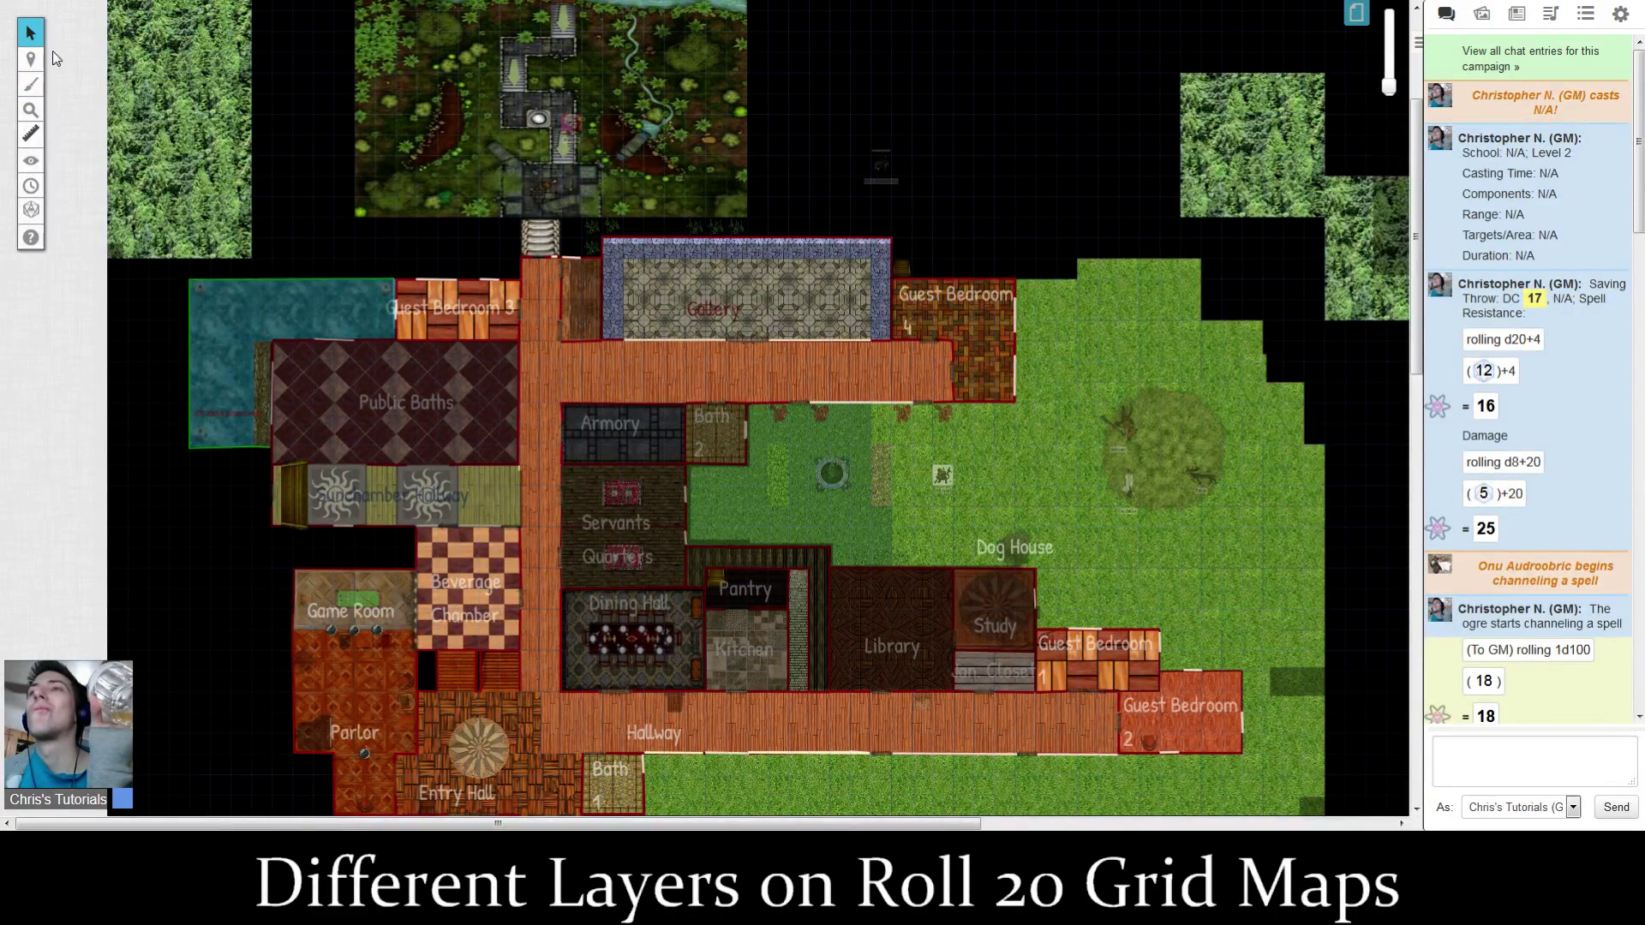
# Switch back to the Objects & Tokens layer and move the token above the Gallery a little further to the right.
pyautogui.moveTo(30, 60)
pyautogui.click(120, 75)
pyautogui.moveTo(879, 161)
pyautogui.mouseDown()
pyautogui.moveTo(984, 186)
pyautogui.moveTo(898, 182)
pyautogui.moveTo(902, 163)
pyautogui.mouseUp()
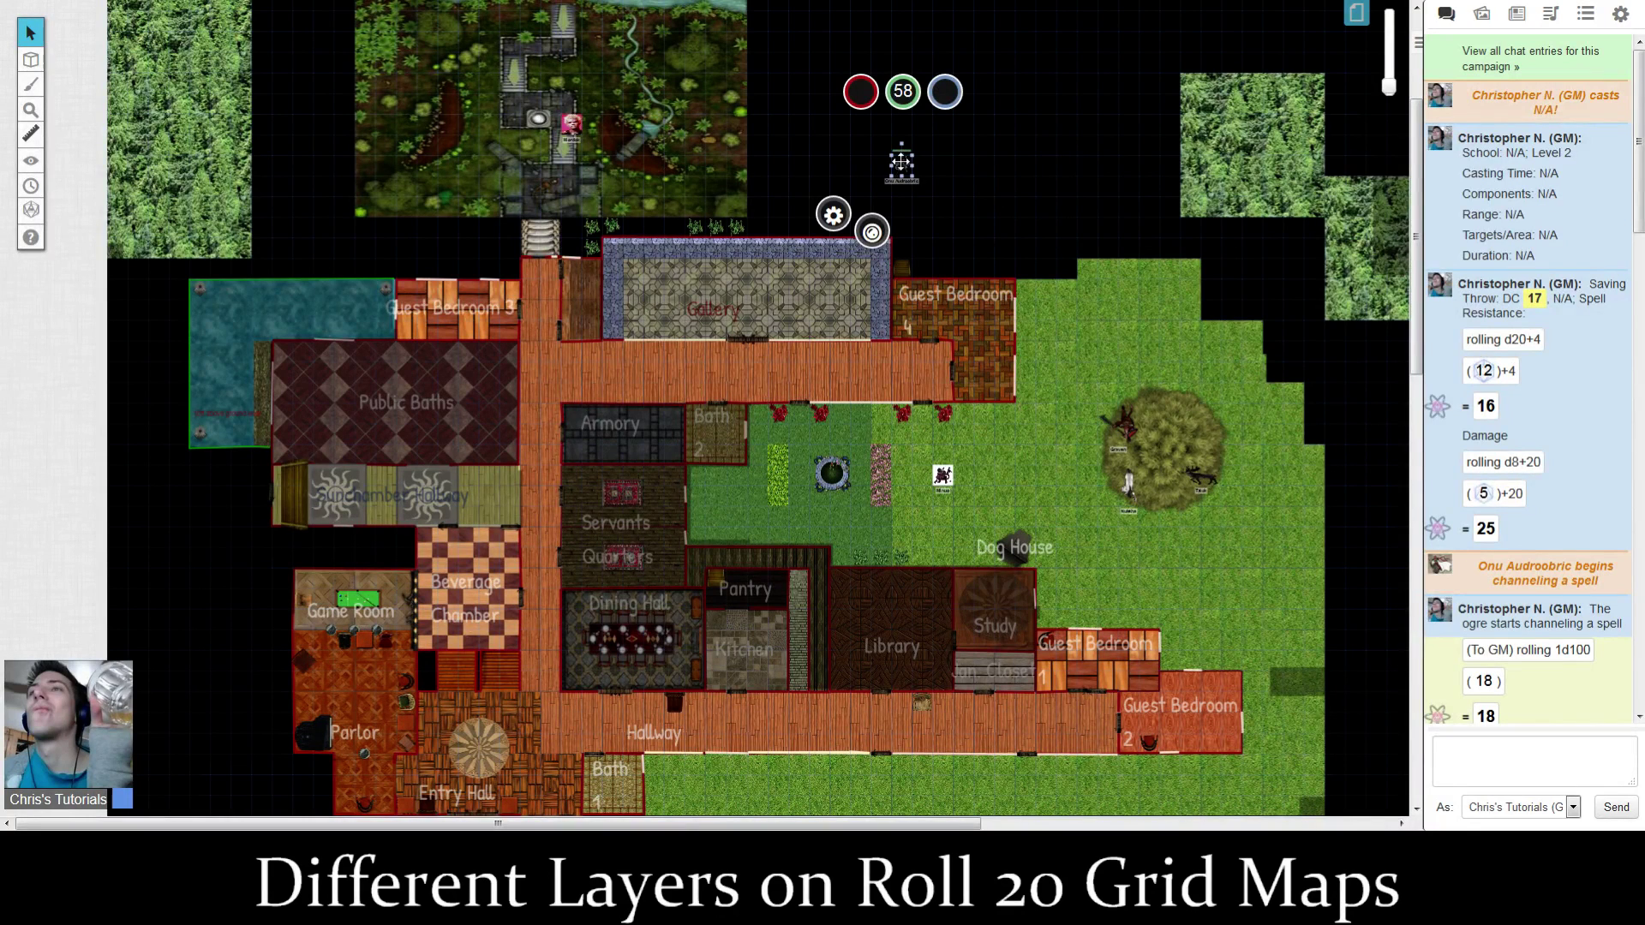
# Open the journal and place a token of the NPC Onu Audroobric on the map beside the existing token above the Gallery.
pyautogui.click(1483, 14)
pyautogui.click(1516, 14)
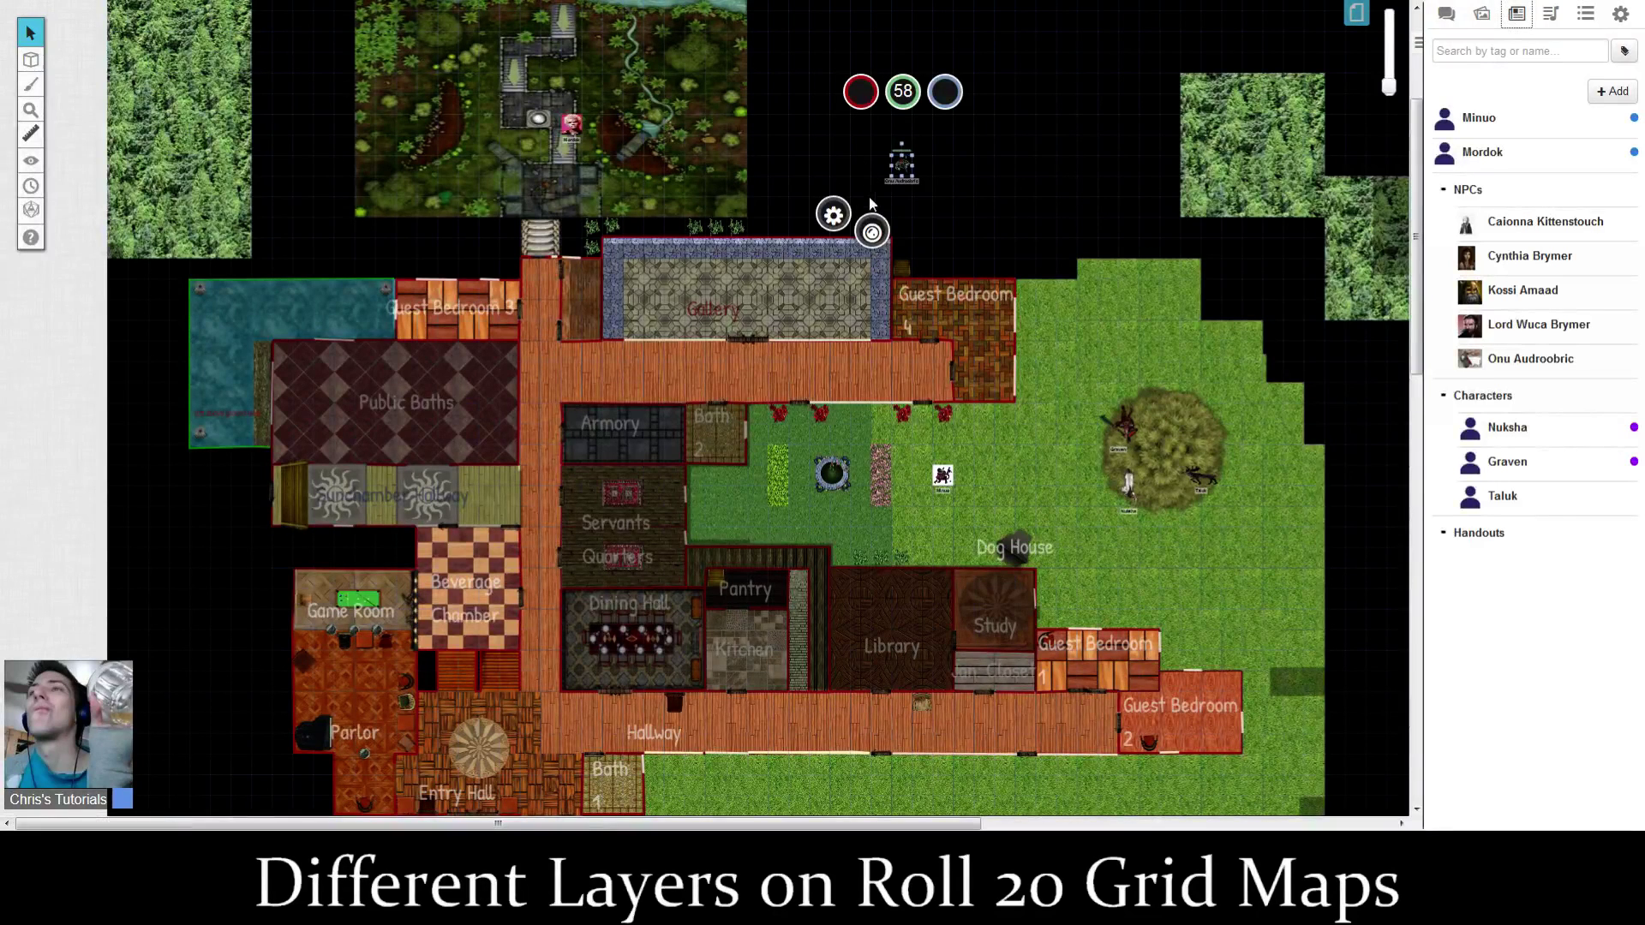
pyautogui.moveTo(870, 114); pyautogui.dragTo(967, 202)
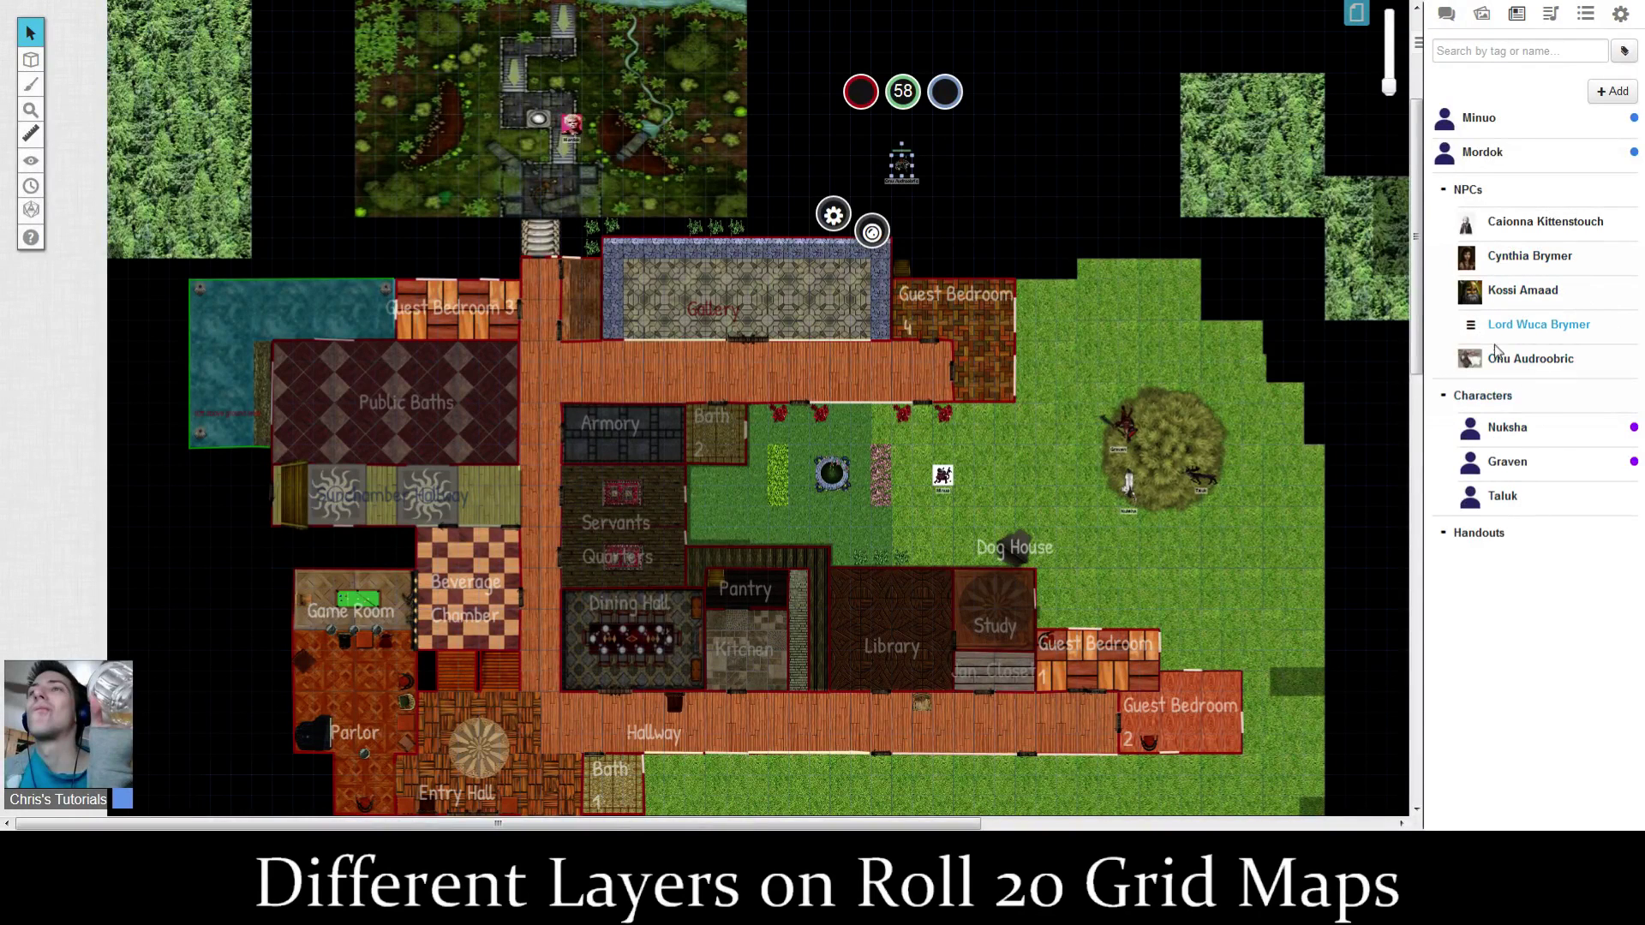
pyautogui.moveTo(1480, 364); pyautogui.dragTo(977, 203)
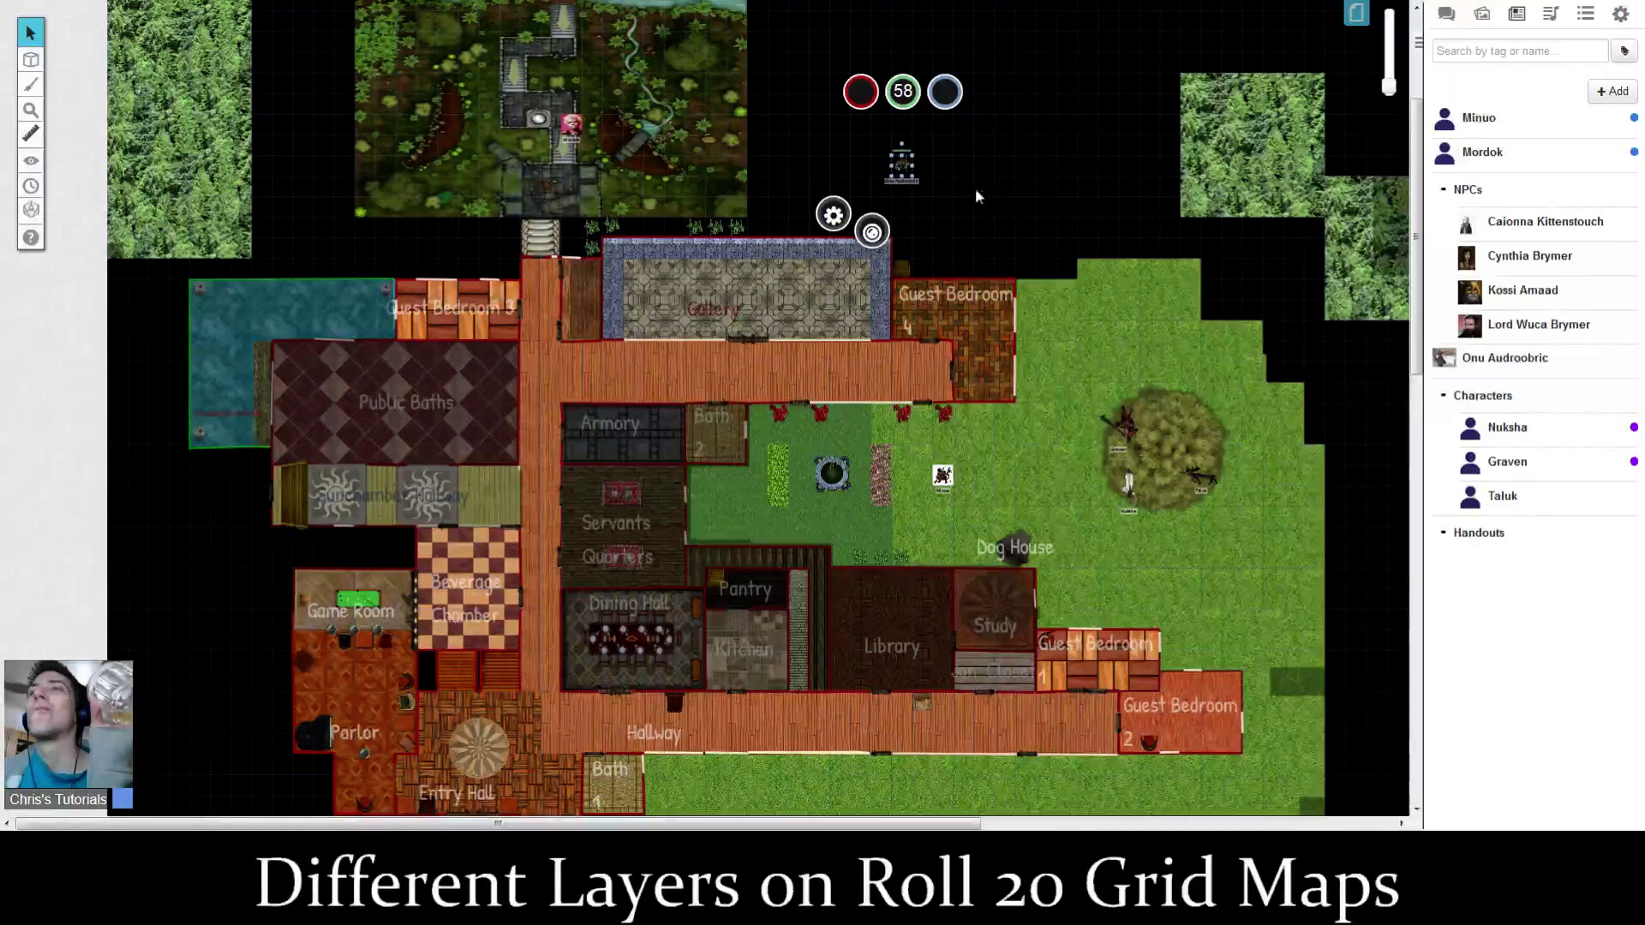
pyautogui.moveTo(1508, 362); pyautogui.dragTo(1005, 163)
pyautogui.click(1025, 174)
pyautogui.click(911, 169)
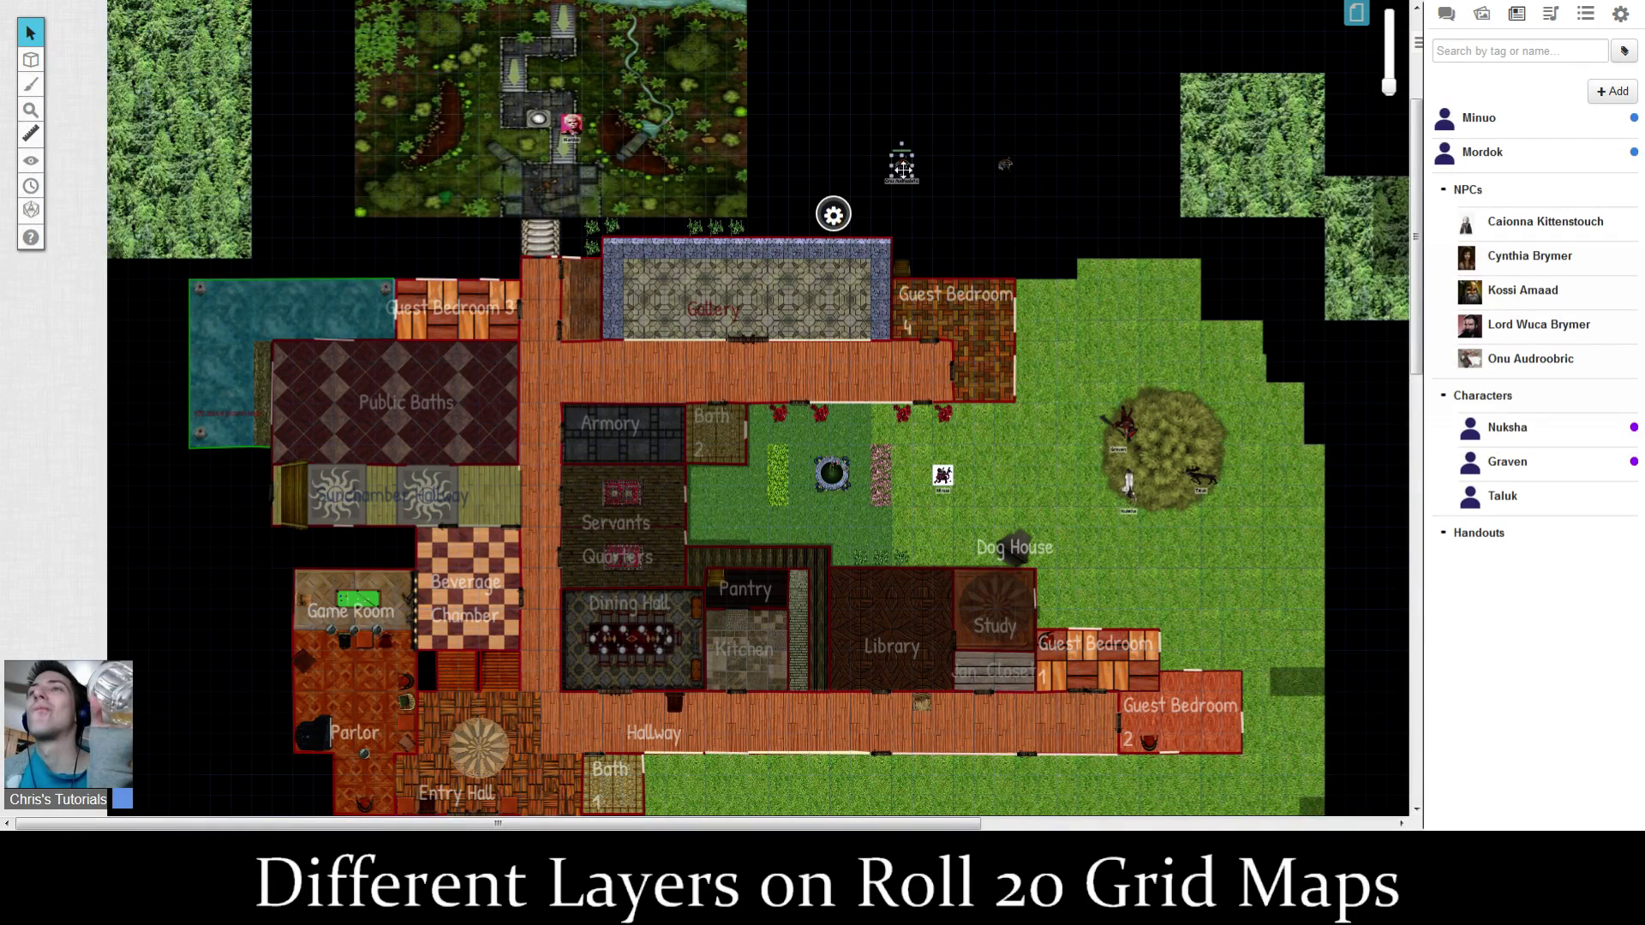
# Open Onu Audroobric's character entry for editing and move its dialog clear of the token on the map.
pyautogui.click(1459, 369)
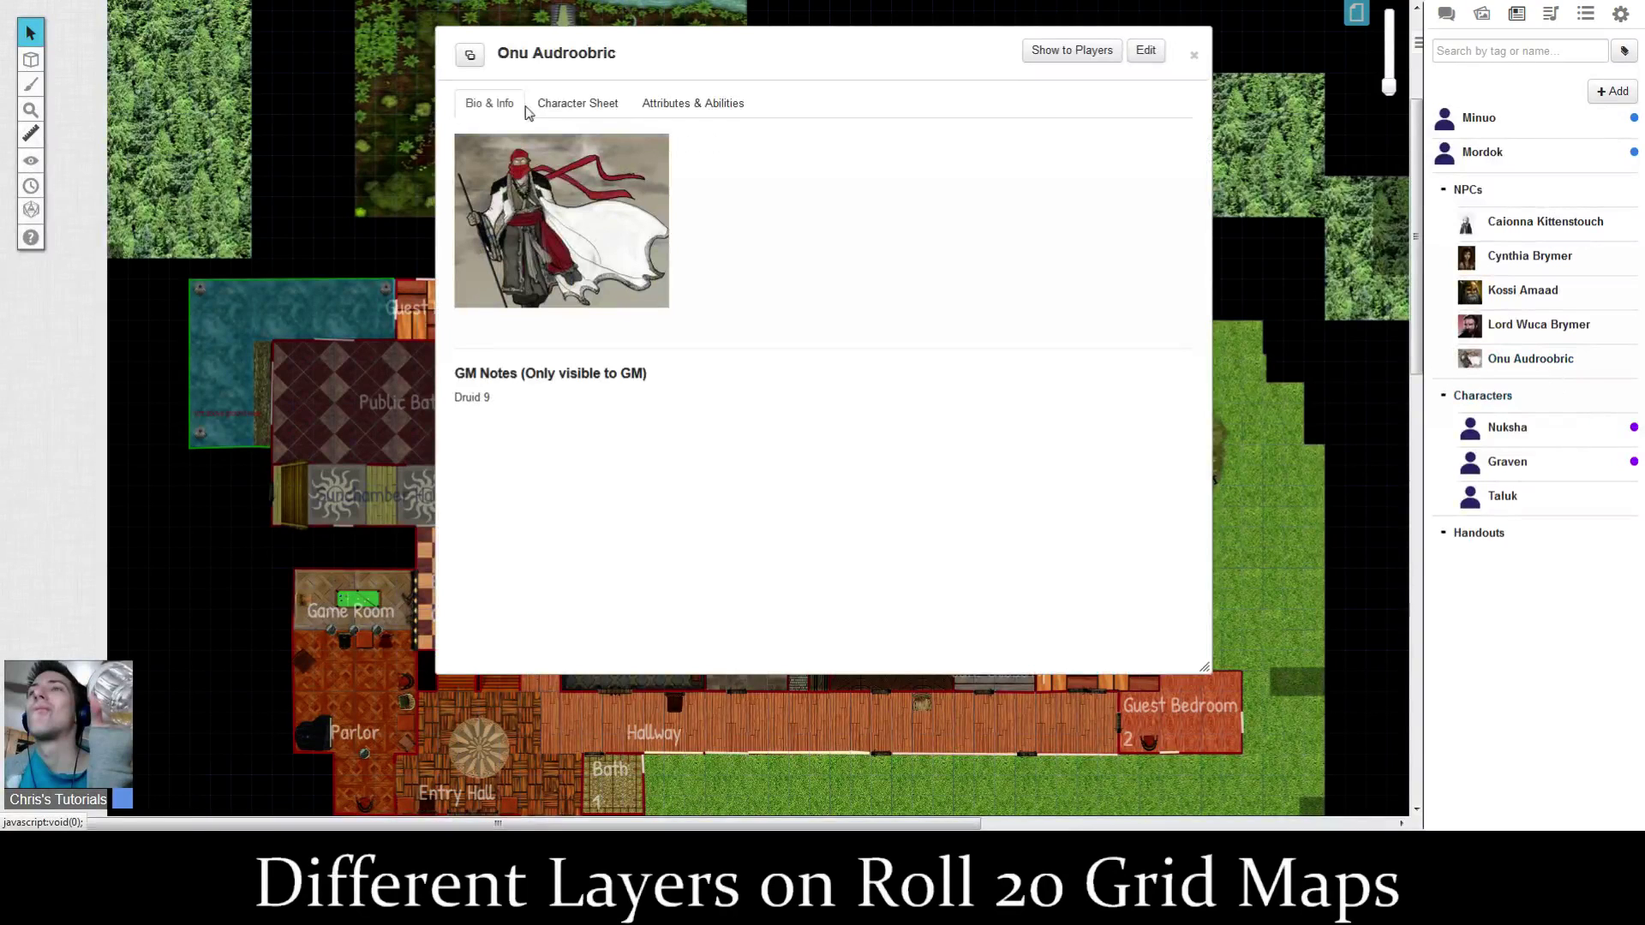
pyautogui.click(1145, 50)
pyautogui.moveTo(882, 60); pyautogui.dragTo(1360, 67)
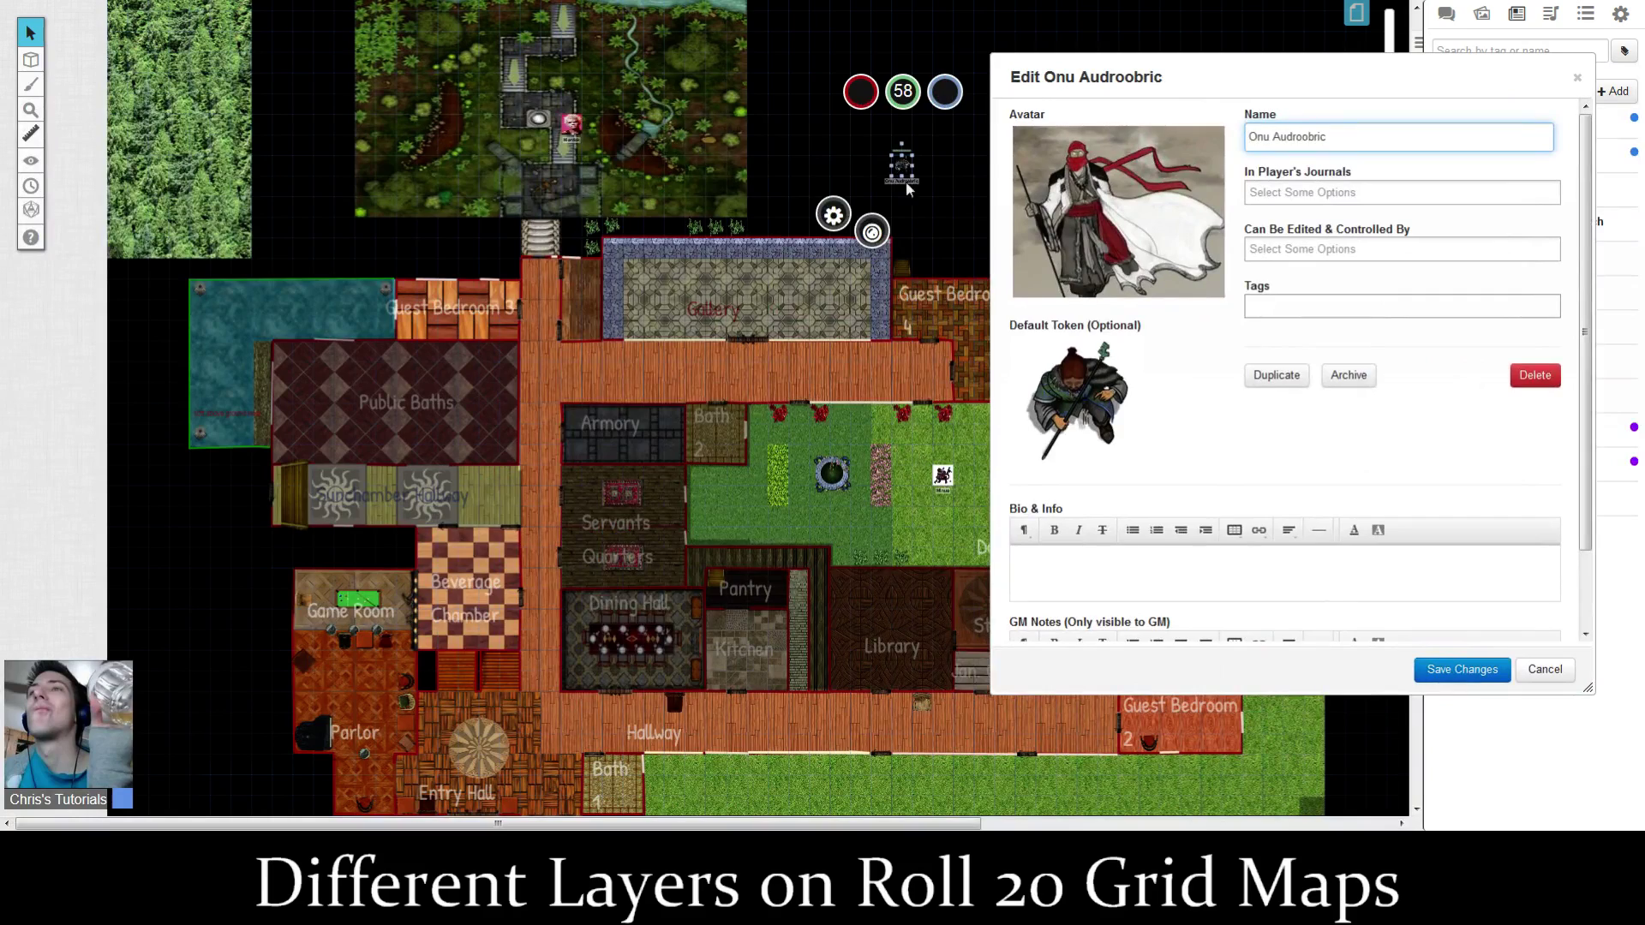
# Replace Onu Audroobric's default token with the token selected on the map and save the character entry.
pyautogui.click(1116, 348)
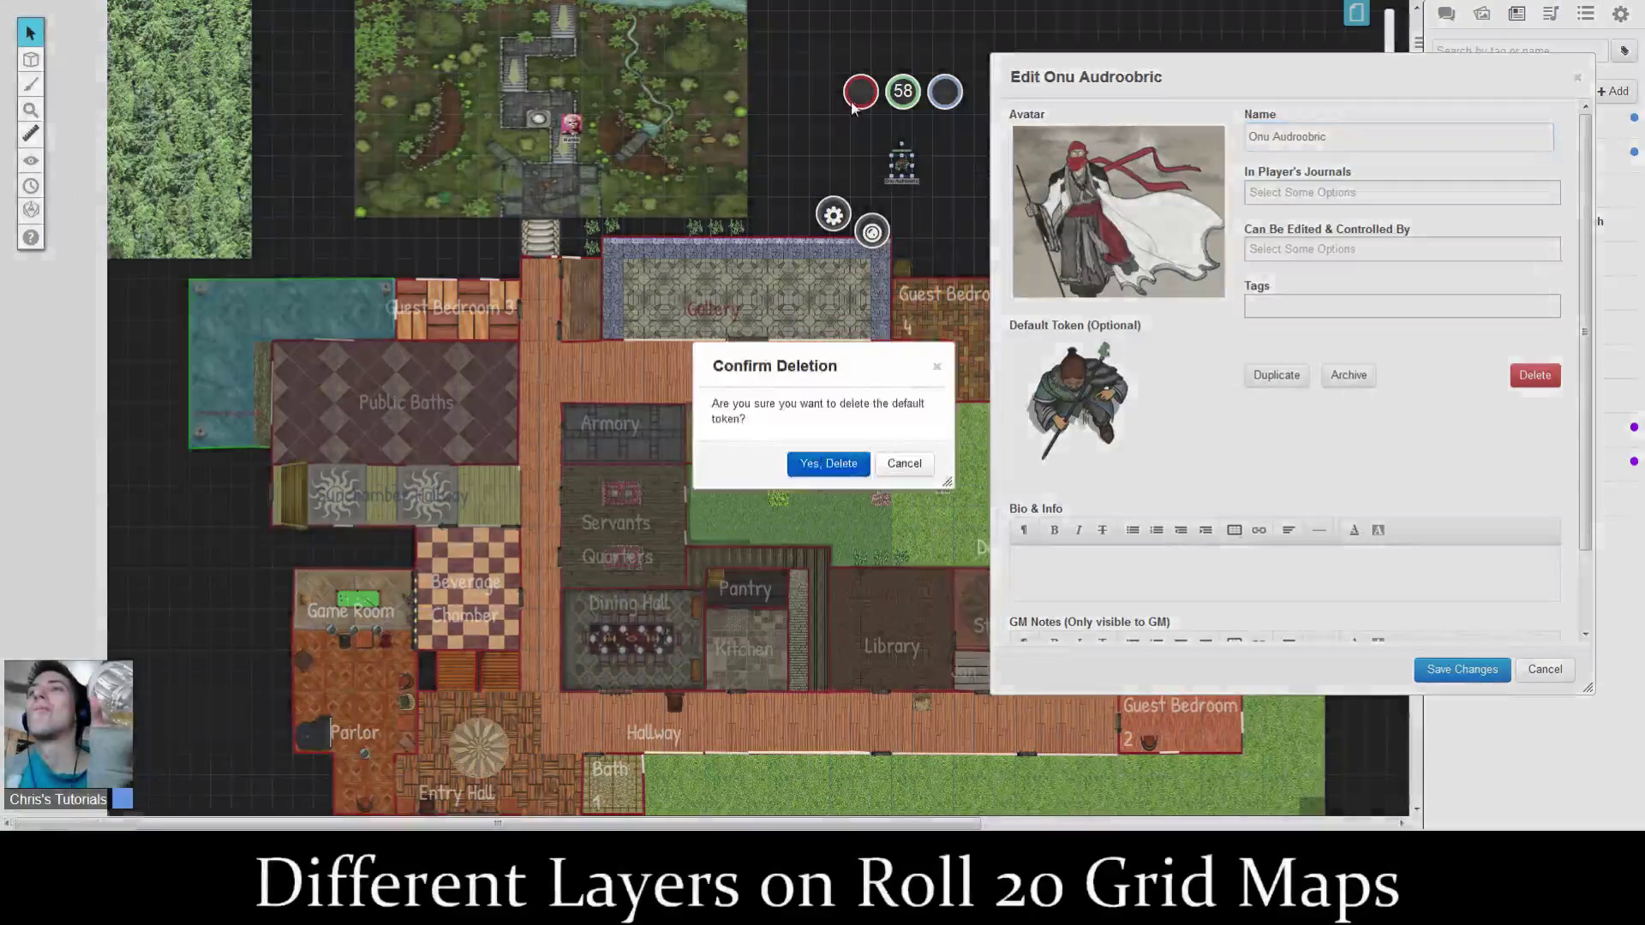
pyautogui.click(833, 468)
pyautogui.moveTo(1158, 75); pyautogui.dragTo(1208, 74)
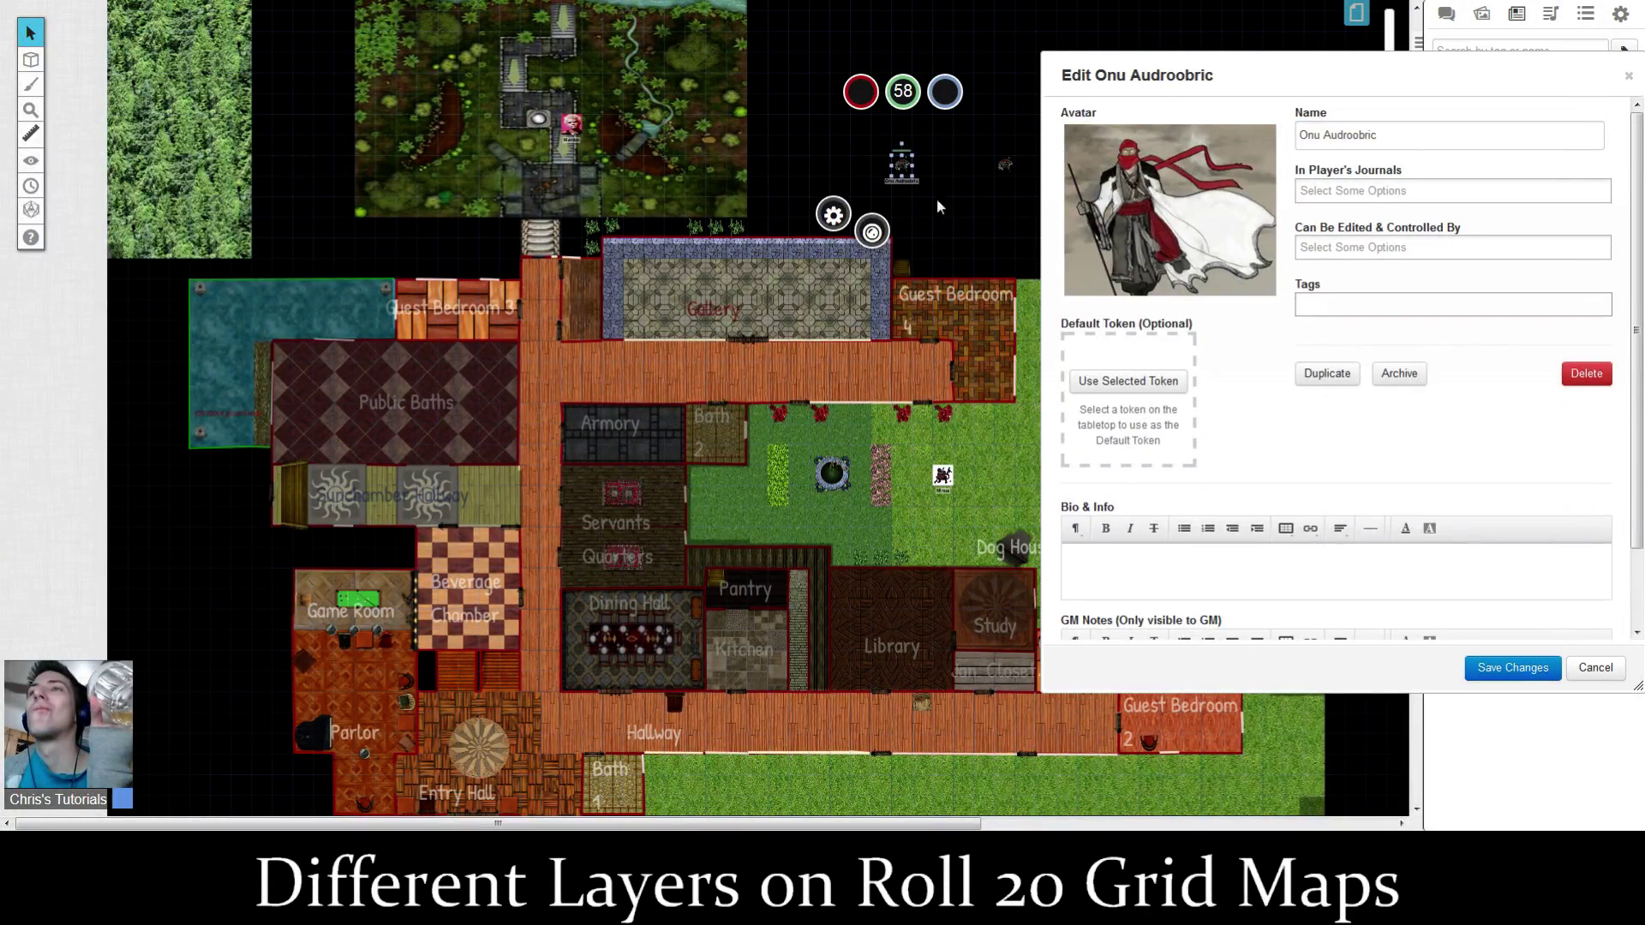
pyautogui.click(1127, 381)
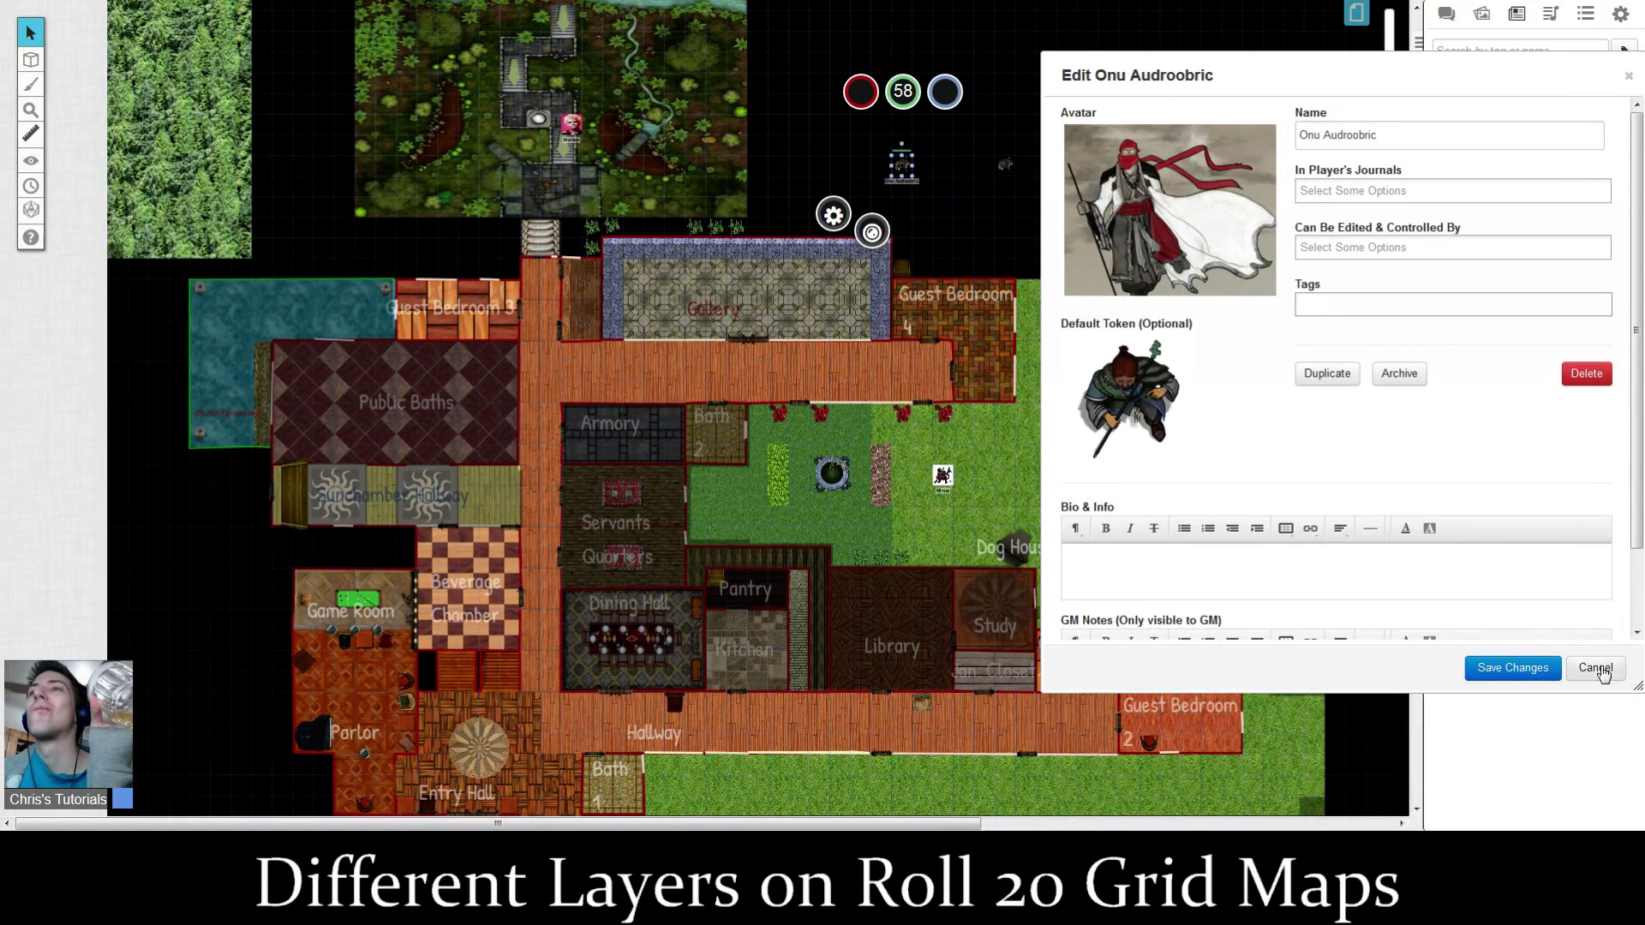
pyautogui.click(1513, 667)
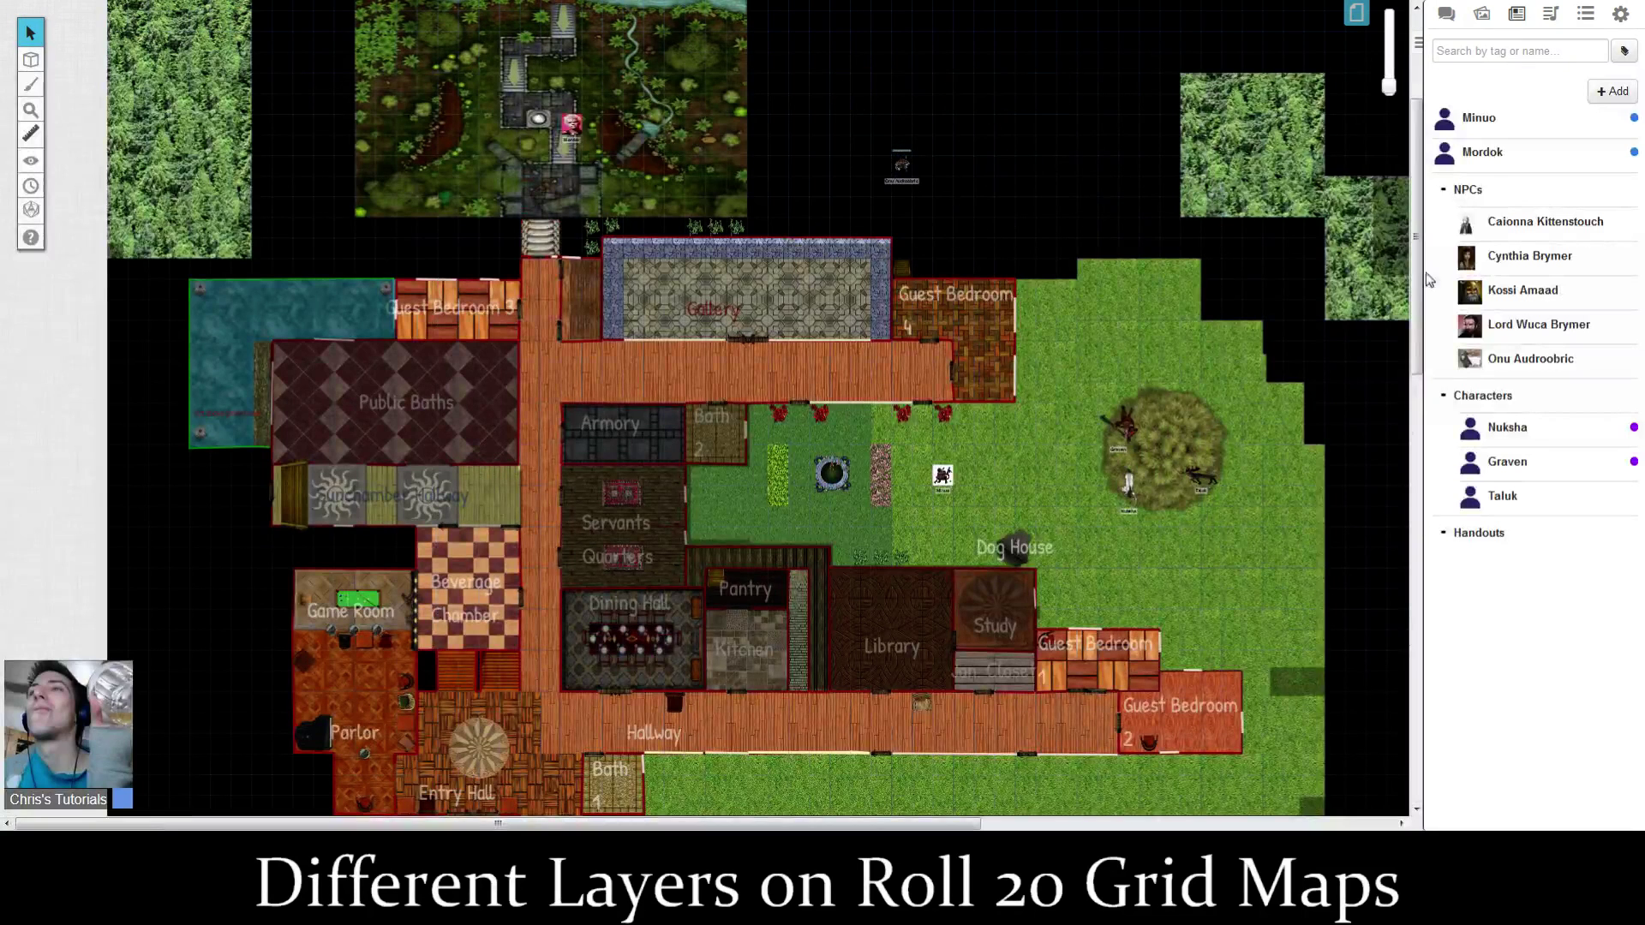
# Place another Onu Audroobric token from the journal on the black area above Guest Bedroom 4, beside the existing one.
pyautogui.moveTo(1530, 358); pyautogui.dragTo(1054, 168)
pyautogui.click(1043, 172)
pyautogui.click(1044, 165)
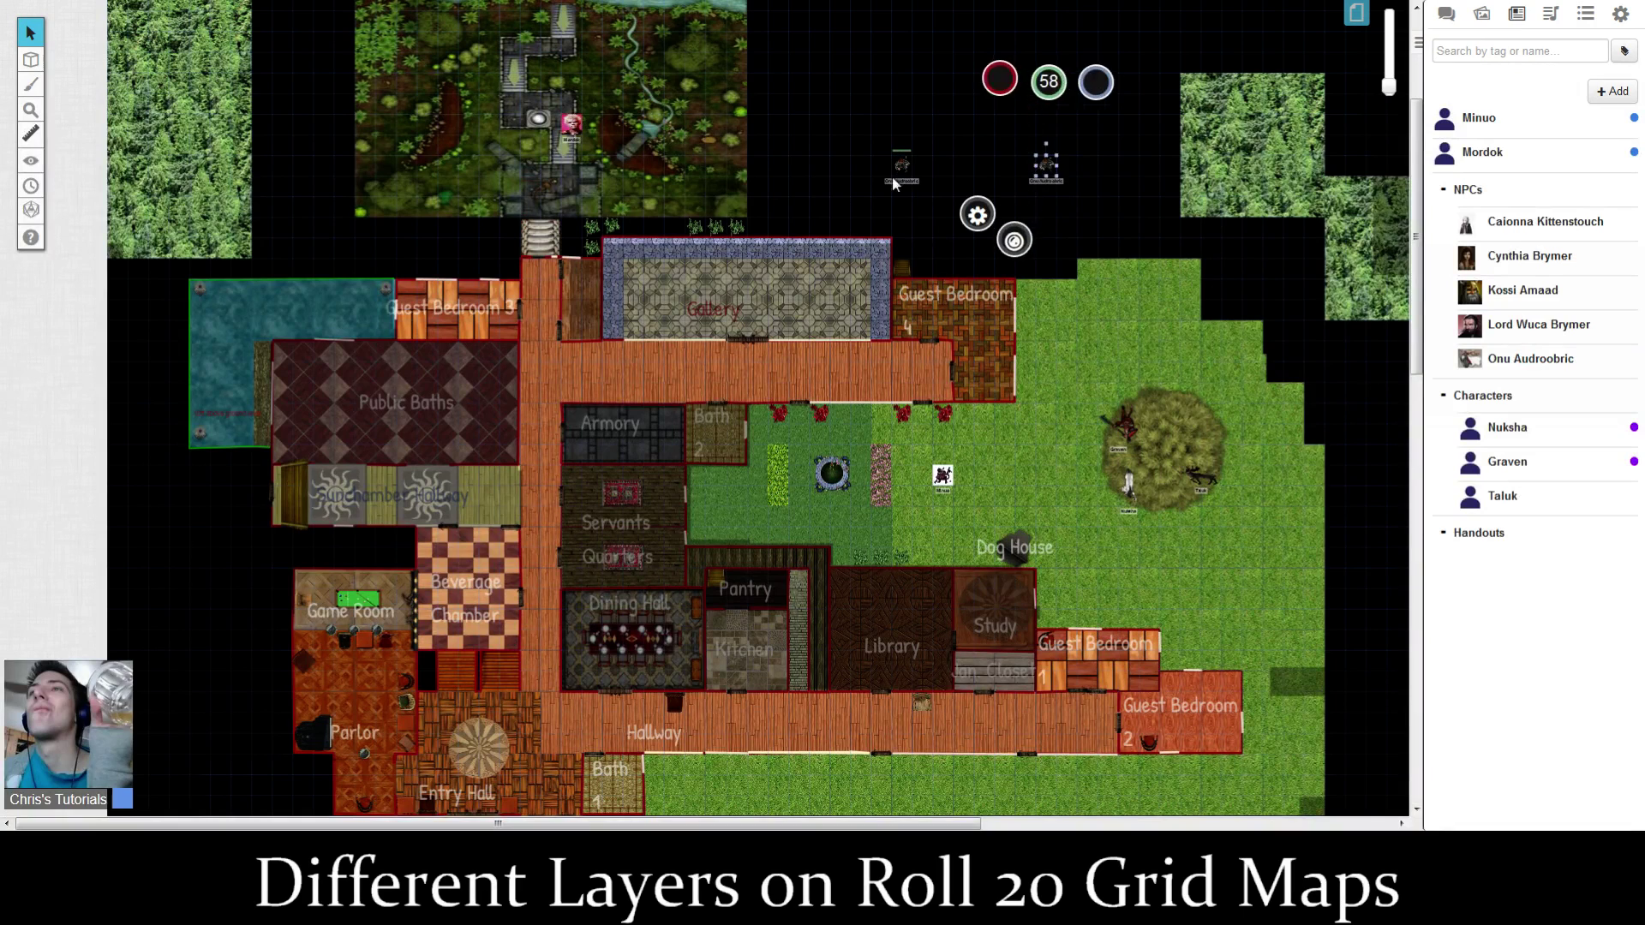
pyautogui.click(1039, 165)
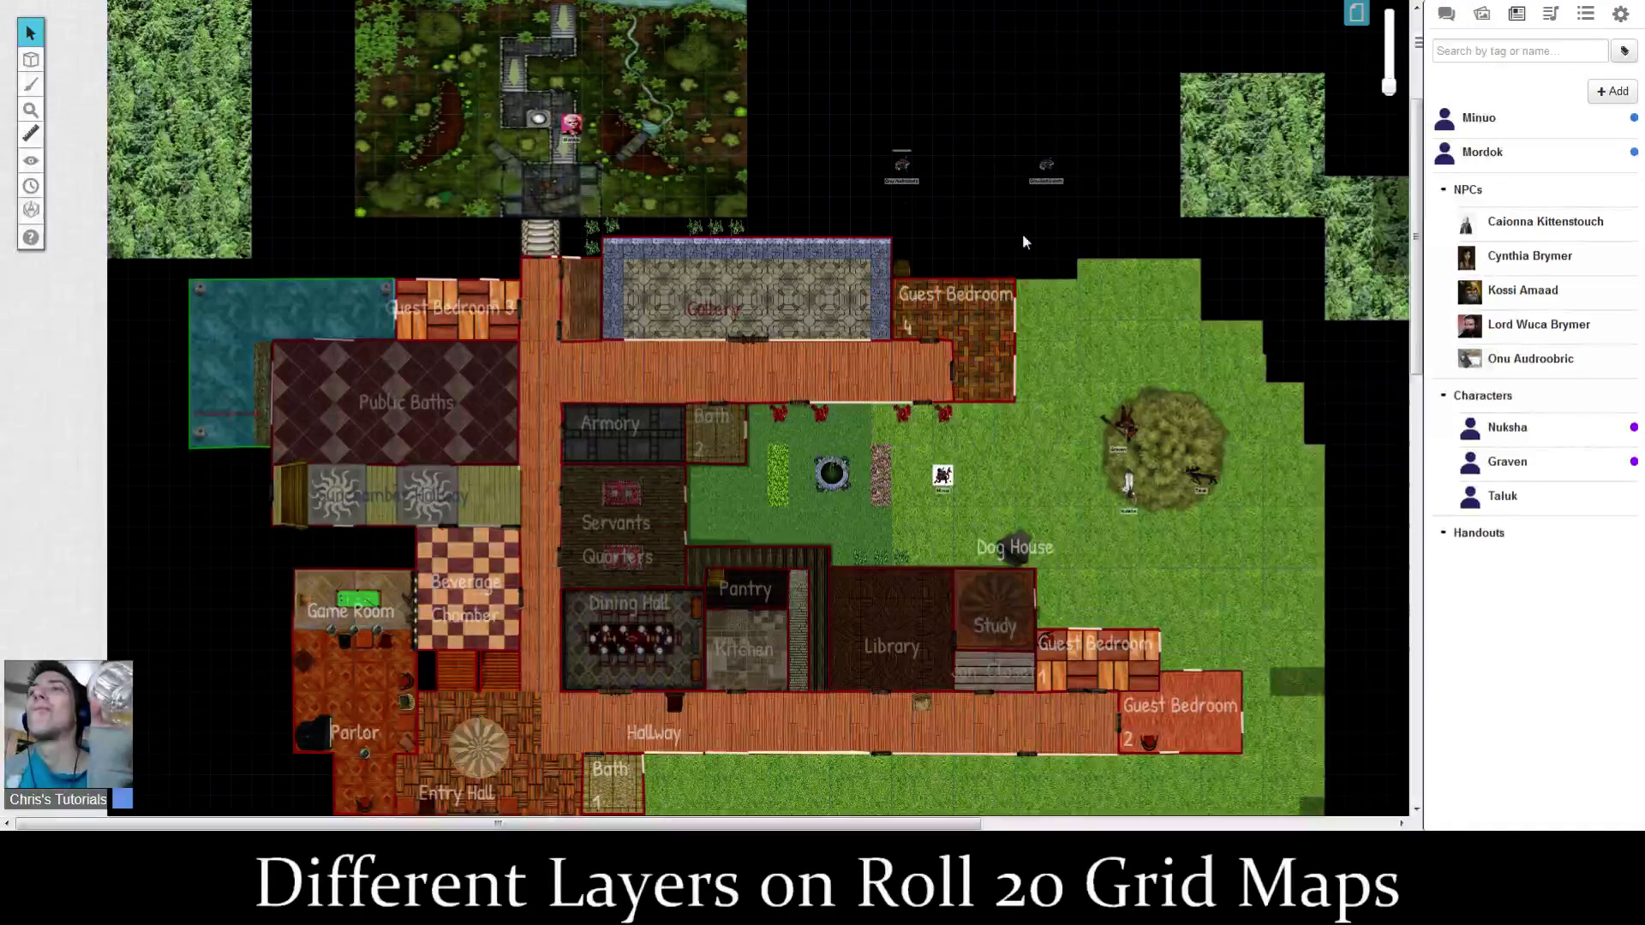
# Select a character token beside the tree on the lawn and switch to the Map & Background layer.
pyautogui.scroll(-3, 1023, 242)
pyautogui.moveTo(1132, 212)
pyautogui.mouseDown()
pyautogui.moveTo(1125, 241)
pyautogui.moveTo(1156, 221)
pyautogui.moveTo(1165, 233)
pyautogui.moveTo(1129, 190)
pyautogui.moveTo(1128, 236)
pyautogui.moveTo(1128, 215)
pyautogui.mouseUp()
pyautogui.scroll(3, 1003, 267)
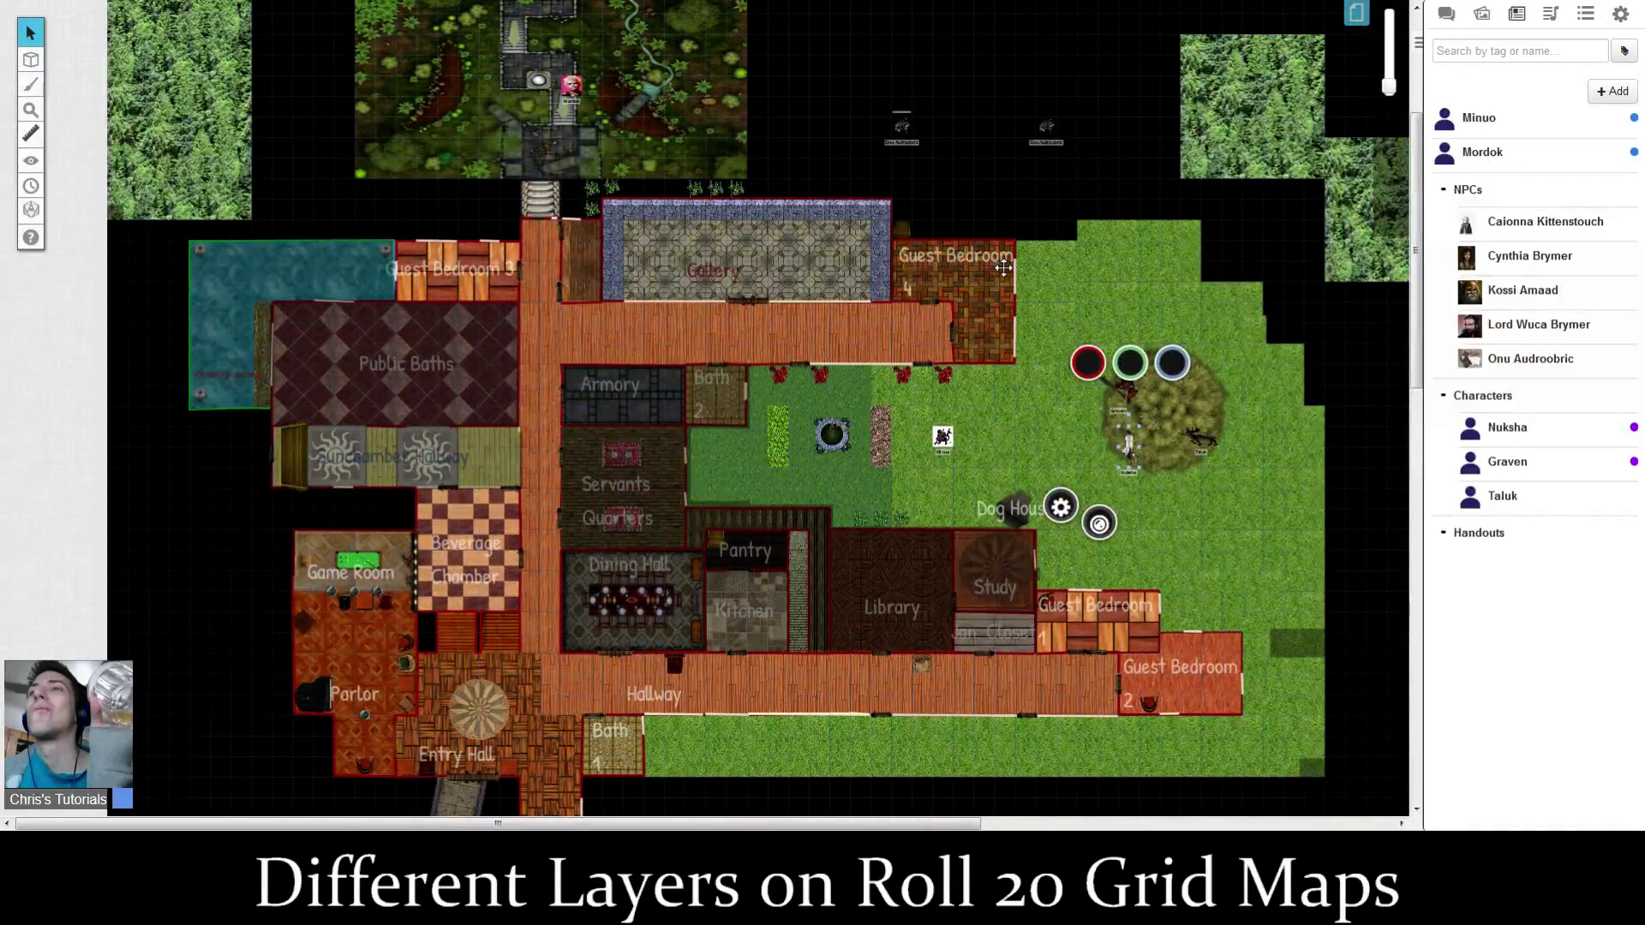
pyautogui.scroll(1, 1004, 267)
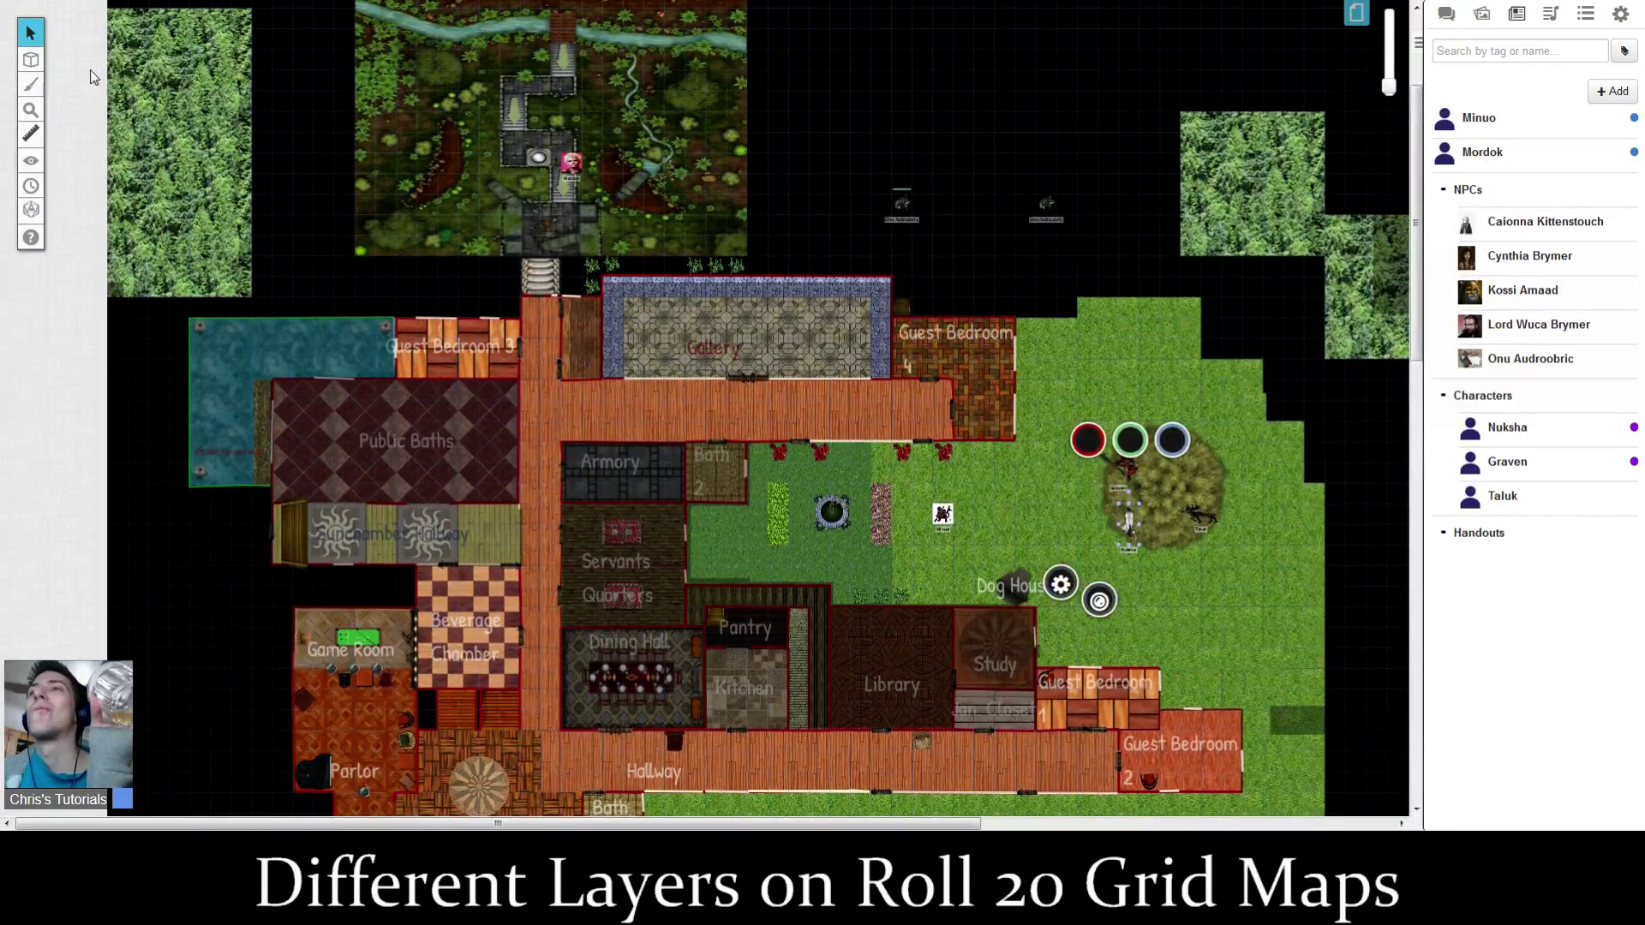
pyautogui.moveTo(50, 60)
pyautogui.scroll(-5, 213, 271)
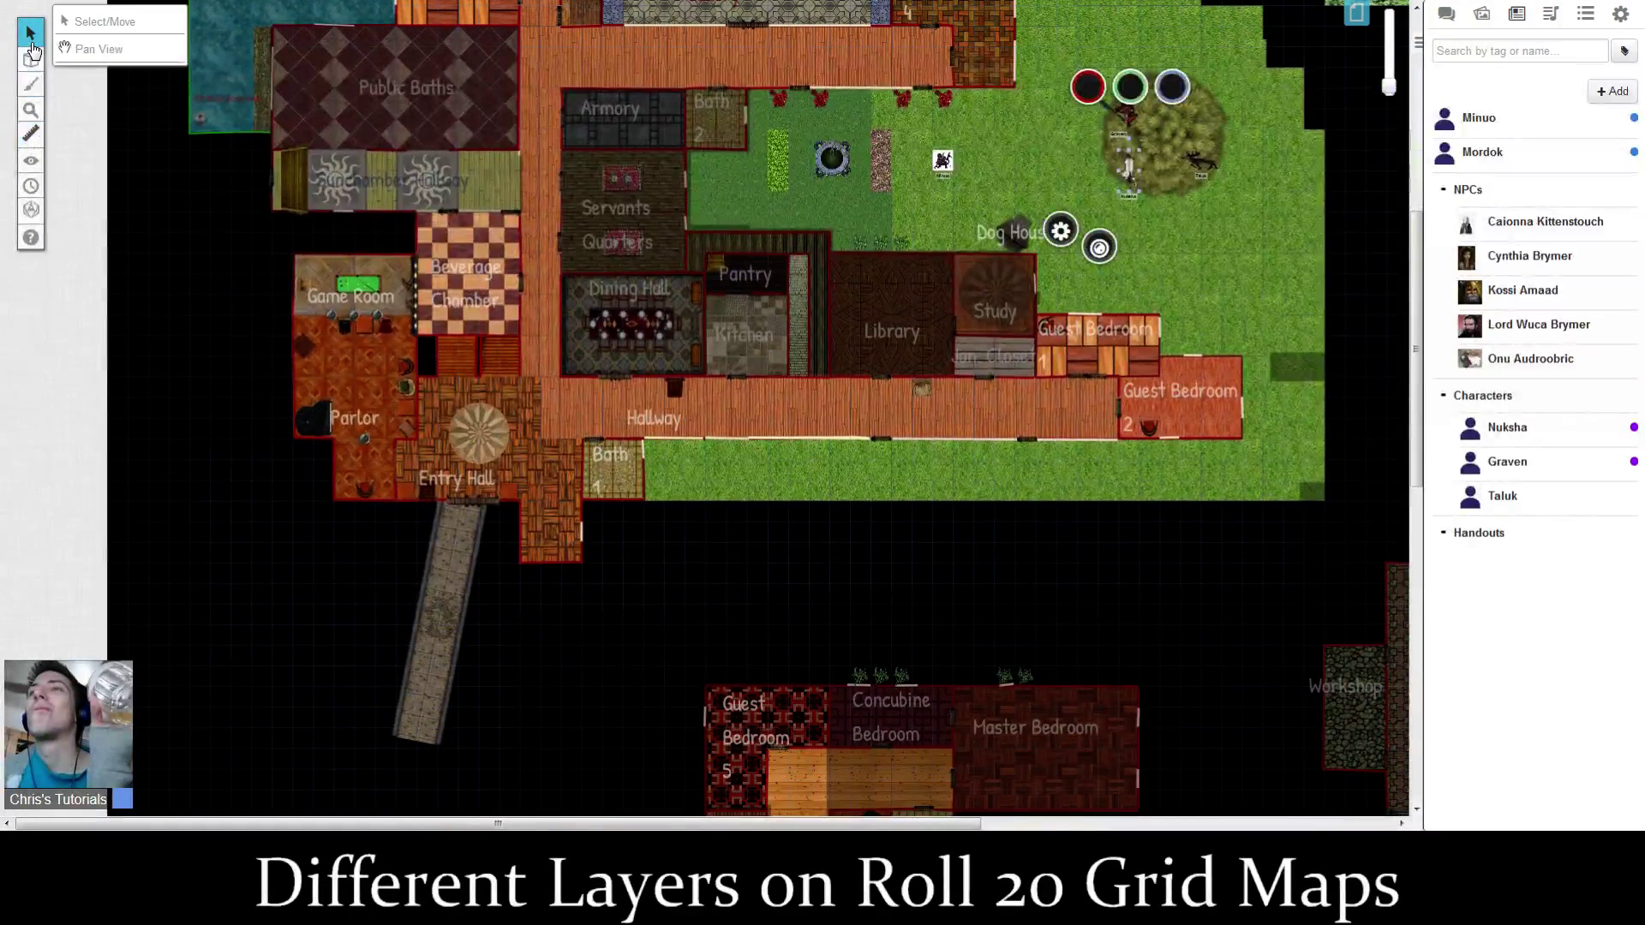
pyautogui.click(103, 52)
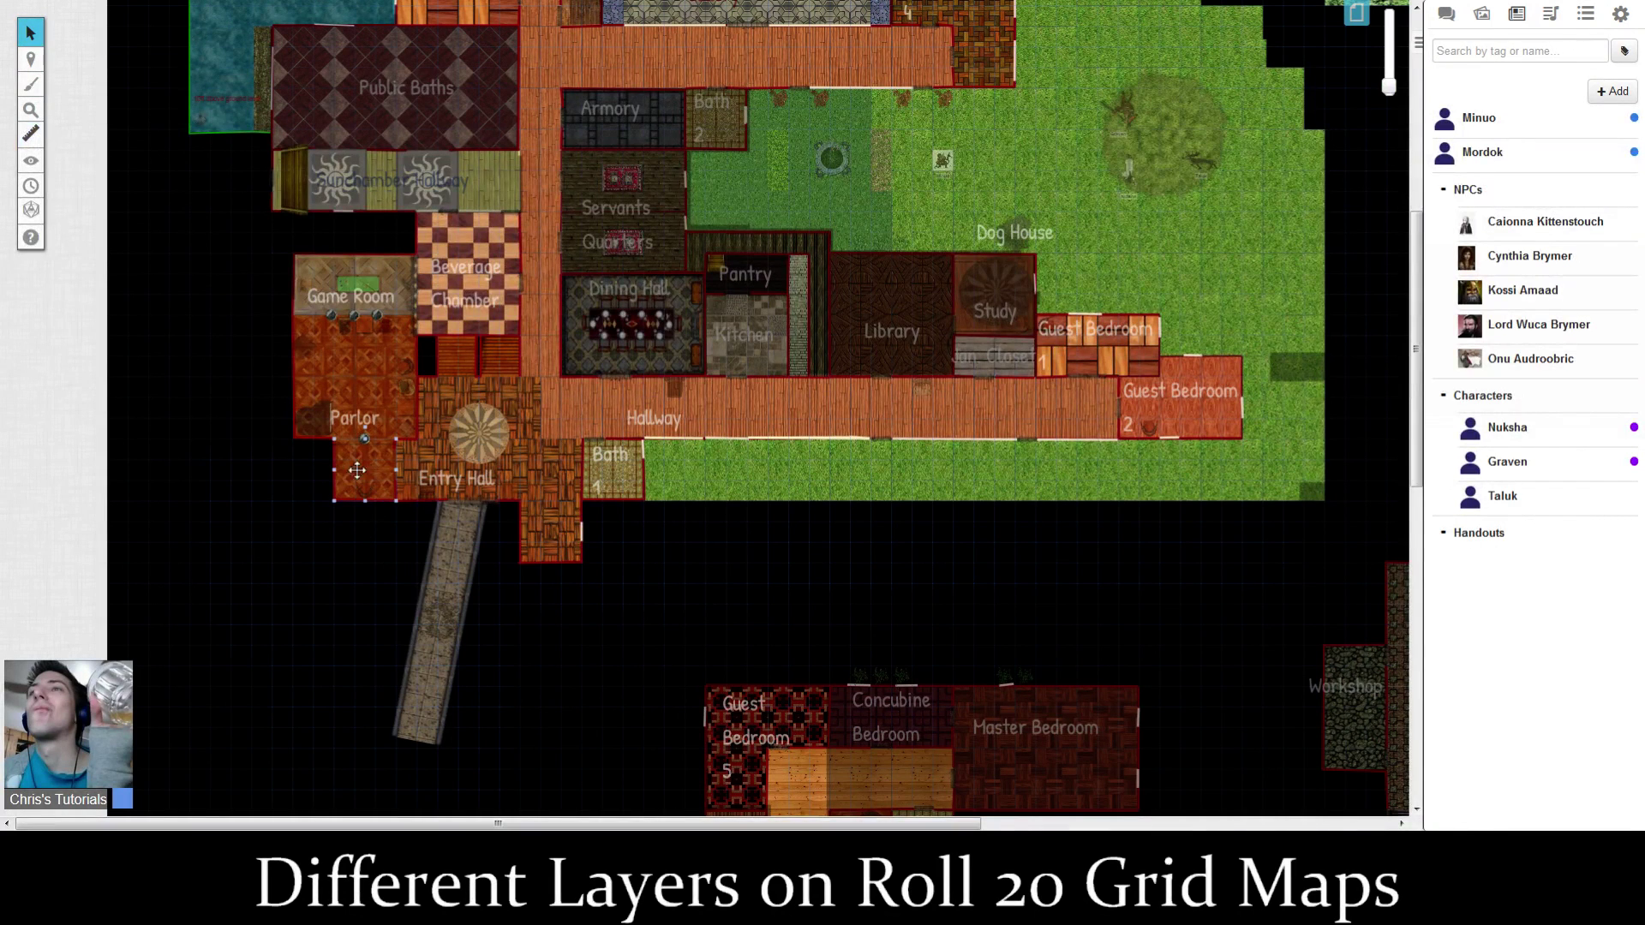
# Select pieces in the Parlor and on the lawn to examine which items belong to the Map & Background layer.
pyautogui.click(361, 439)
pyautogui.click(366, 438)
pyautogui.click(370, 437)
pyautogui.click(368, 417)
pyautogui.click(1286, 463)
pyautogui.moveTo(1286, 463); pyautogui.dragTo(1221, 265)
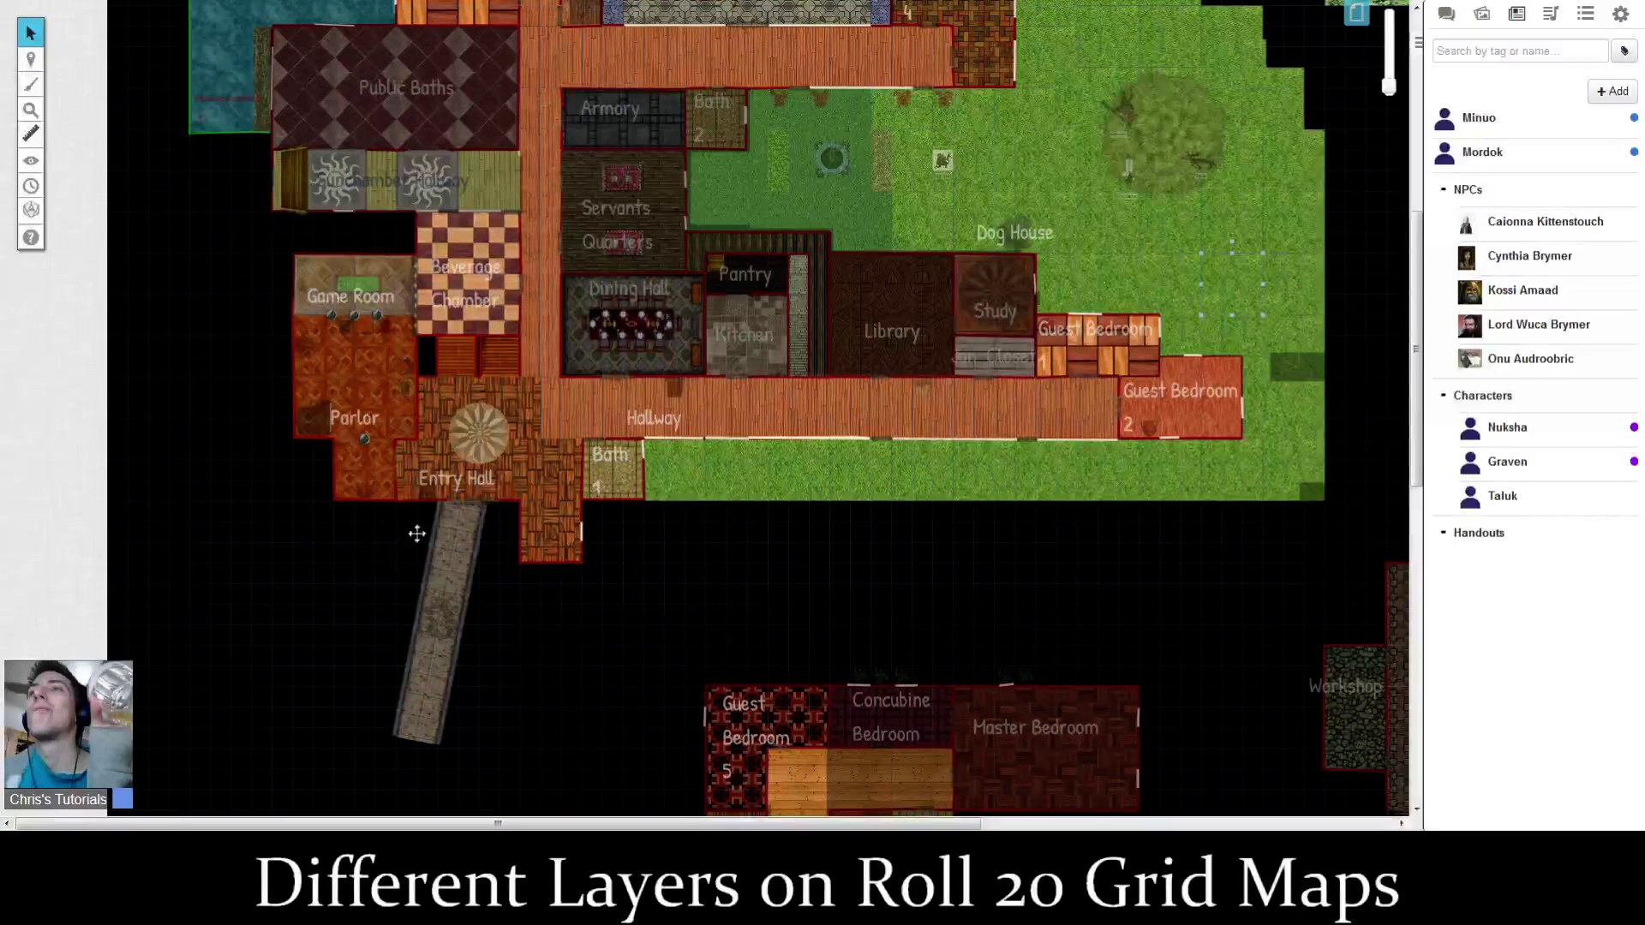
pyautogui.click(366, 440)
pyautogui.scroll(5, 921, 314)
pyautogui.scroll(-2, 920, 315)
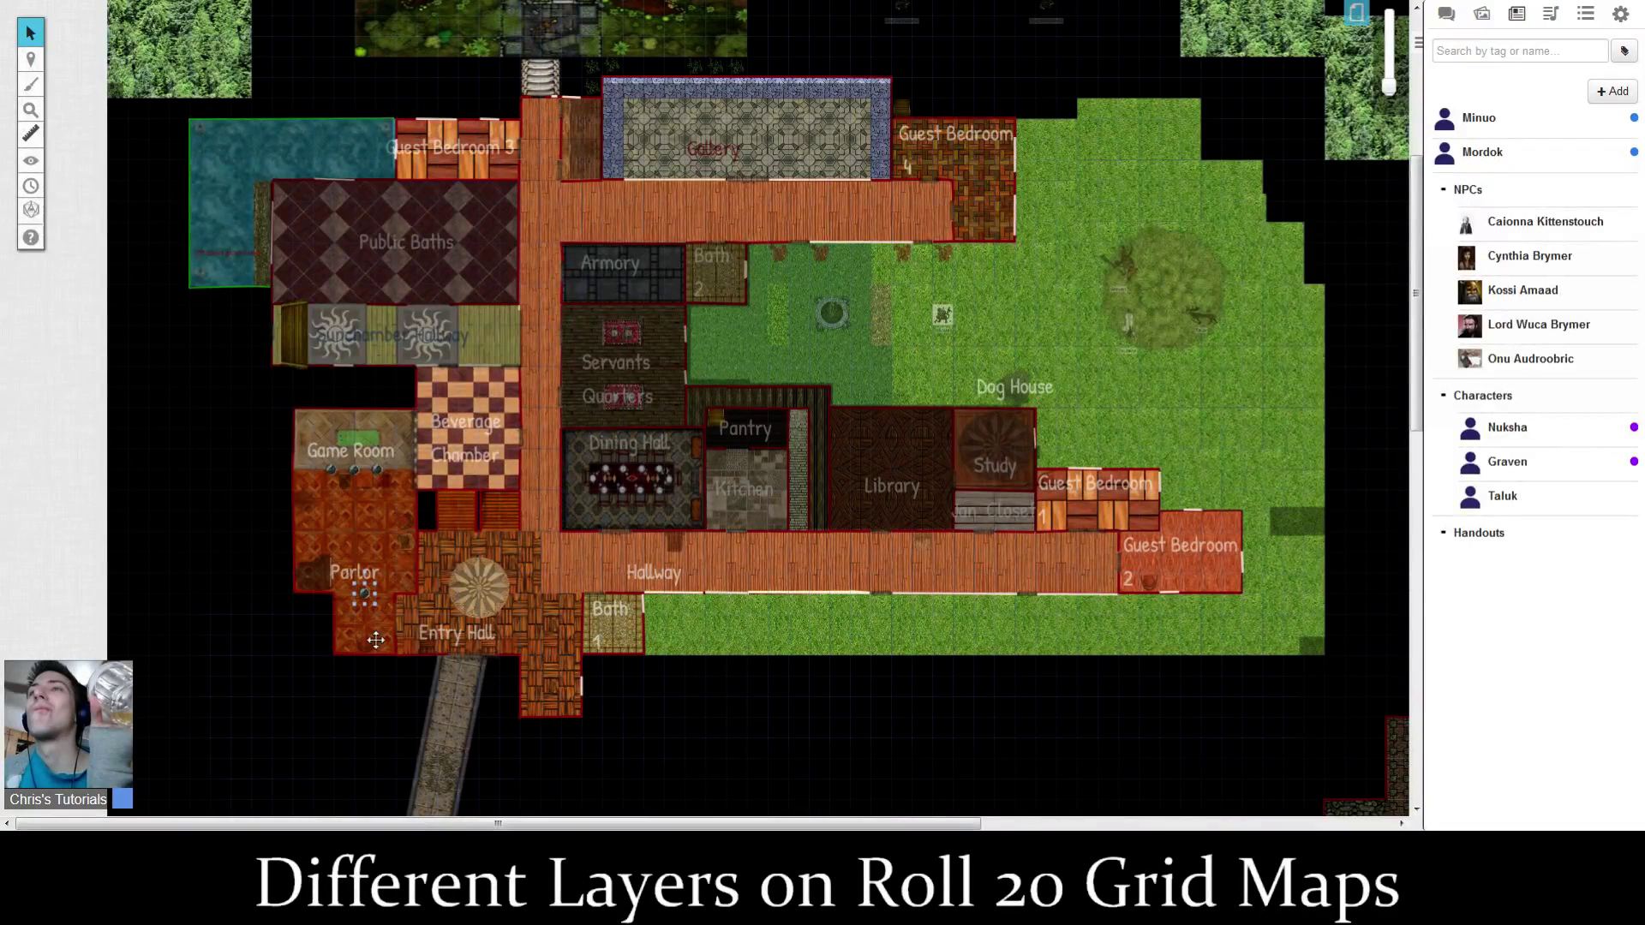
# Switch to the Objects & Tokens layer and select the small object at the lower end of the Parlor.
pyautogui.moveTo(30, 58)
pyautogui.click(111, 70)
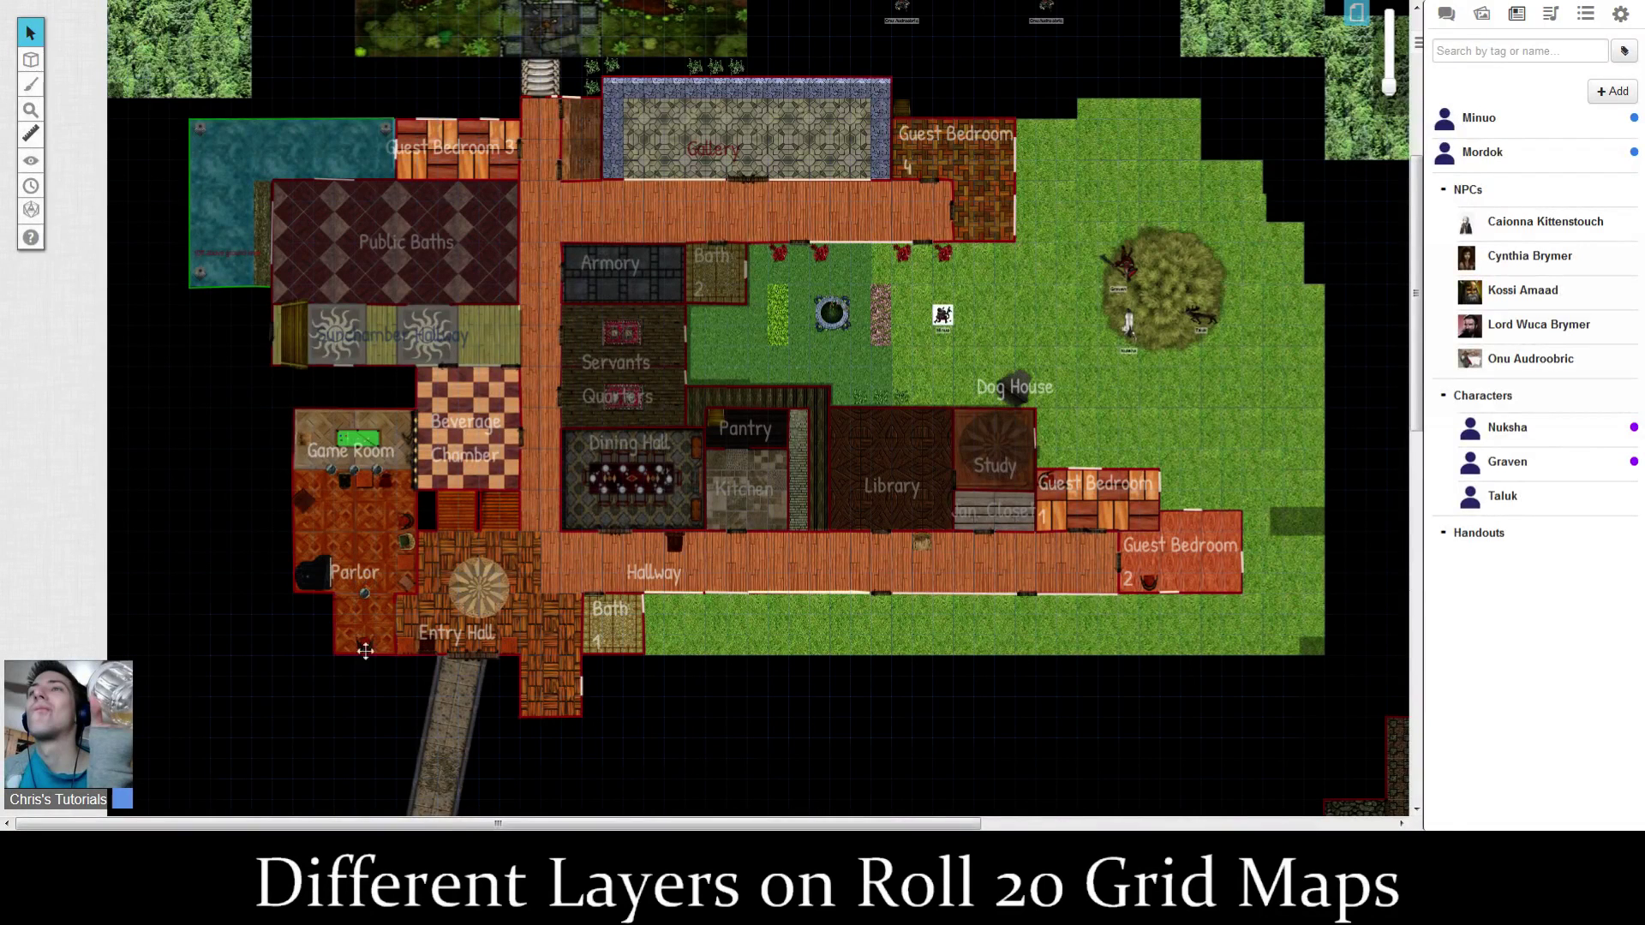
pyautogui.click(365, 644)
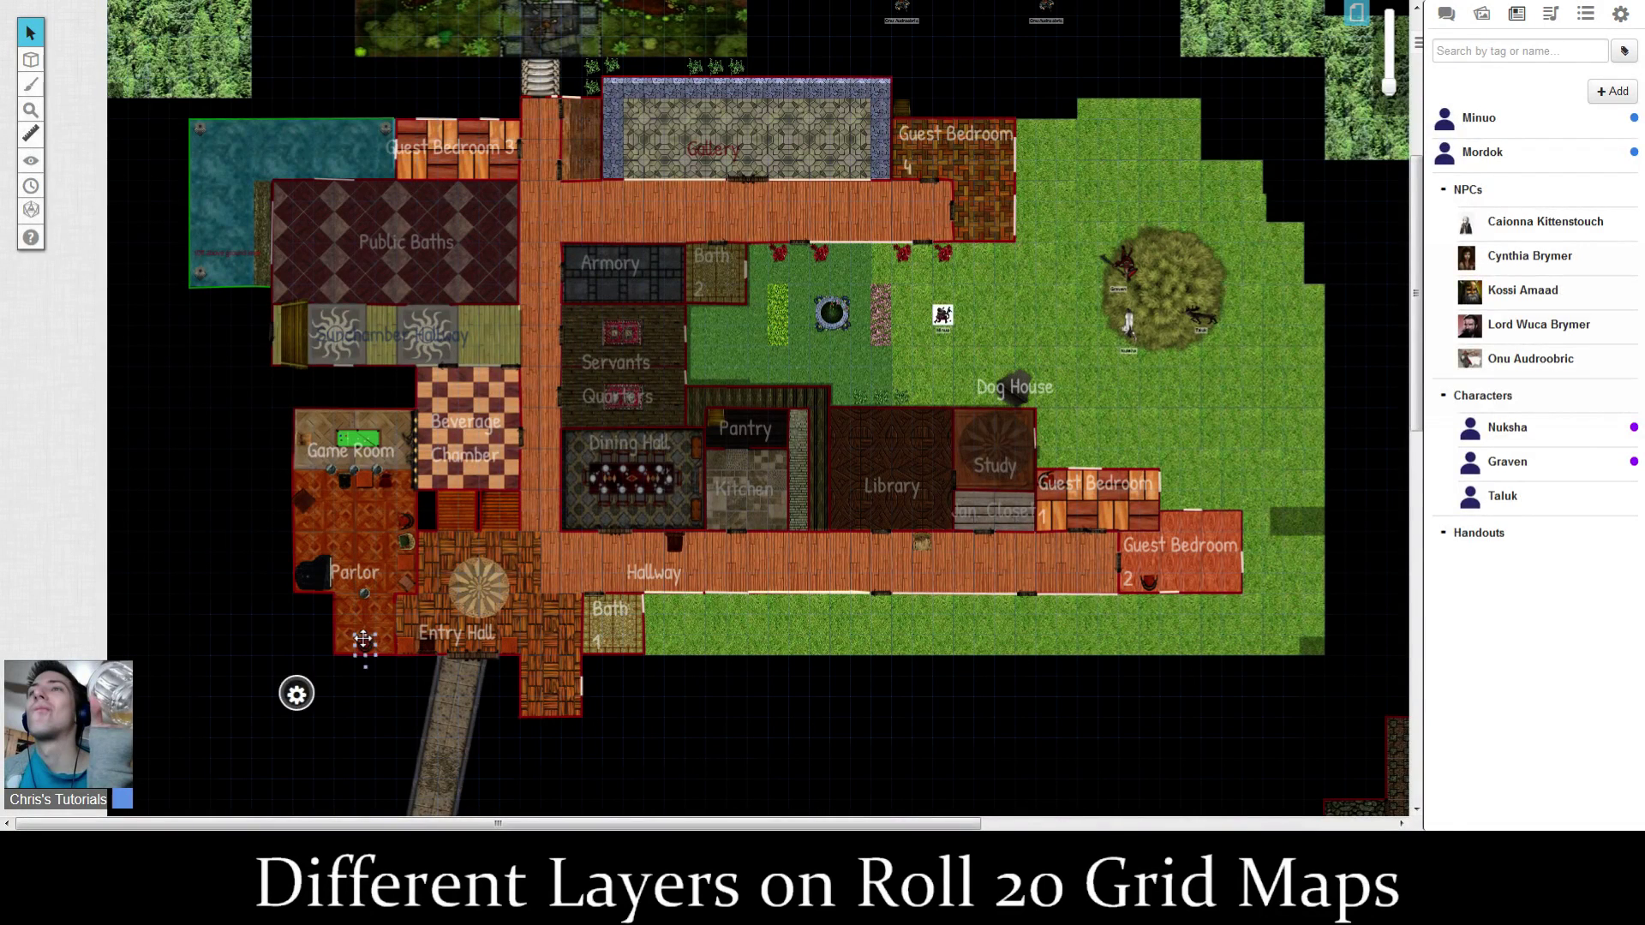
pyautogui.click(381, 609)
# Make GM Info Overlay the active layer.
pyautogui.moveTo(30, 60)
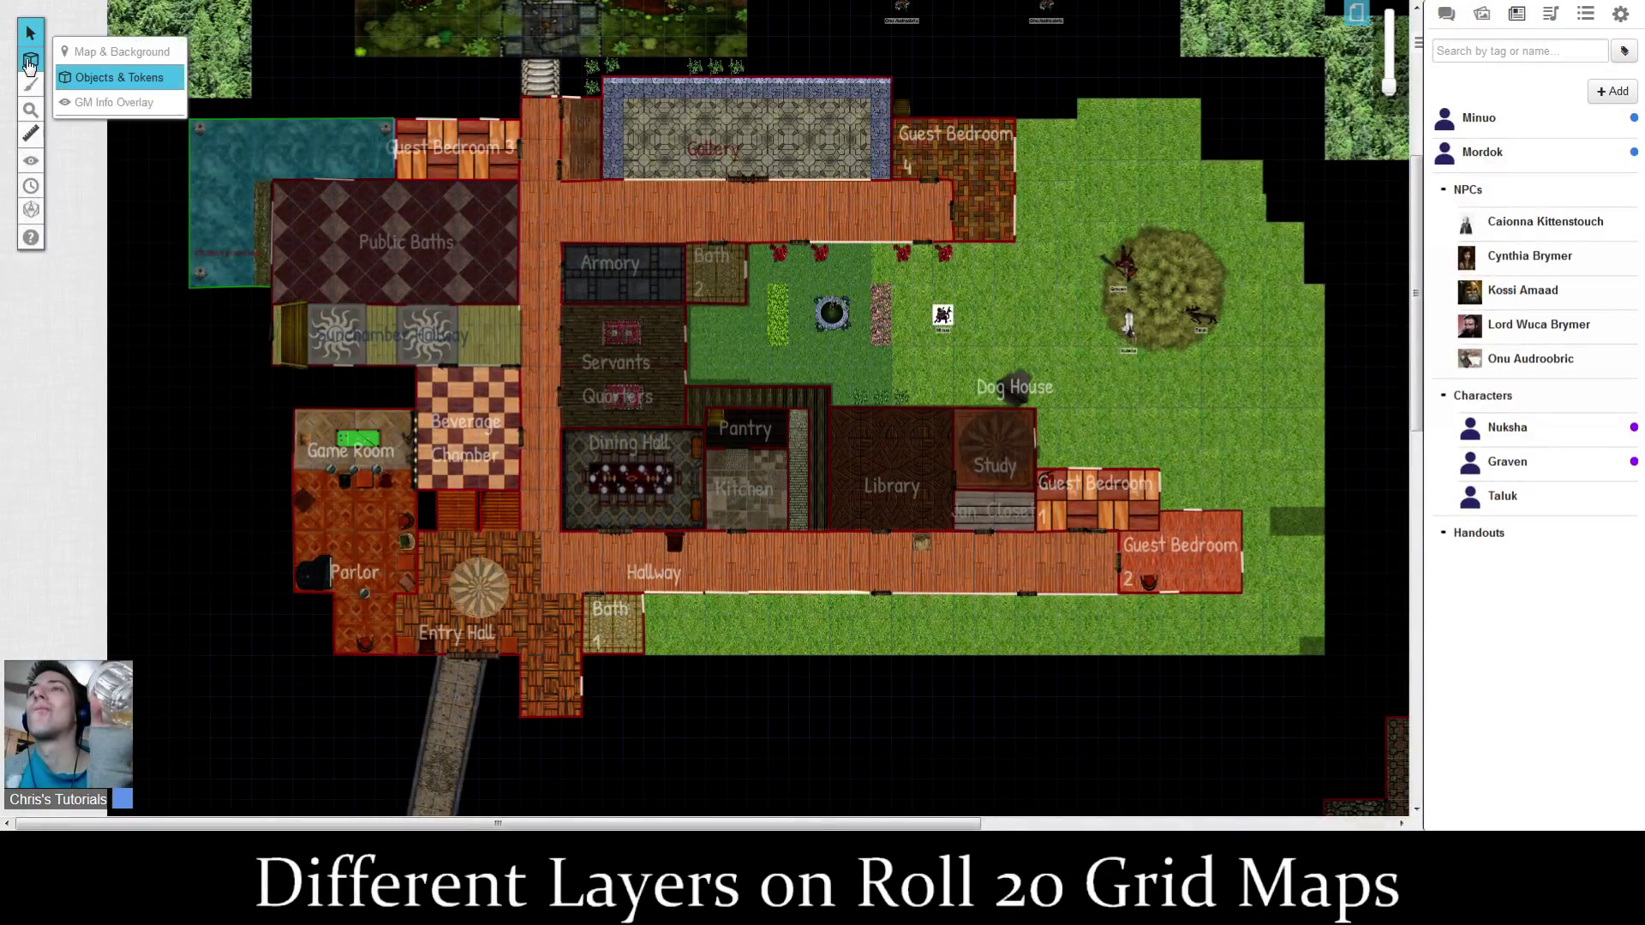
pyautogui.click(121, 110)
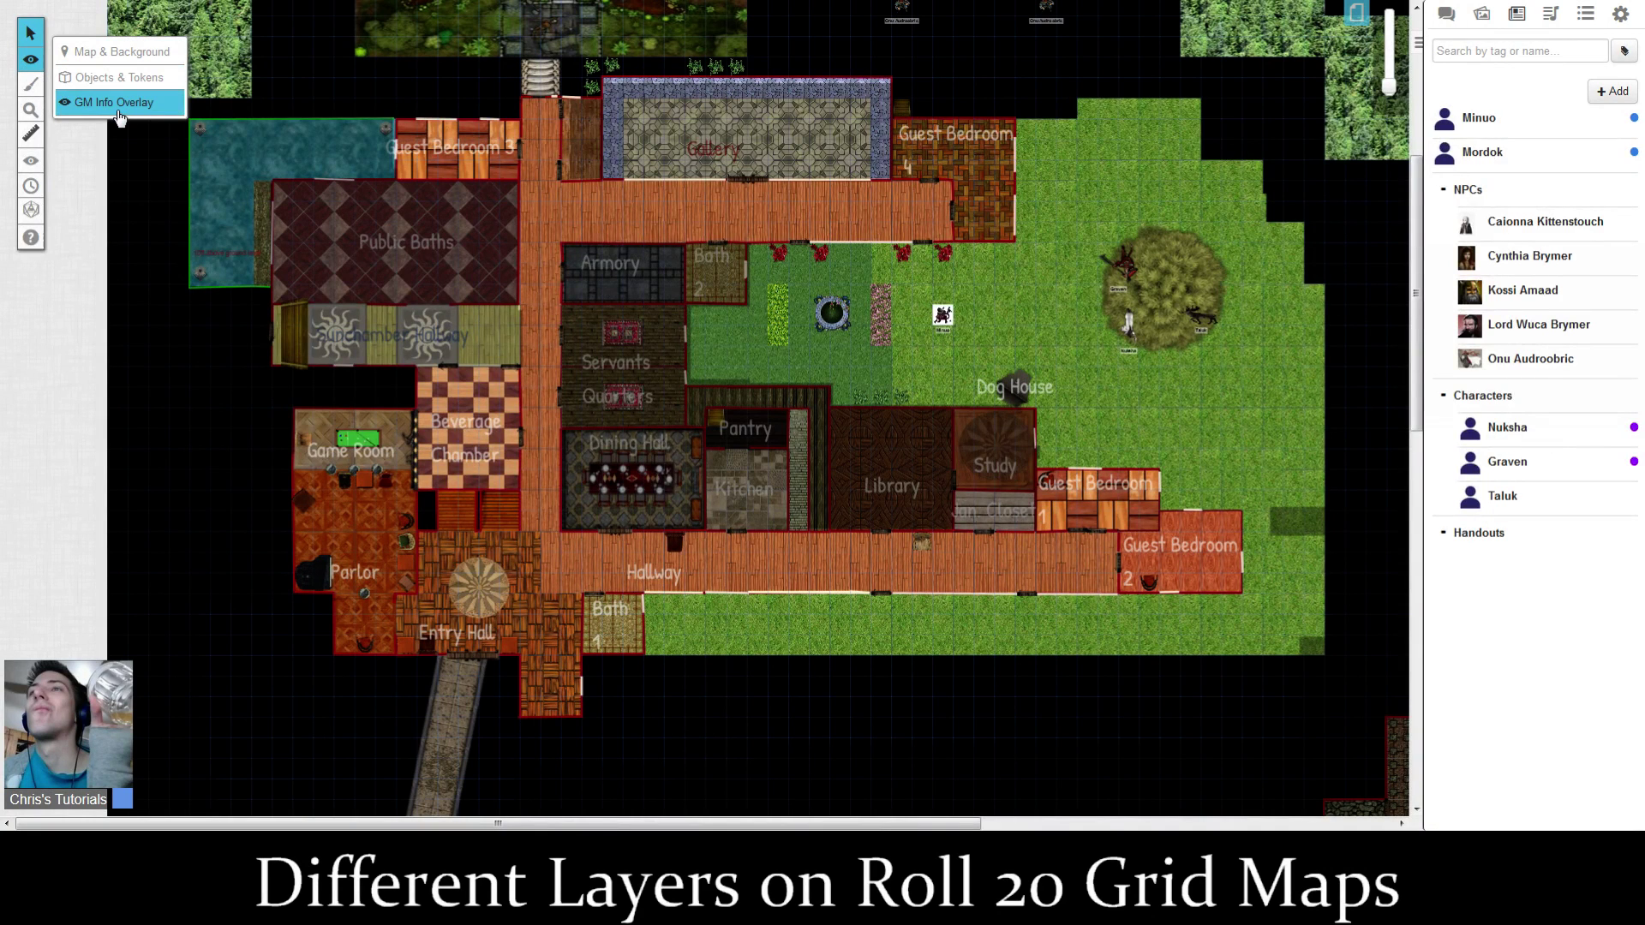
pyautogui.scroll(-3, 224, 252)
pyautogui.scroll(2, 224, 252)
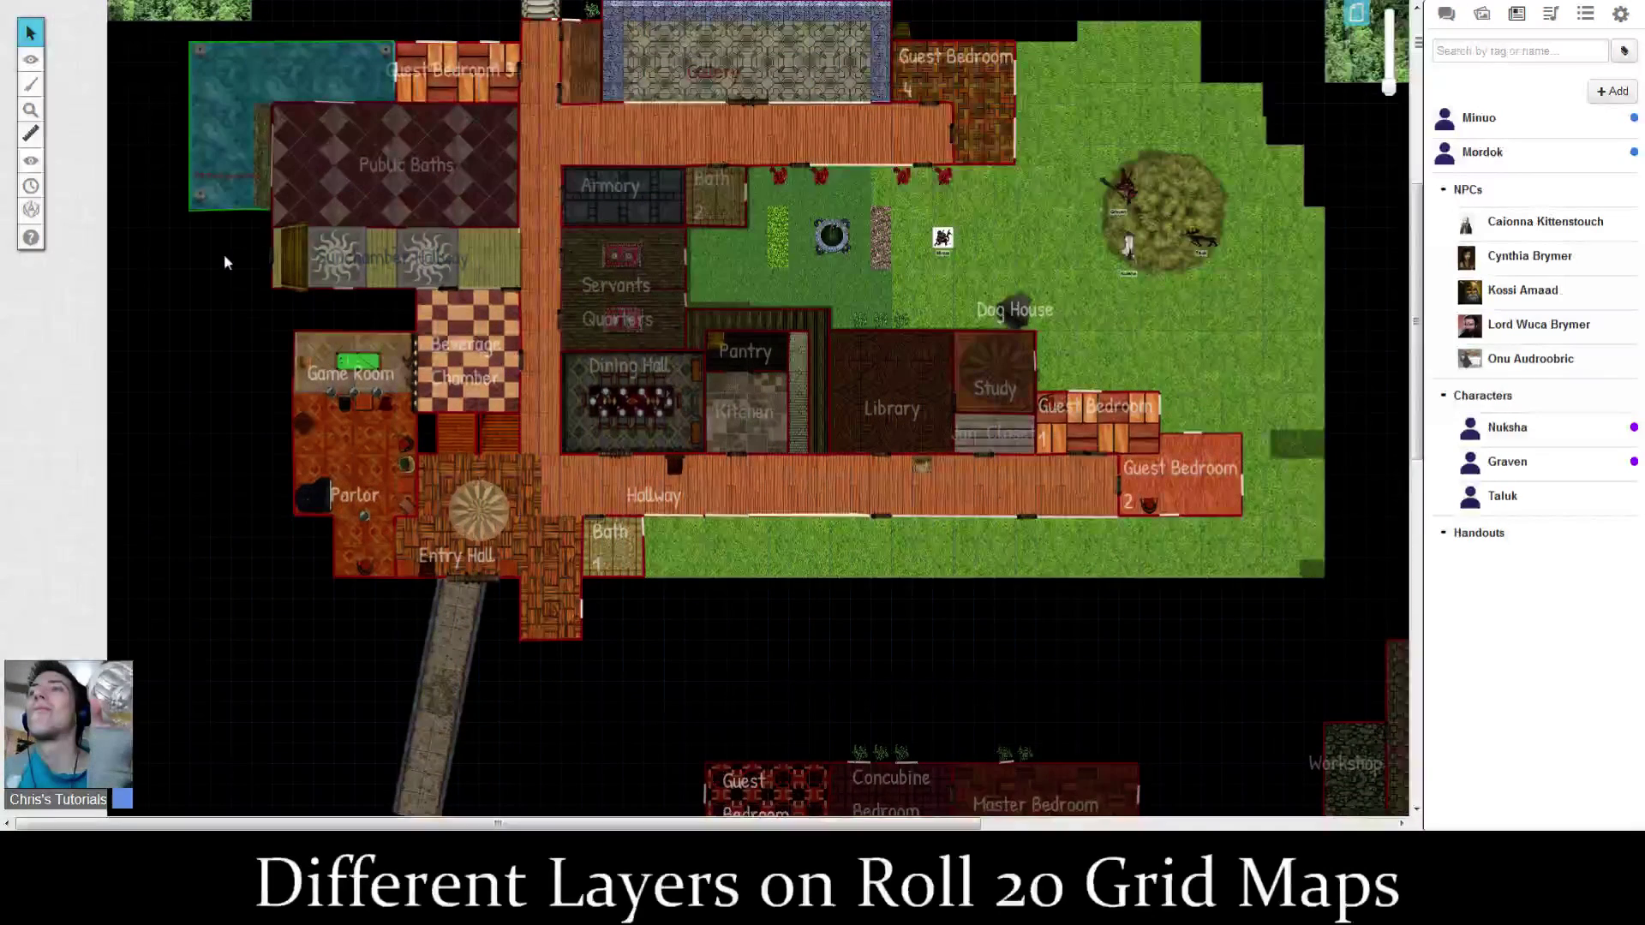
pyautogui.scroll(4, 224, 260)
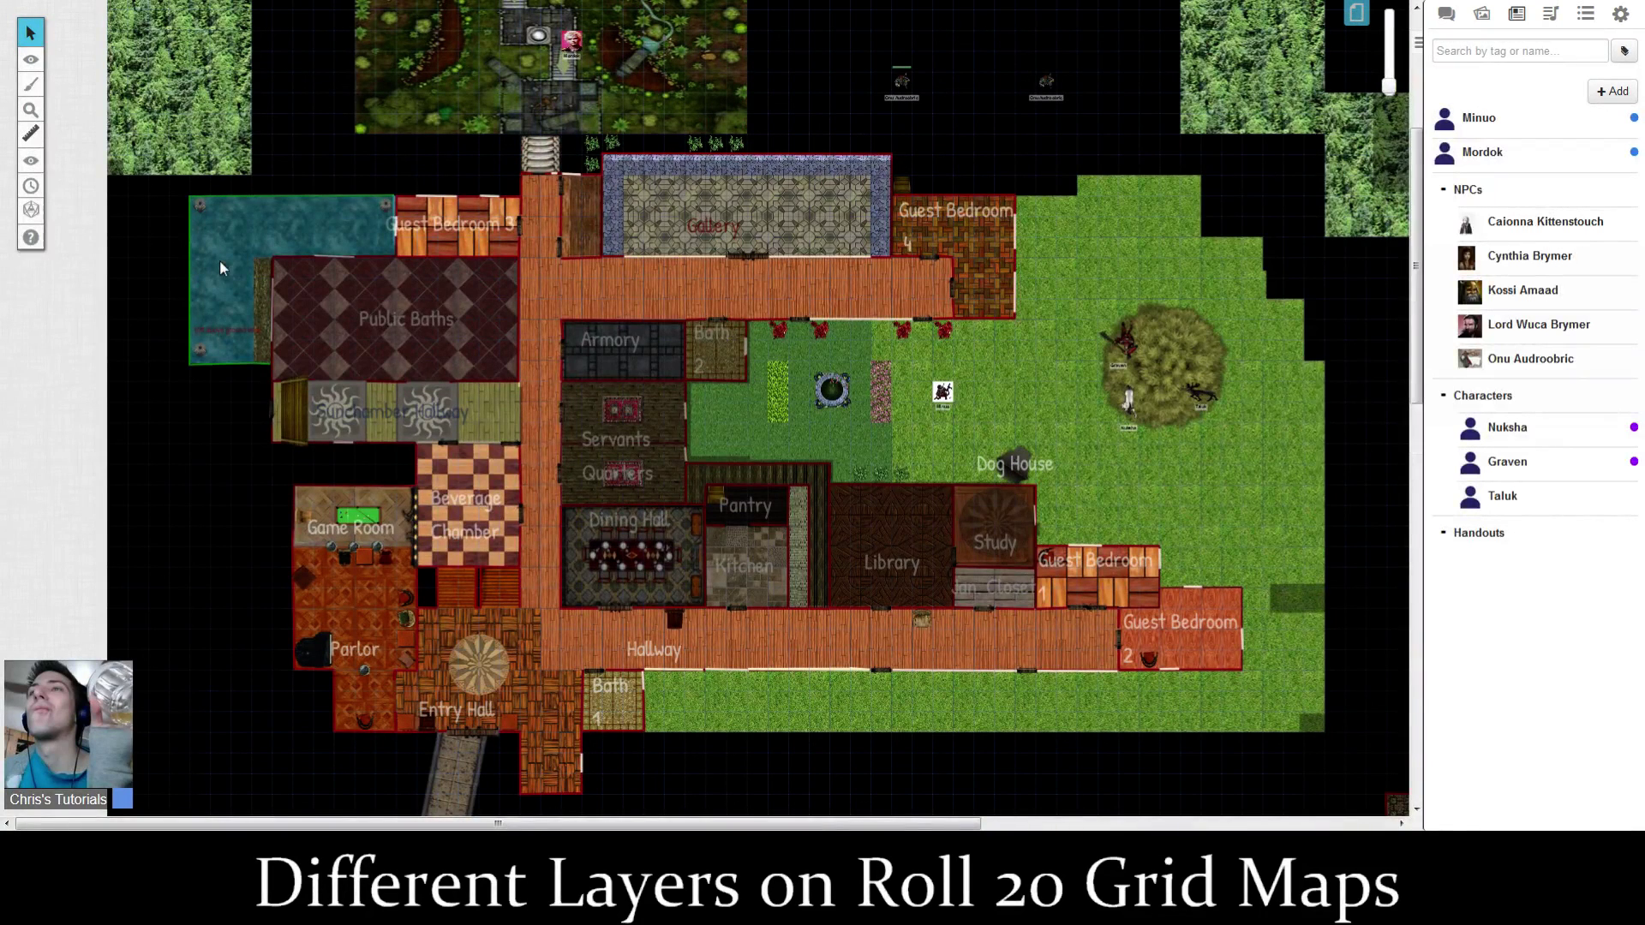
# Select room labels on the GM Info Overlay and open the Armory label's text for editing.
pyautogui.click(420, 216)
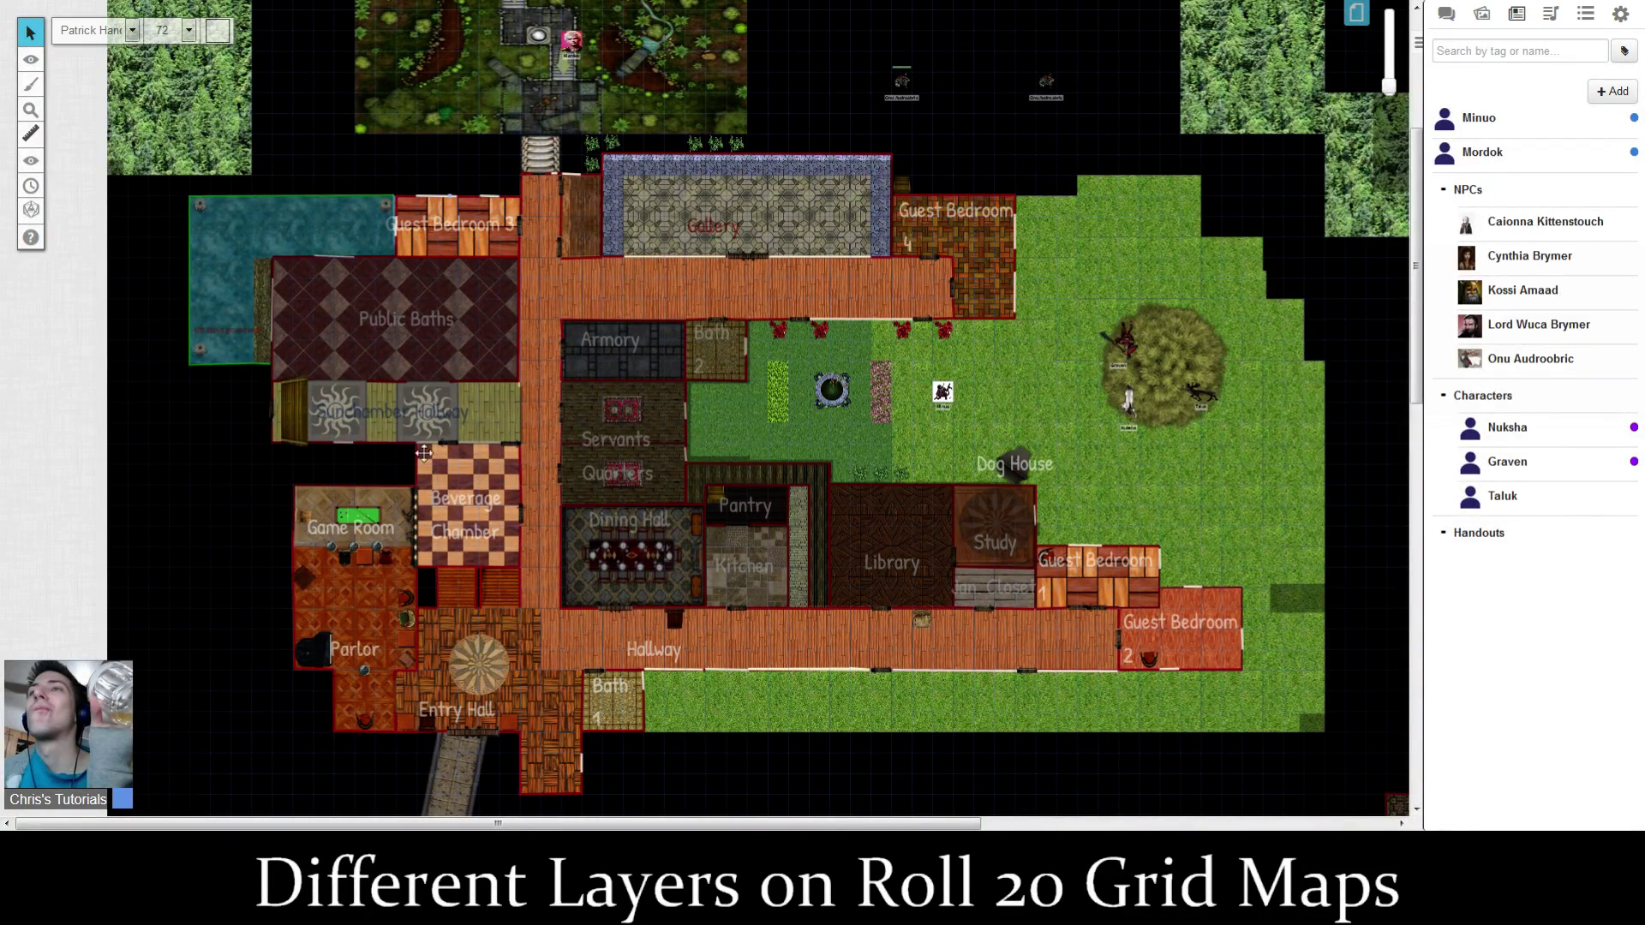
pyautogui.click(447, 426)
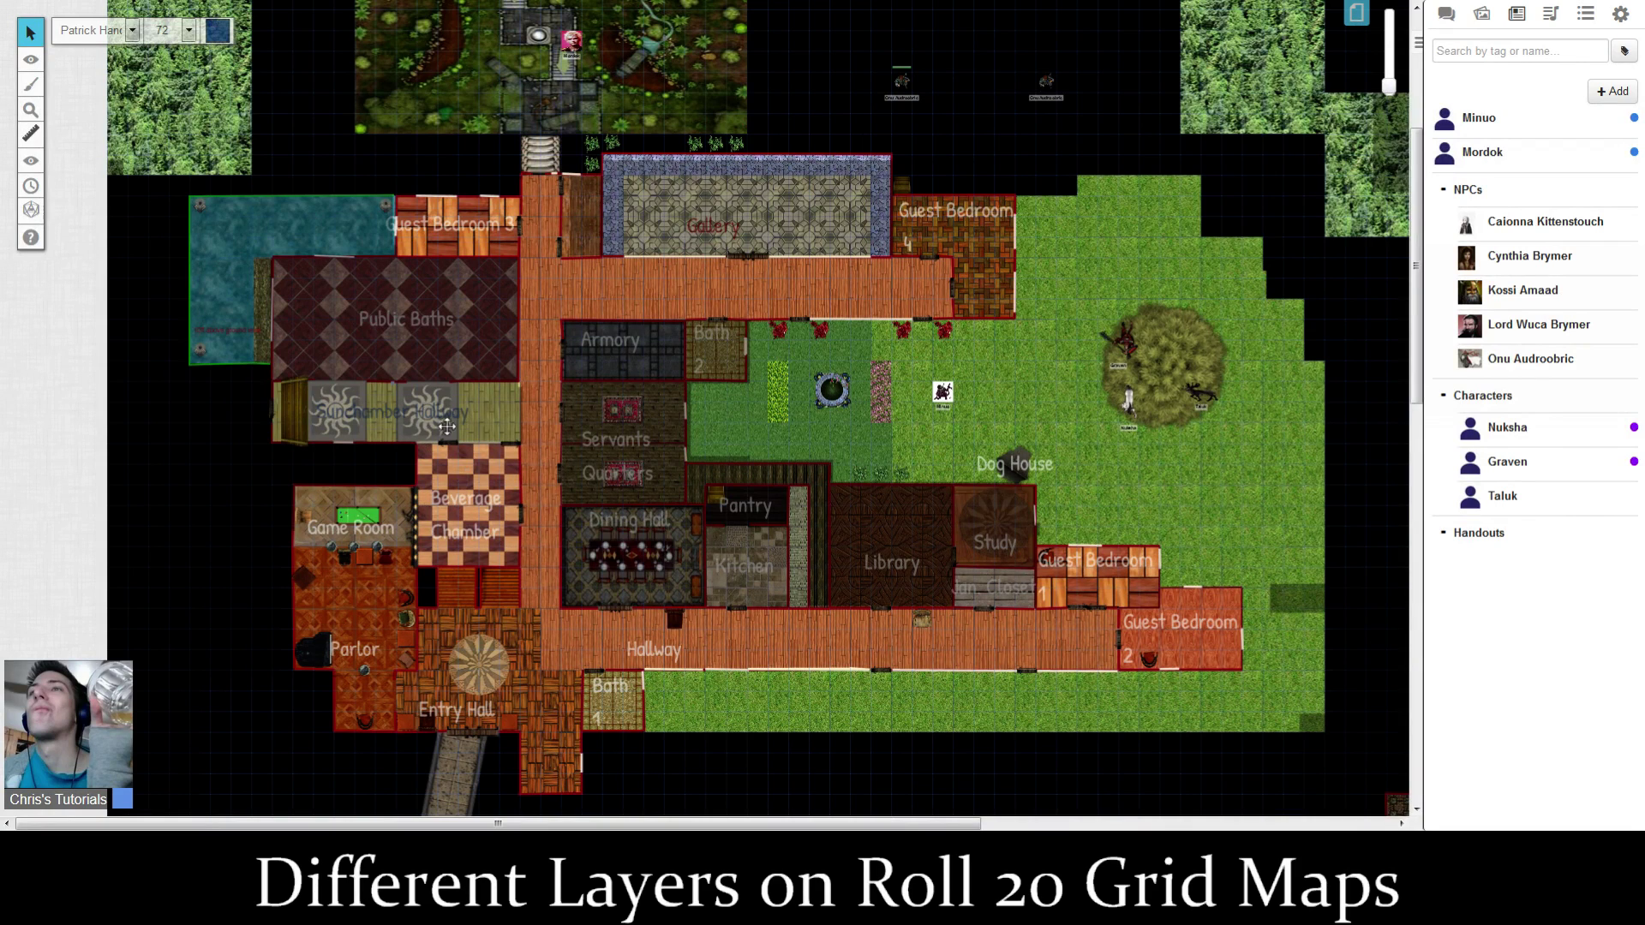
pyautogui.click(654, 554)
pyautogui.click(642, 523)
pyautogui.doubleClick(613, 339)
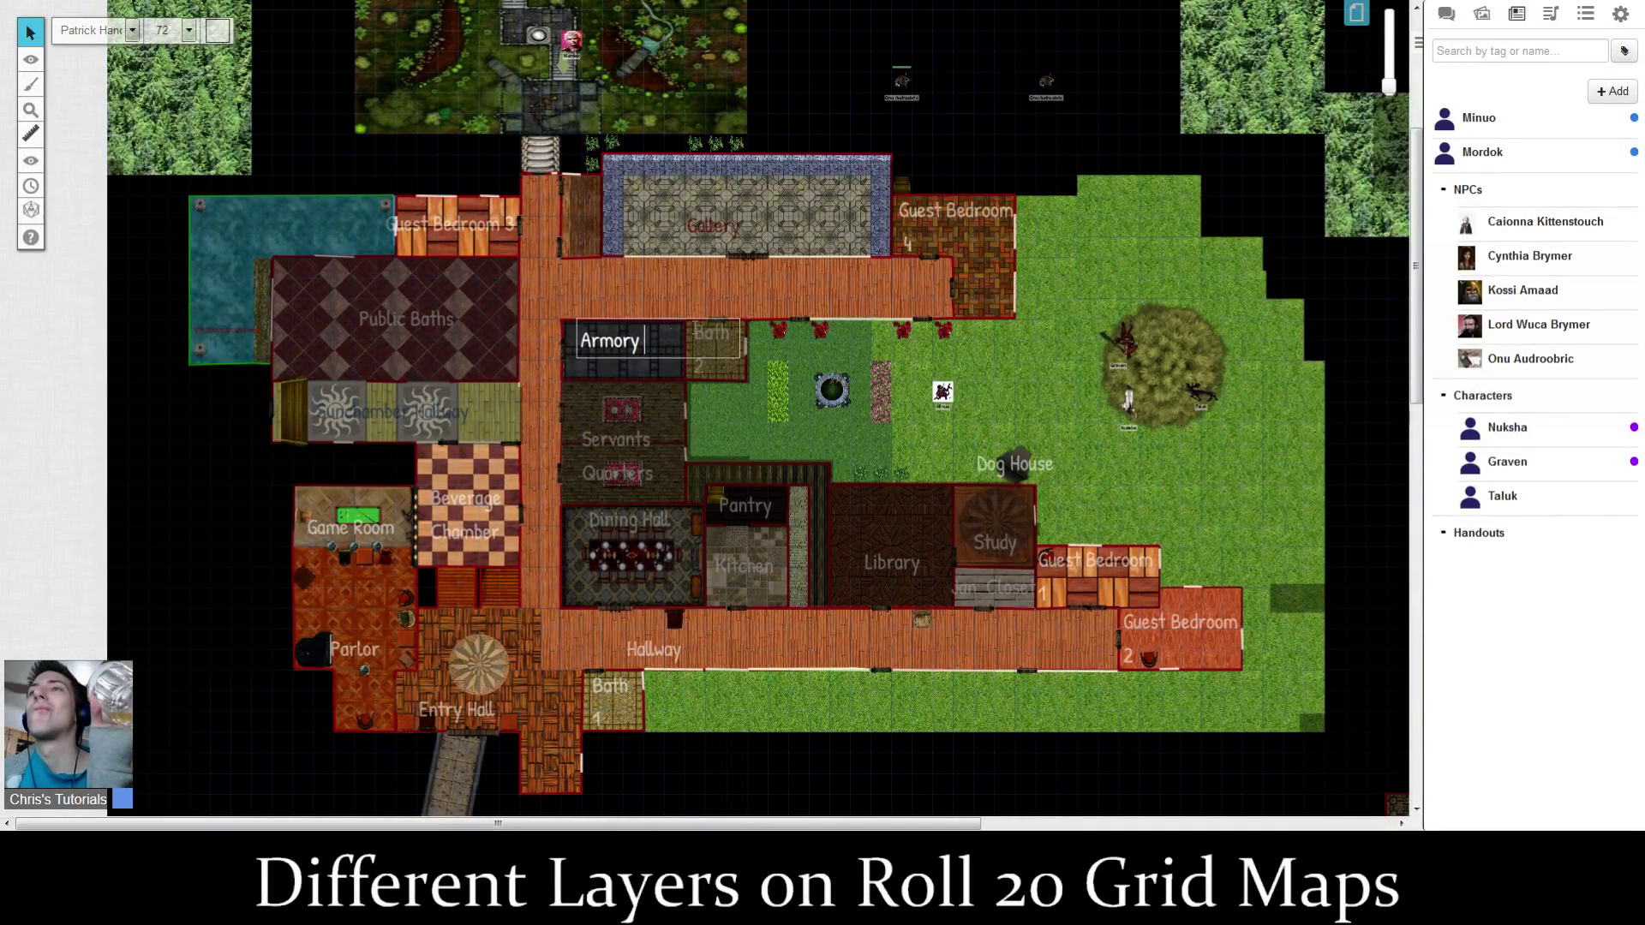
pyautogui.scroll(1, 745, 296)
pyautogui.click(718, 304)
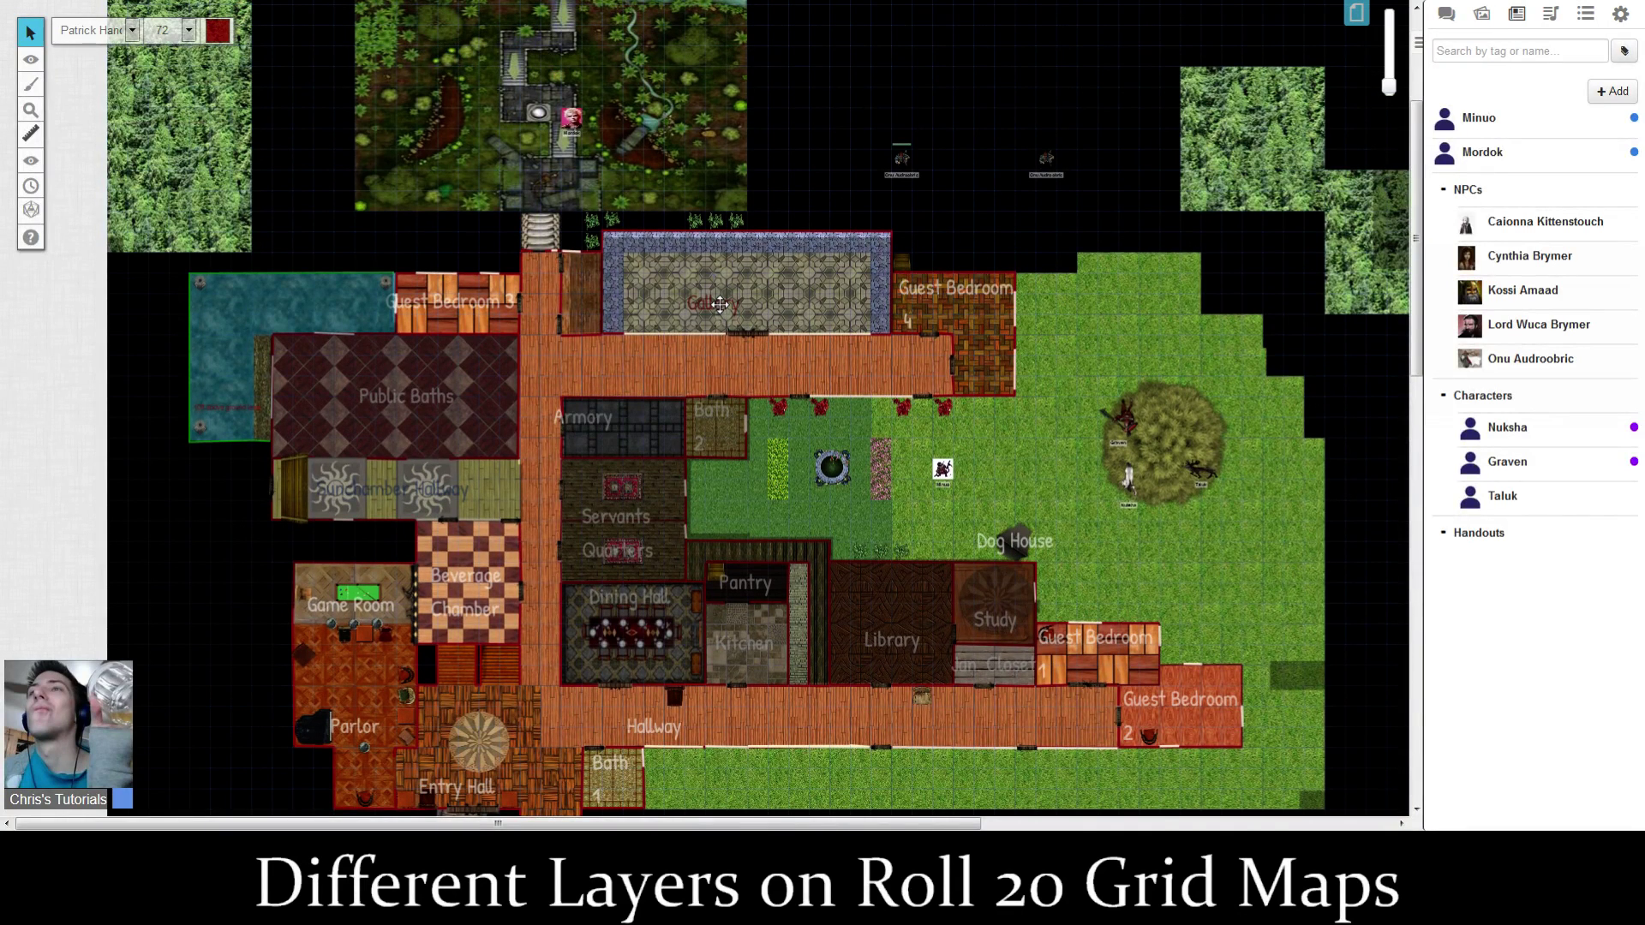
# Place an Onu Audroobric token from the journal on the grass beside Guest Bedroom 4 in the GM Info Overlay.
pyautogui.click(781, 223)
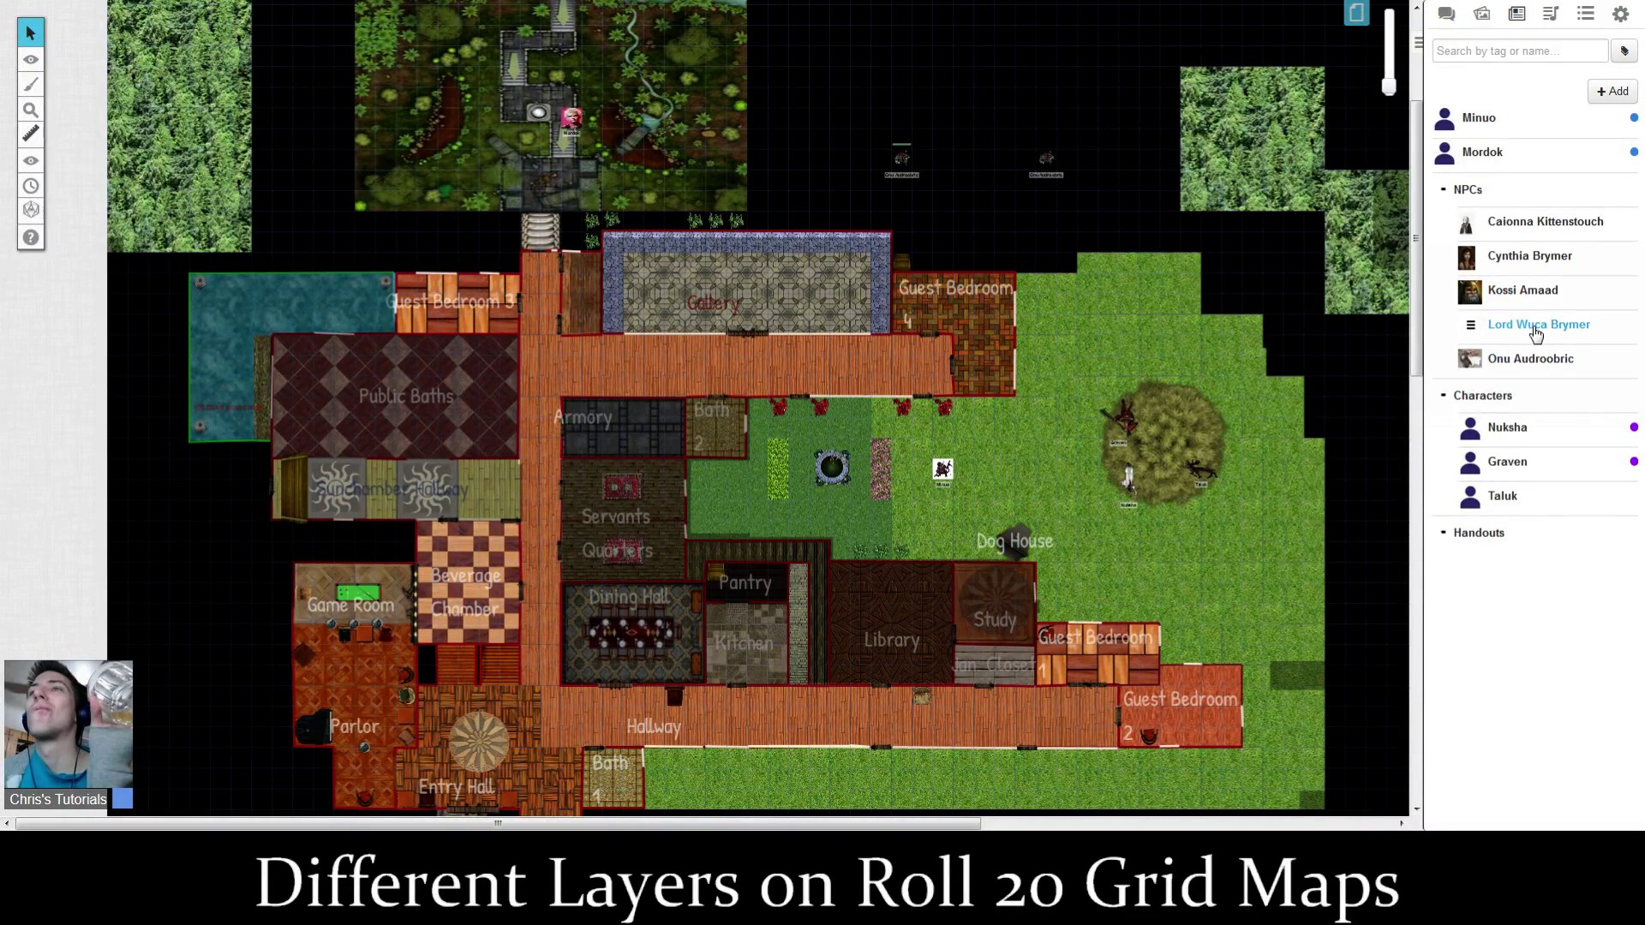
pyautogui.moveTo(1476, 358); pyautogui.dragTo(1105, 340)
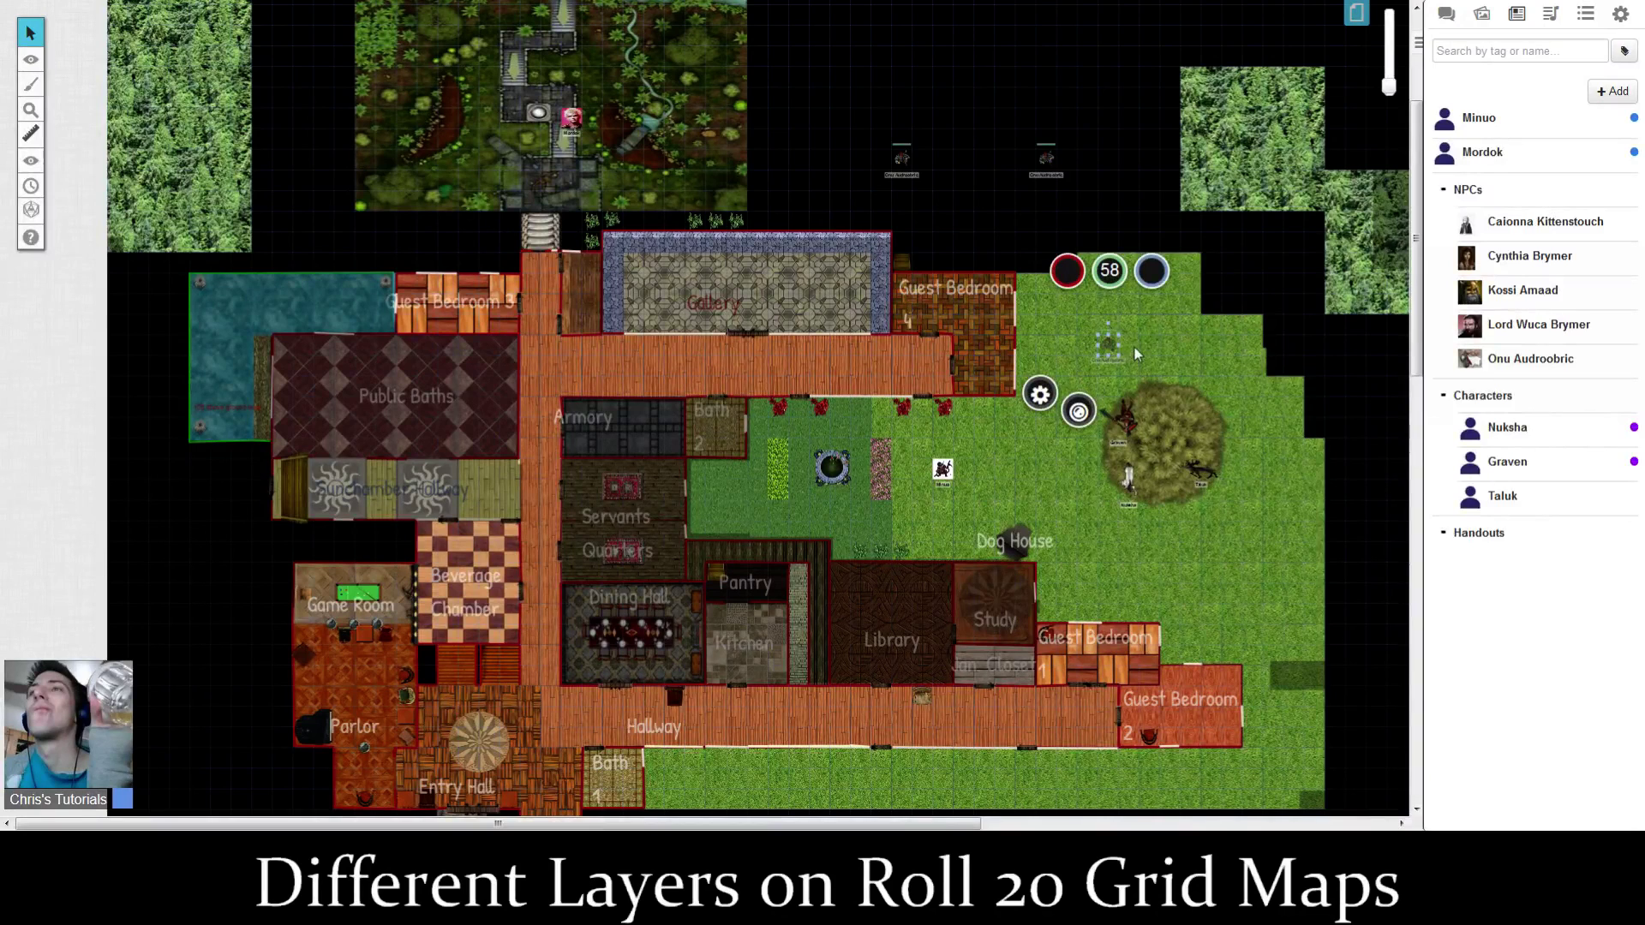
pyautogui.moveTo(1108, 347)
pyautogui.mouseDown()
pyautogui.moveTo(1089, 332)
pyautogui.moveTo(1107, 342)
pyautogui.mouseUp()
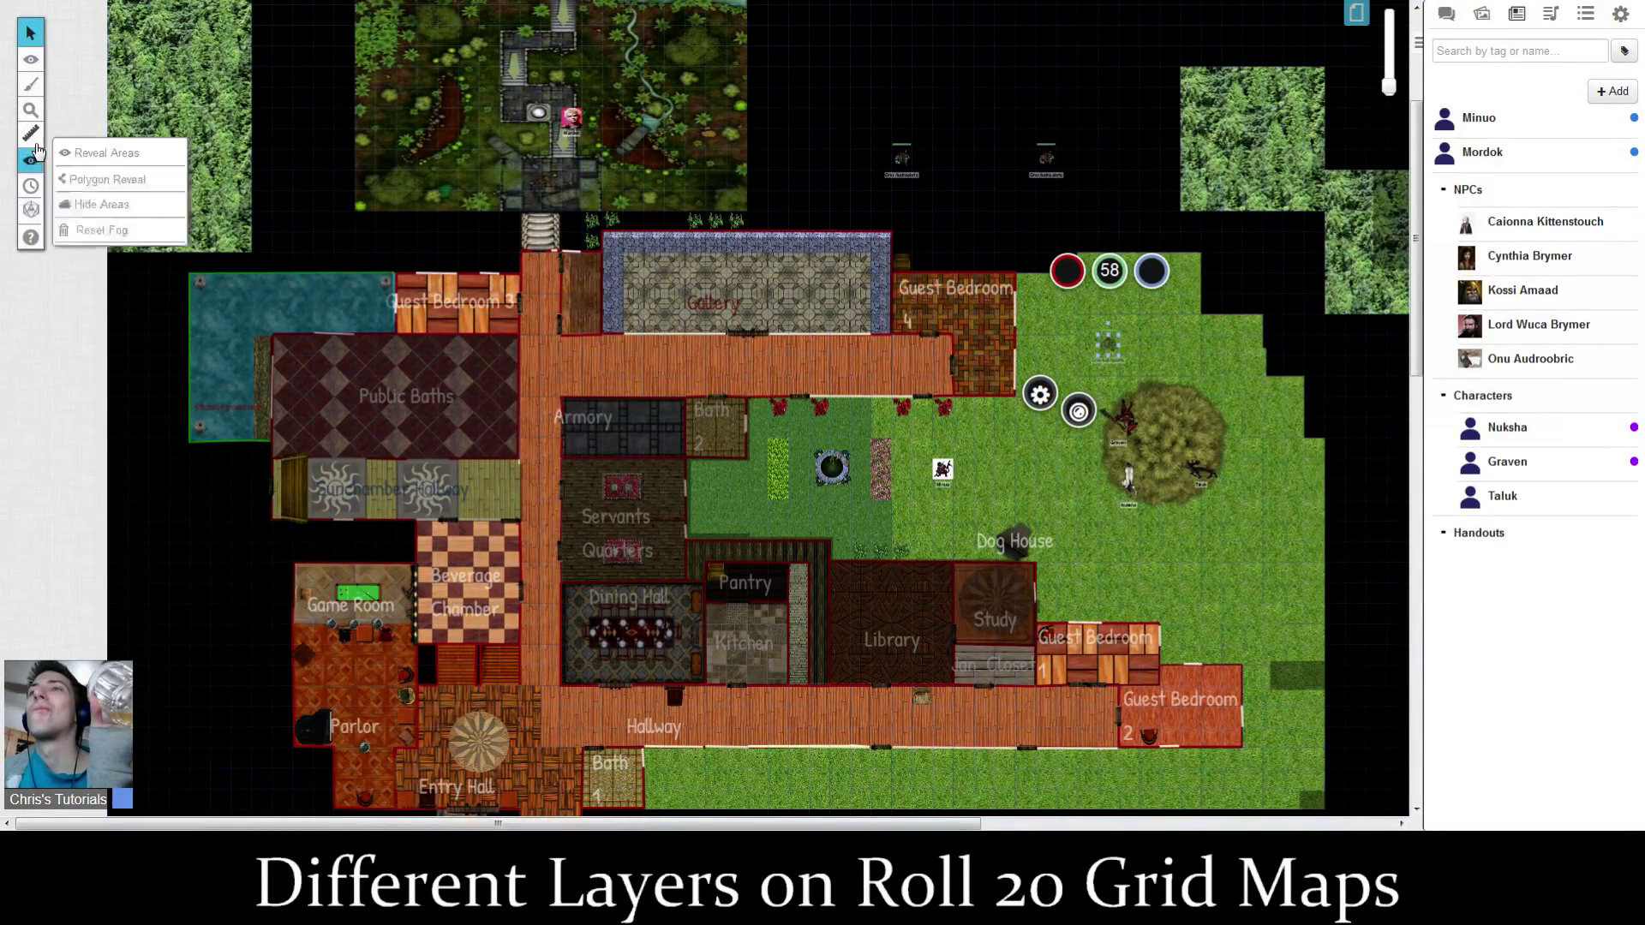
# Add the red text "50% visible" to the GM Info Overlay near the Gallery and Guest Bedroom 4.
pyautogui.moveTo(31, 117)
pyautogui.moveTo(31, 84)
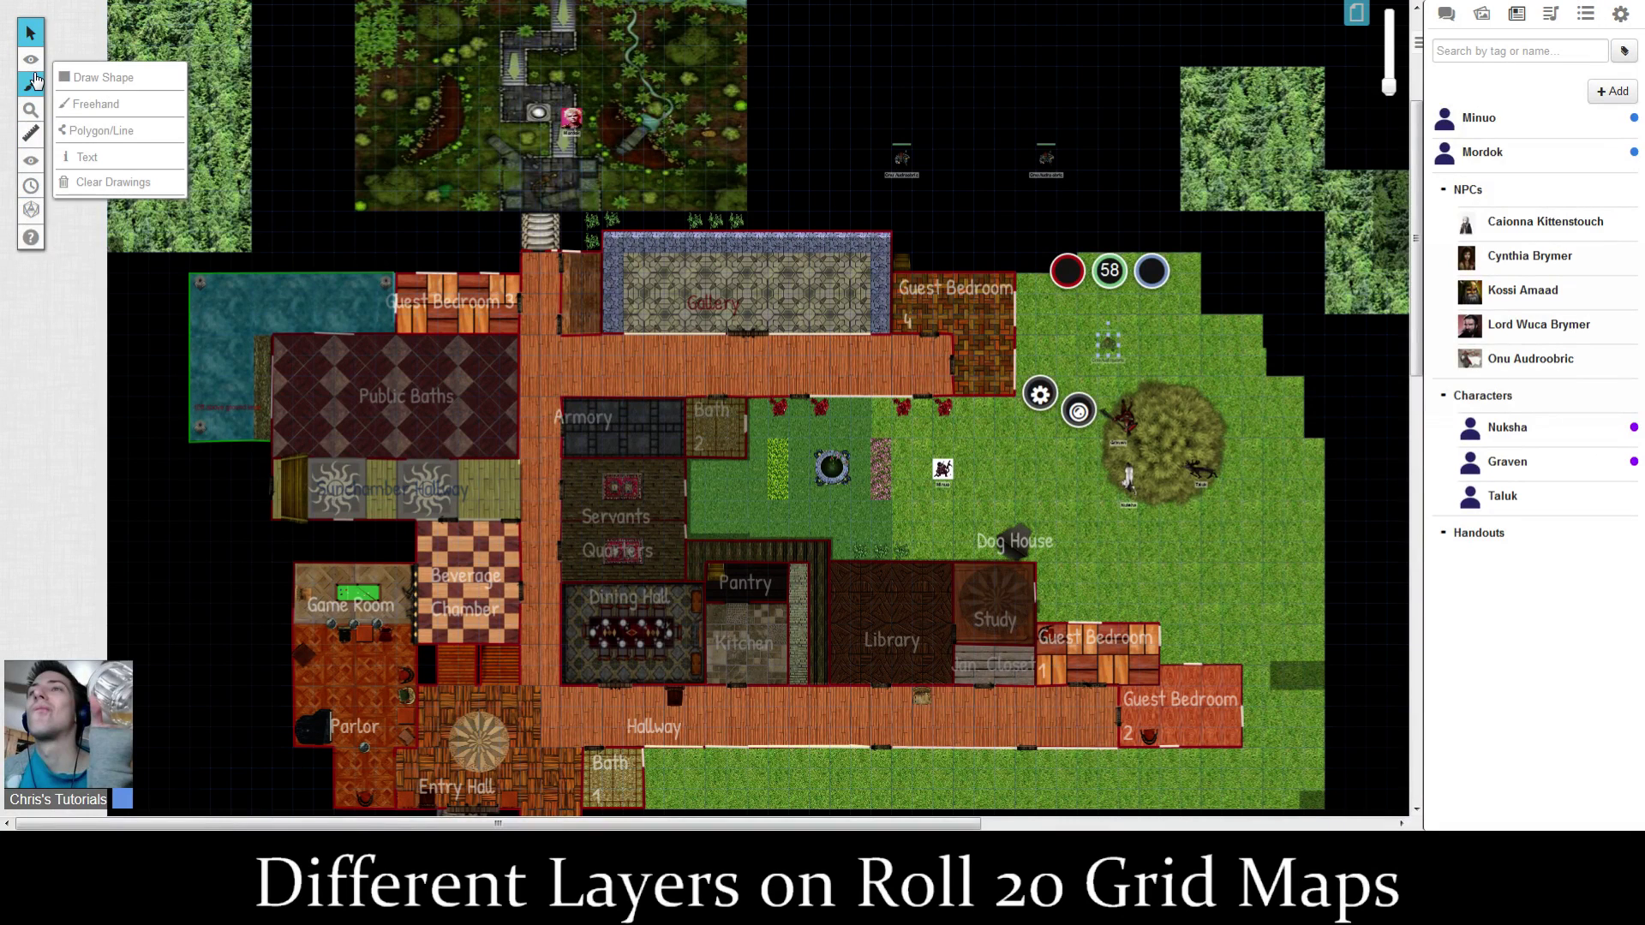
pyautogui.click(100, 157)
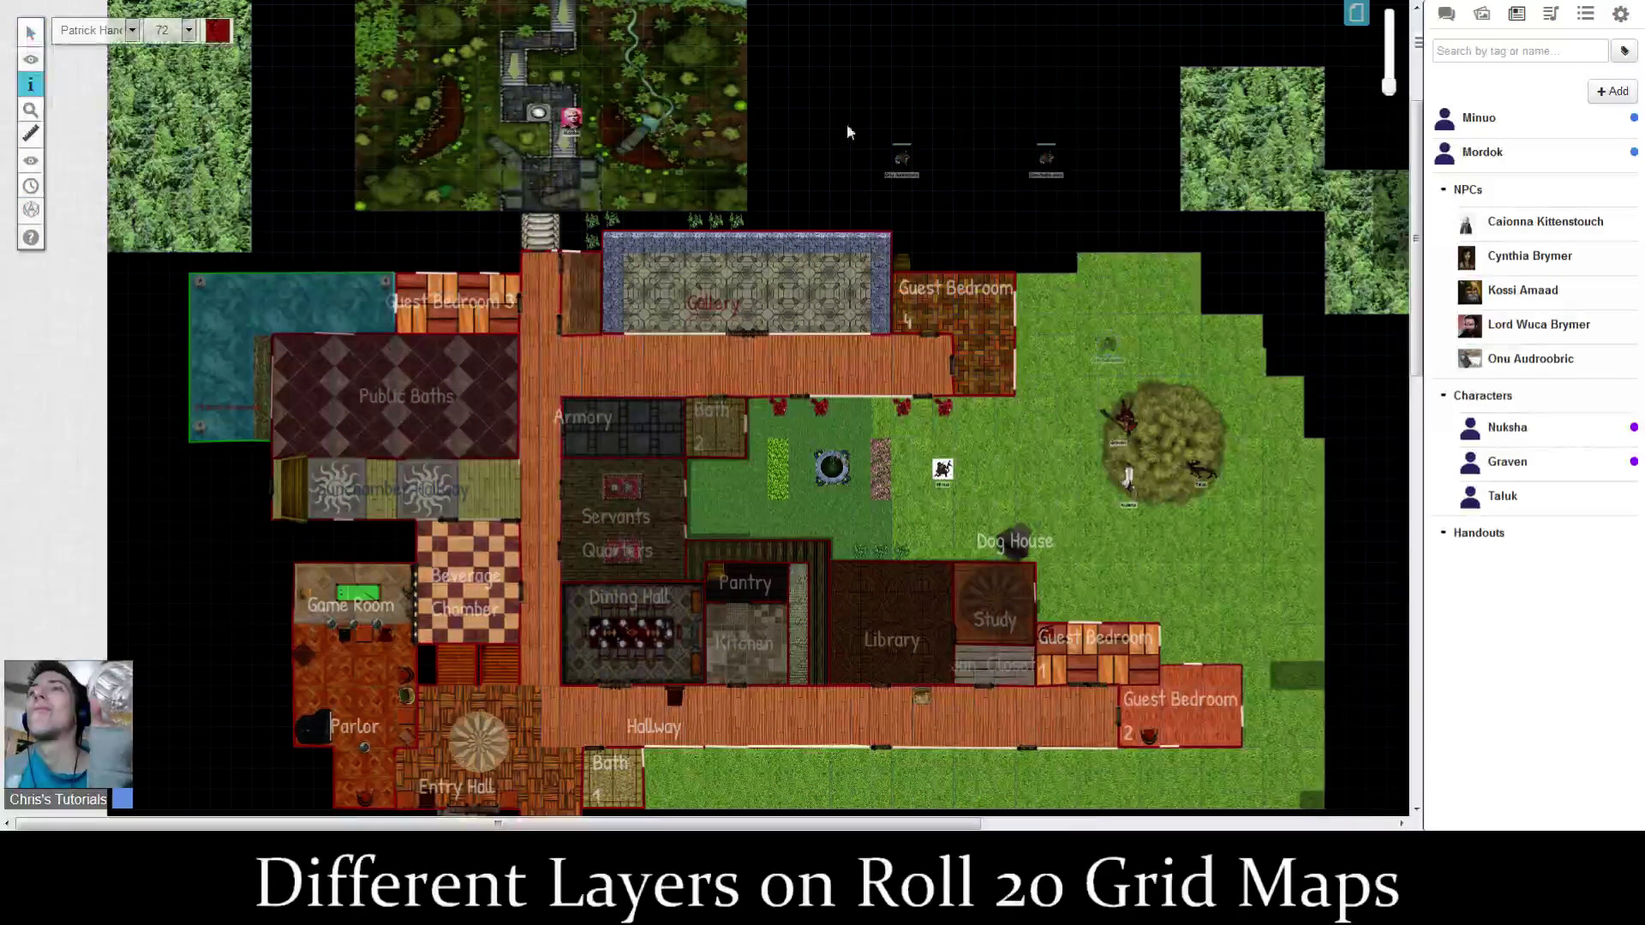
pyautogui.click(952, 239)
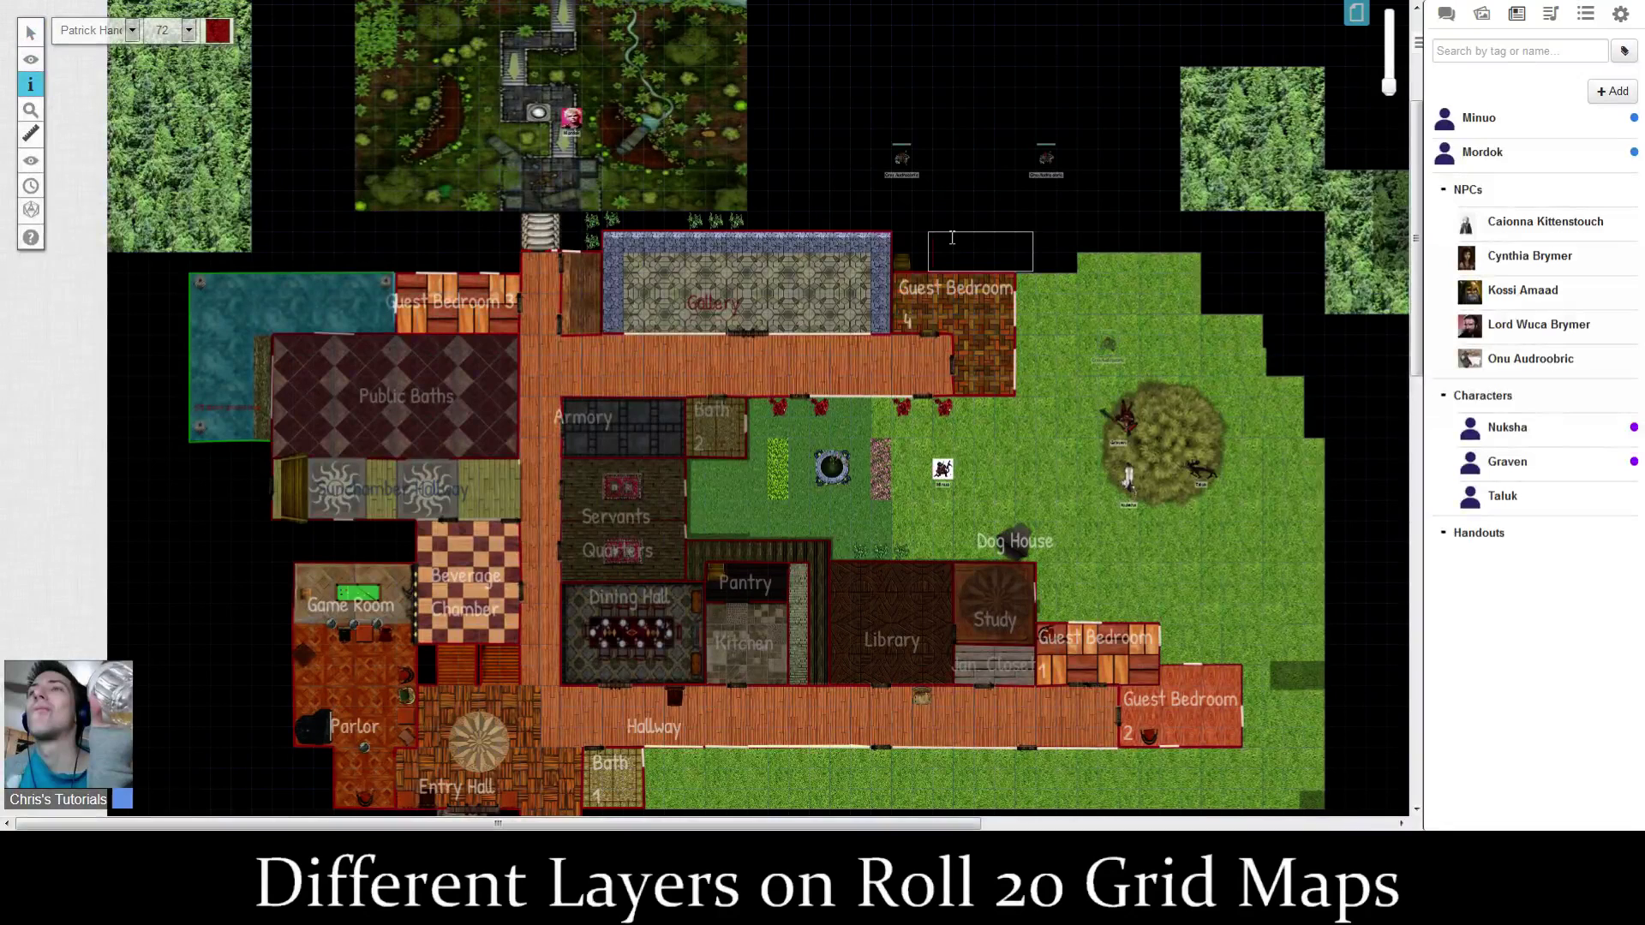
pyautogui.click(219, 40)
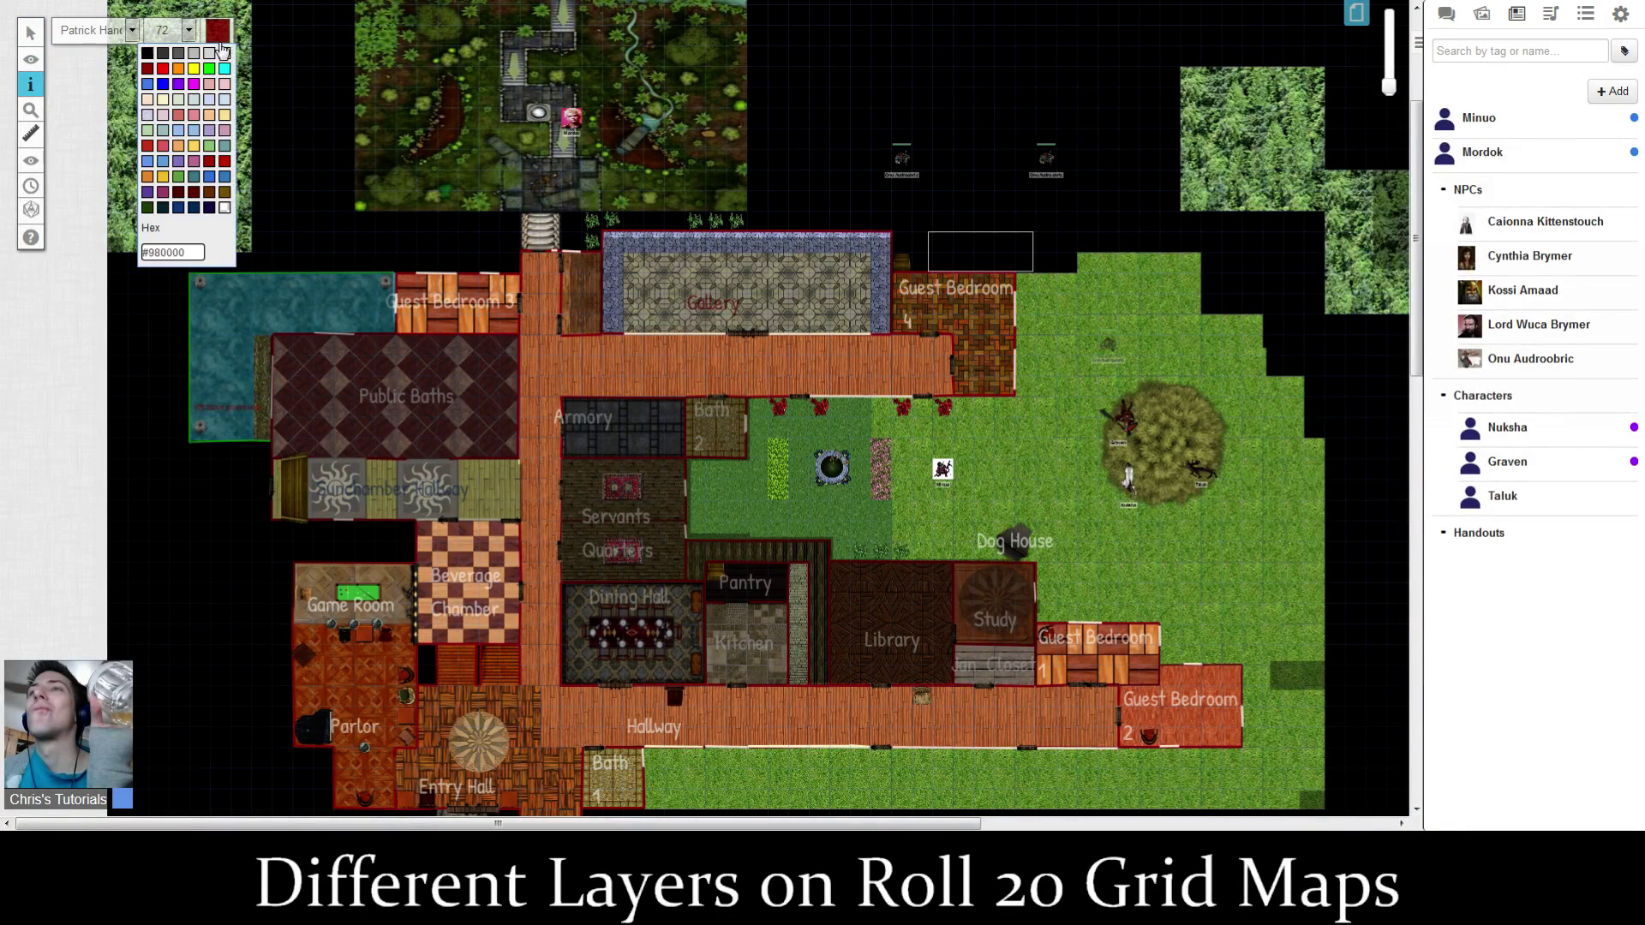
pyautogui.click(163, 69)
pyautogui.click(962, 242)
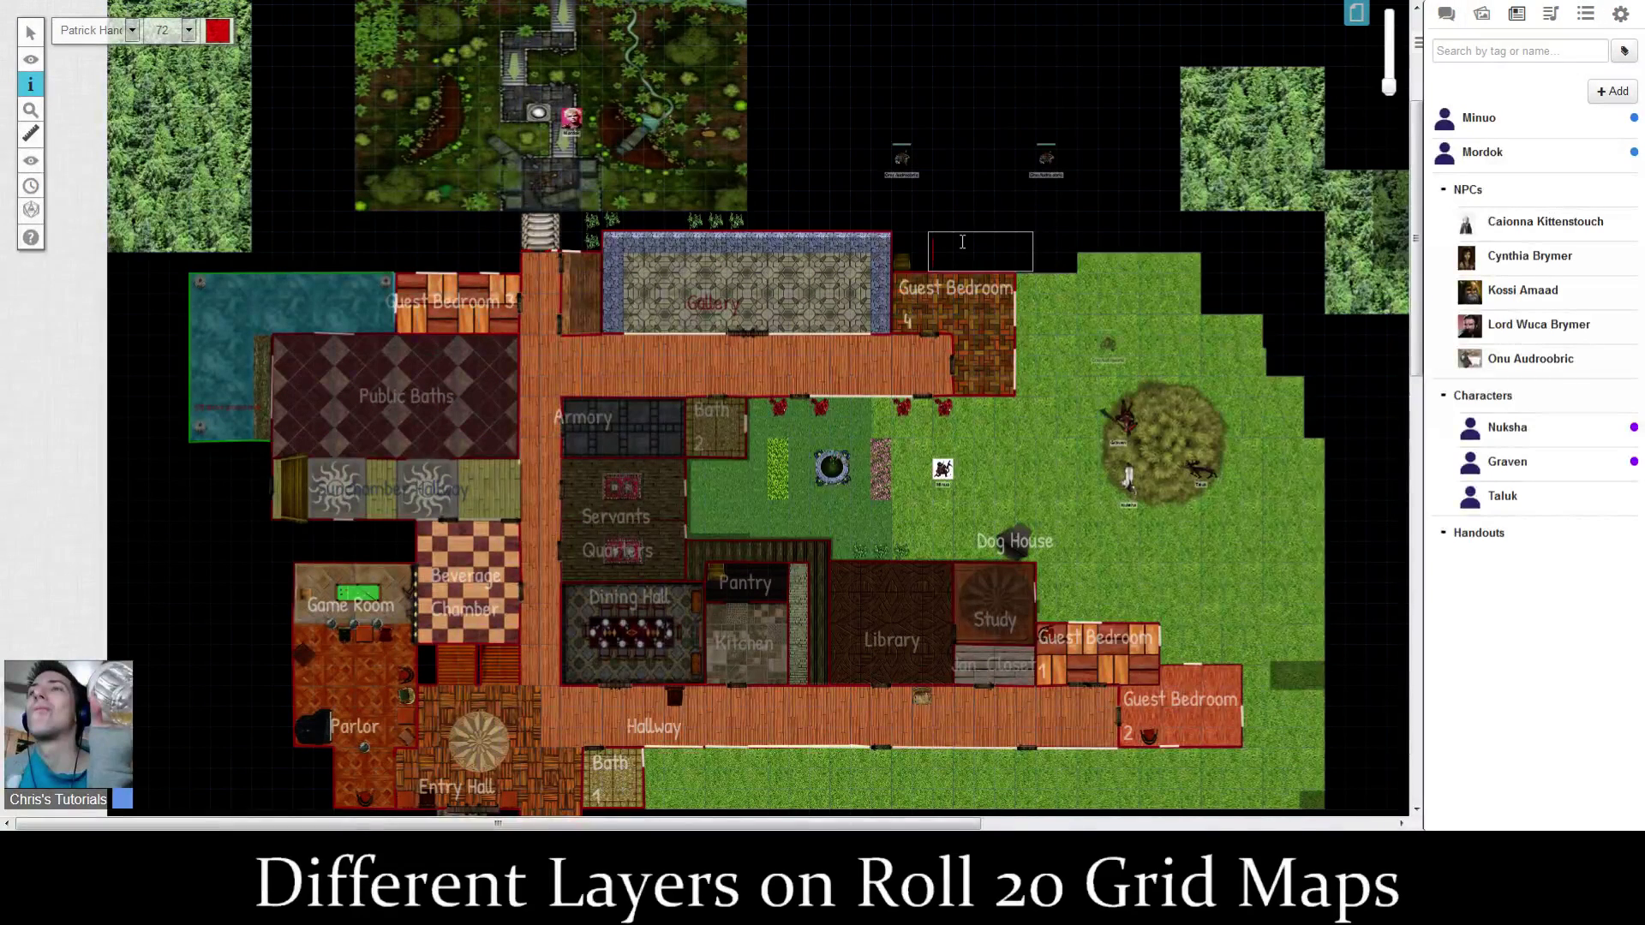
pyautogui.write('50% visible')
pyautogui.scroll(1, 950, 228)
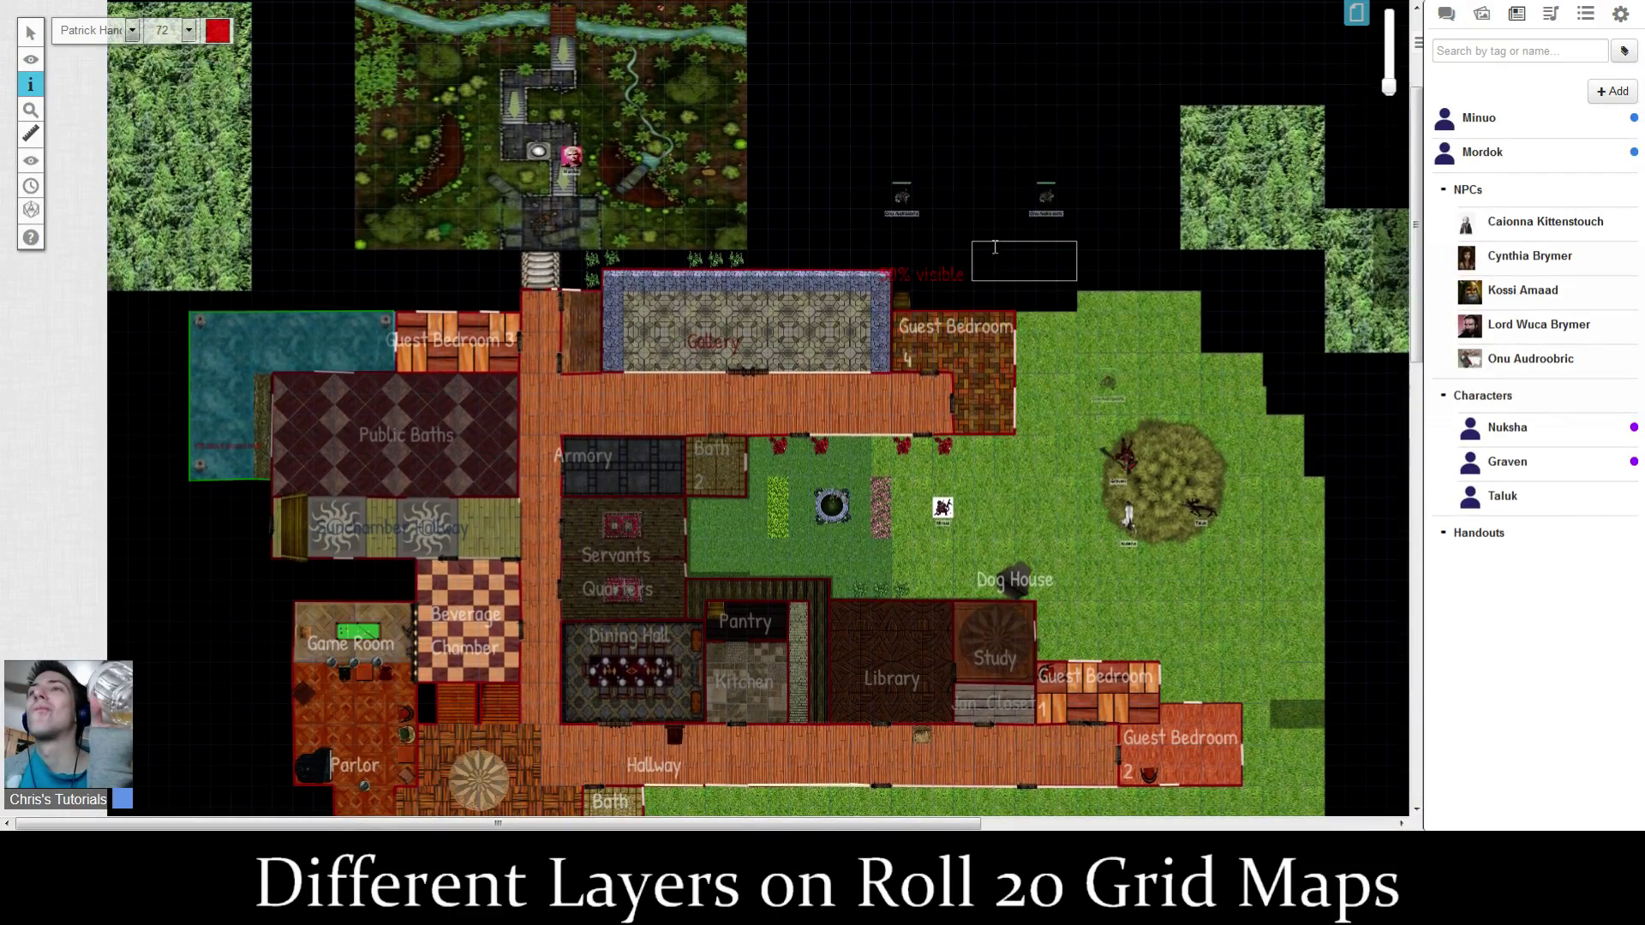
pyautogui.click(936, 270)
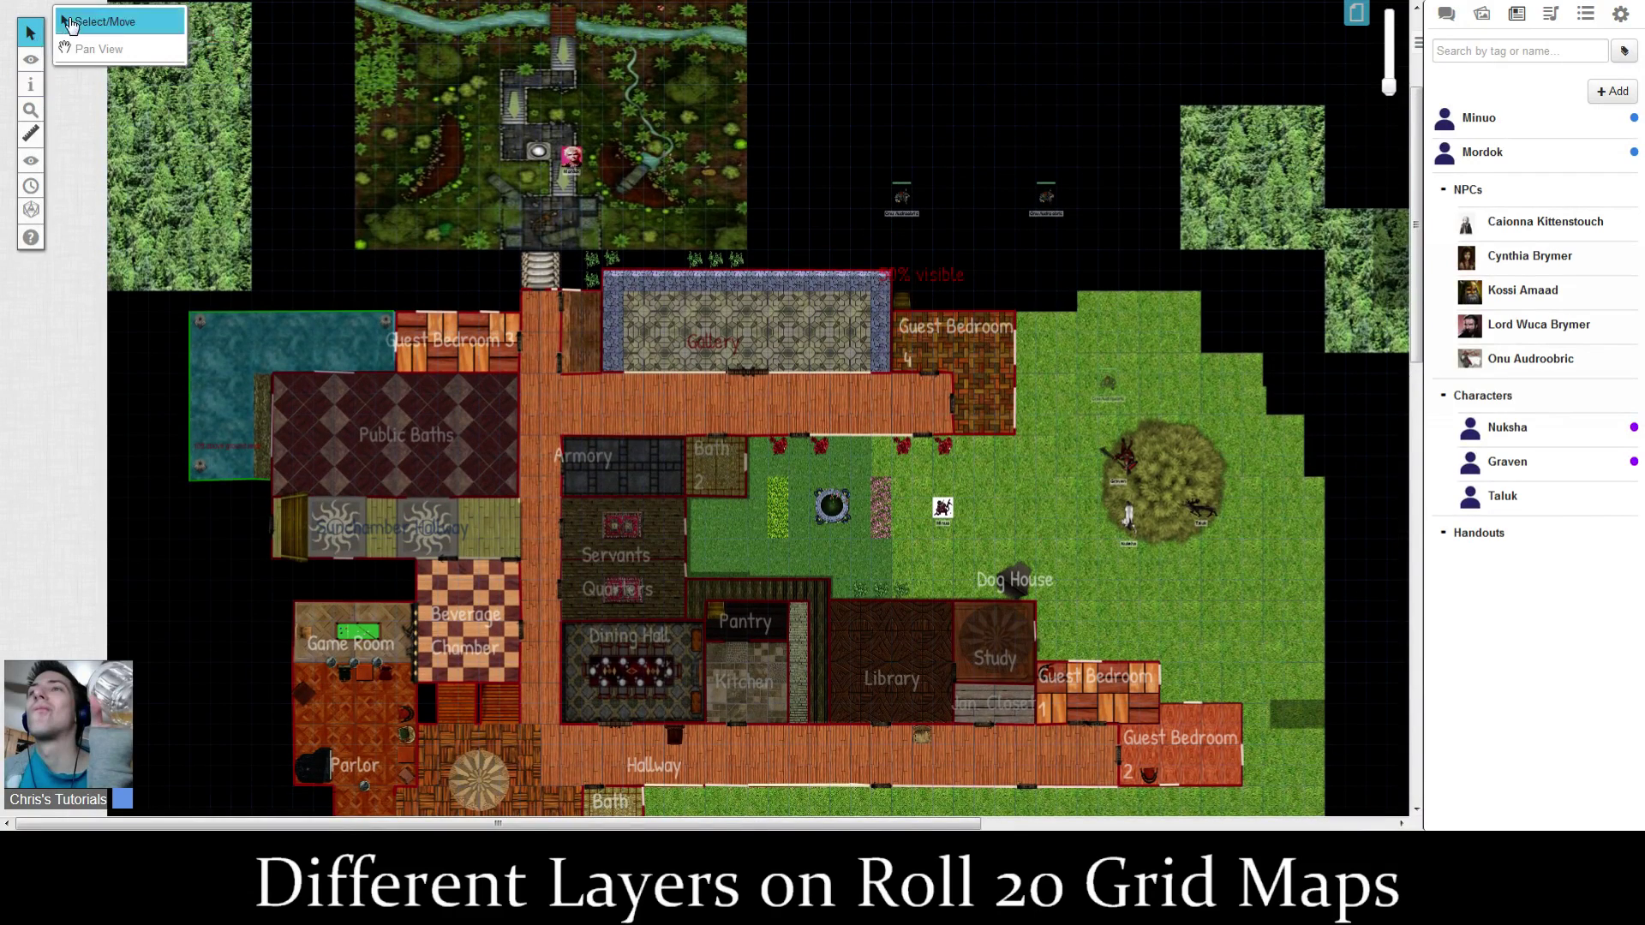
# Move the "50% visible" text so it sits directly above the Guest Bedroom 4 label.
pyautogui.click(31, 33)
pyautogui.moveTo(957, 265); pyautogui.dragTo(957, 278)
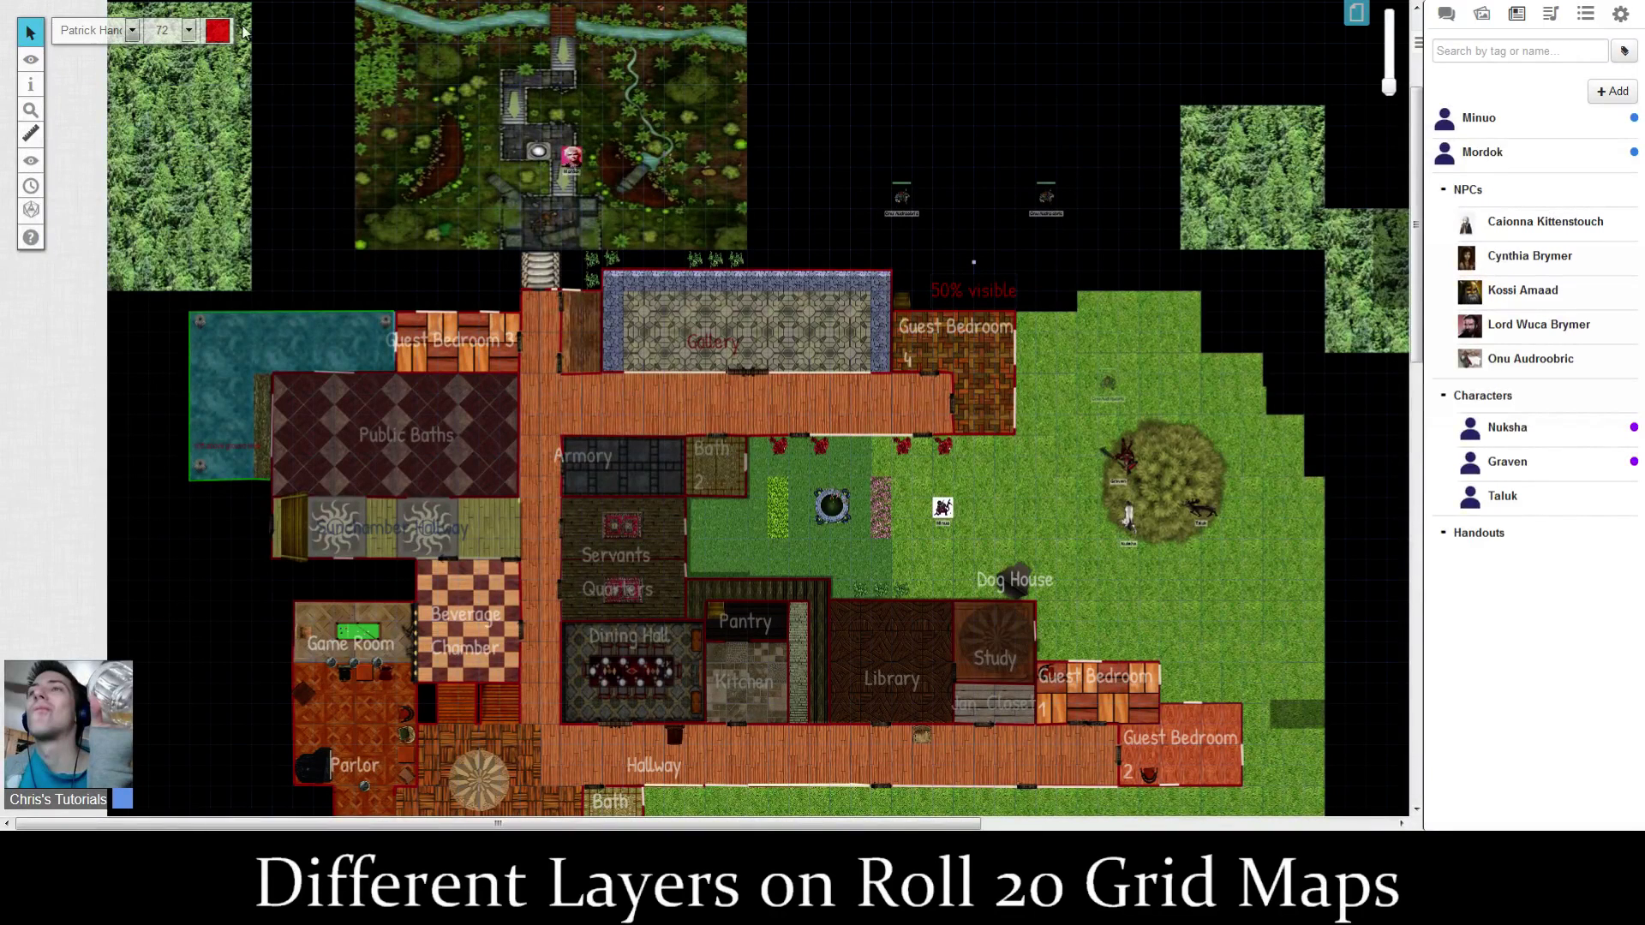
pyautogui.moveTo(24, 61)
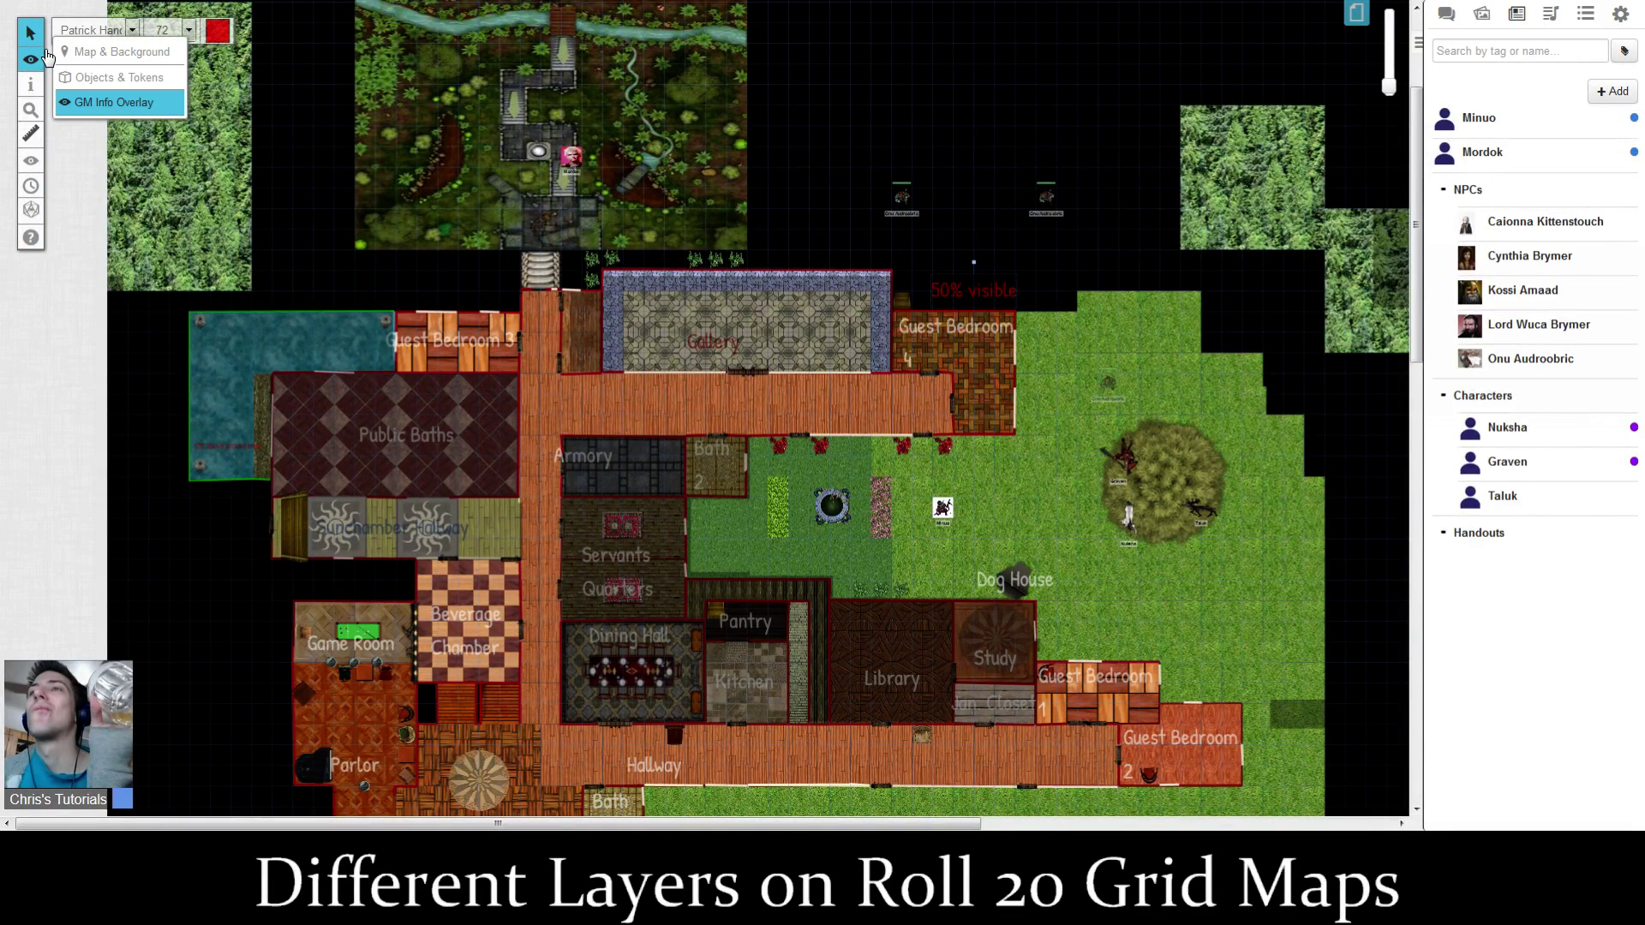